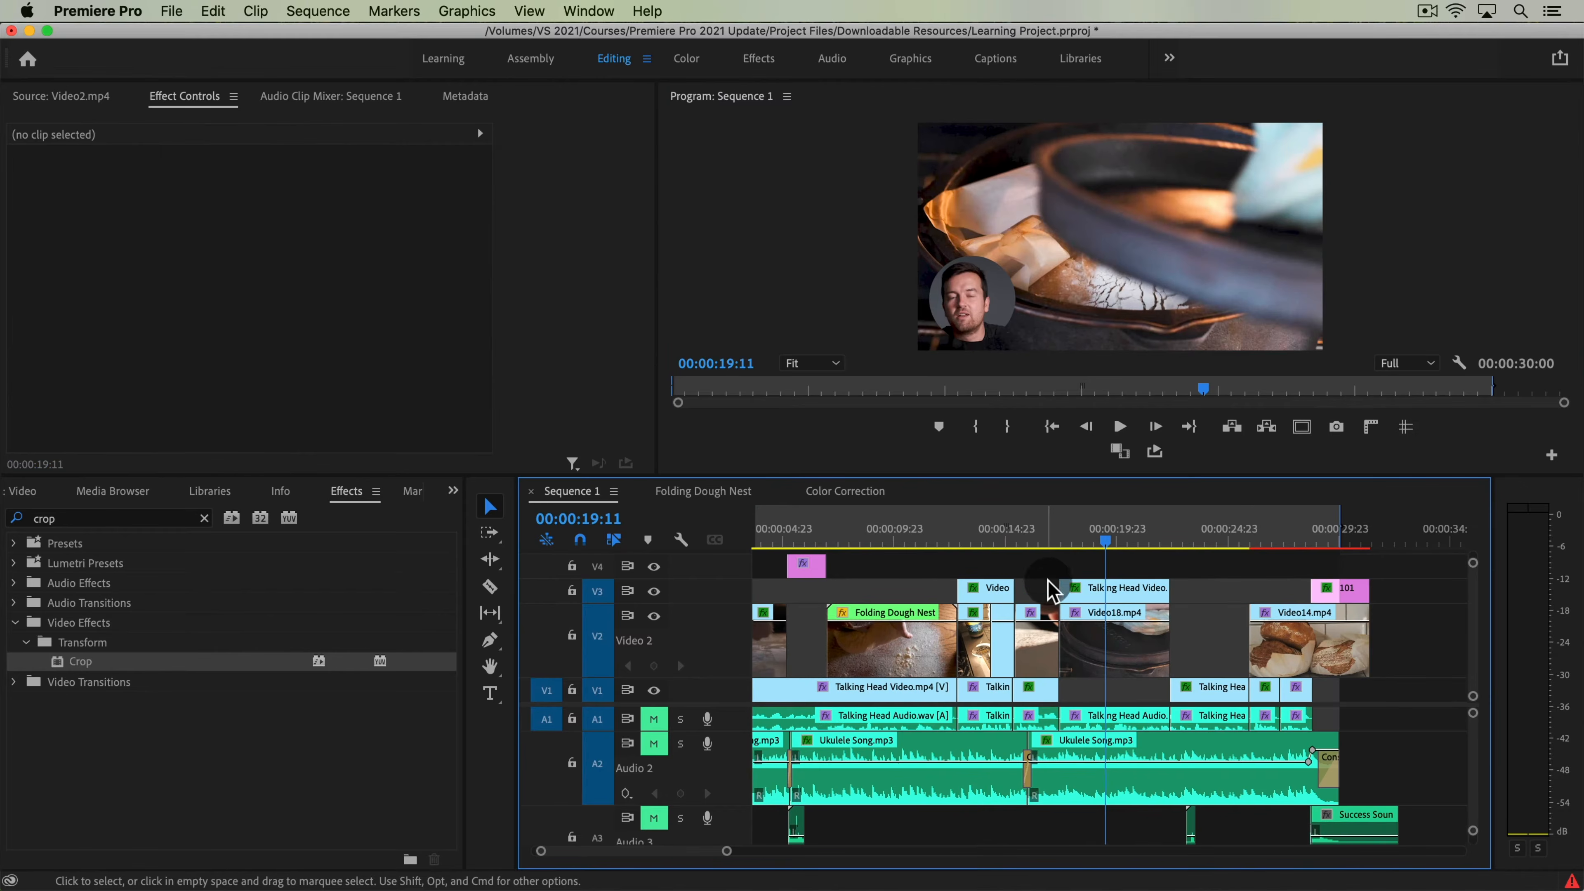
Move the playhead to 00:00:16:06, over the Video16.mp4 clip in Sequence 1.
key(=)
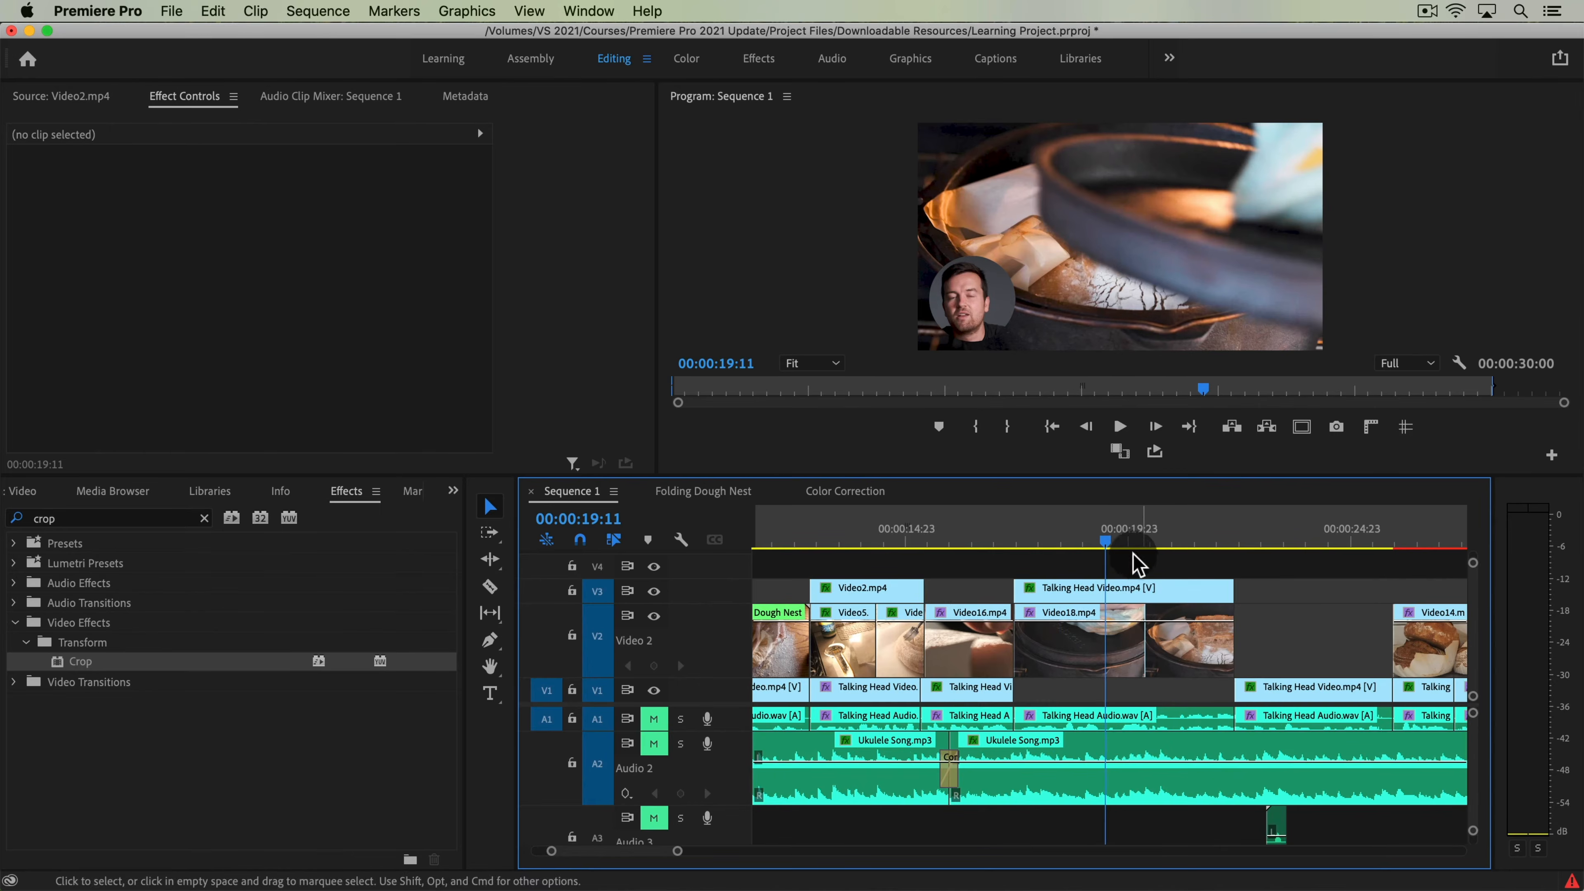
drag(1011, 535, 966, 560)
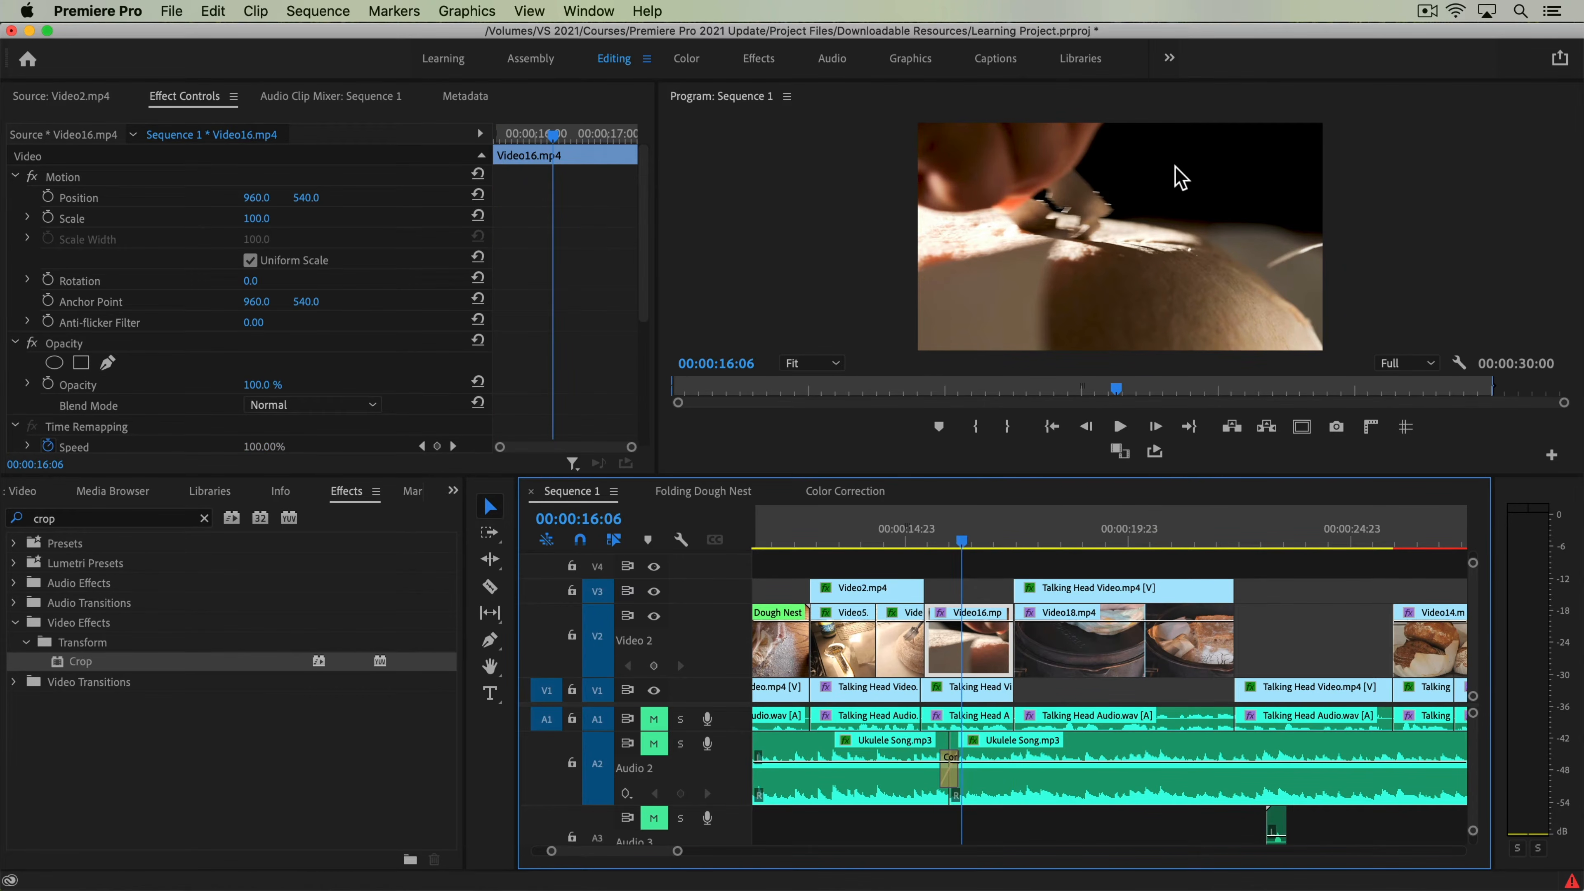
key(=)
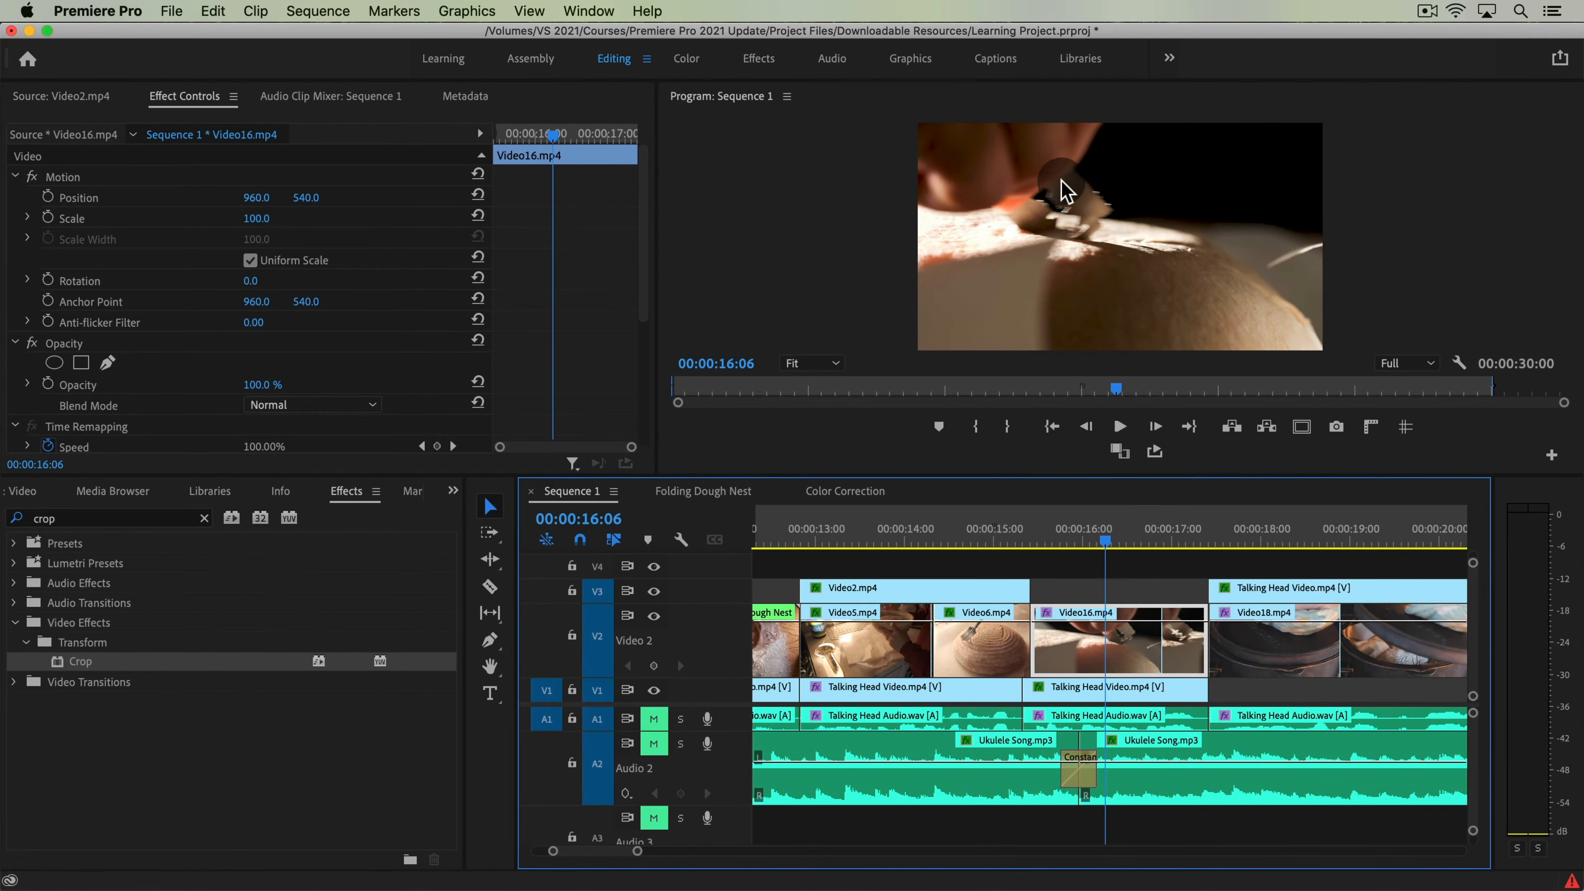
Switch to QuickTime Player, examine the split-screen shot in Promotional Video Sample.mp4 around 00:22, and return to Premiere Pro.
key(super+Tab)
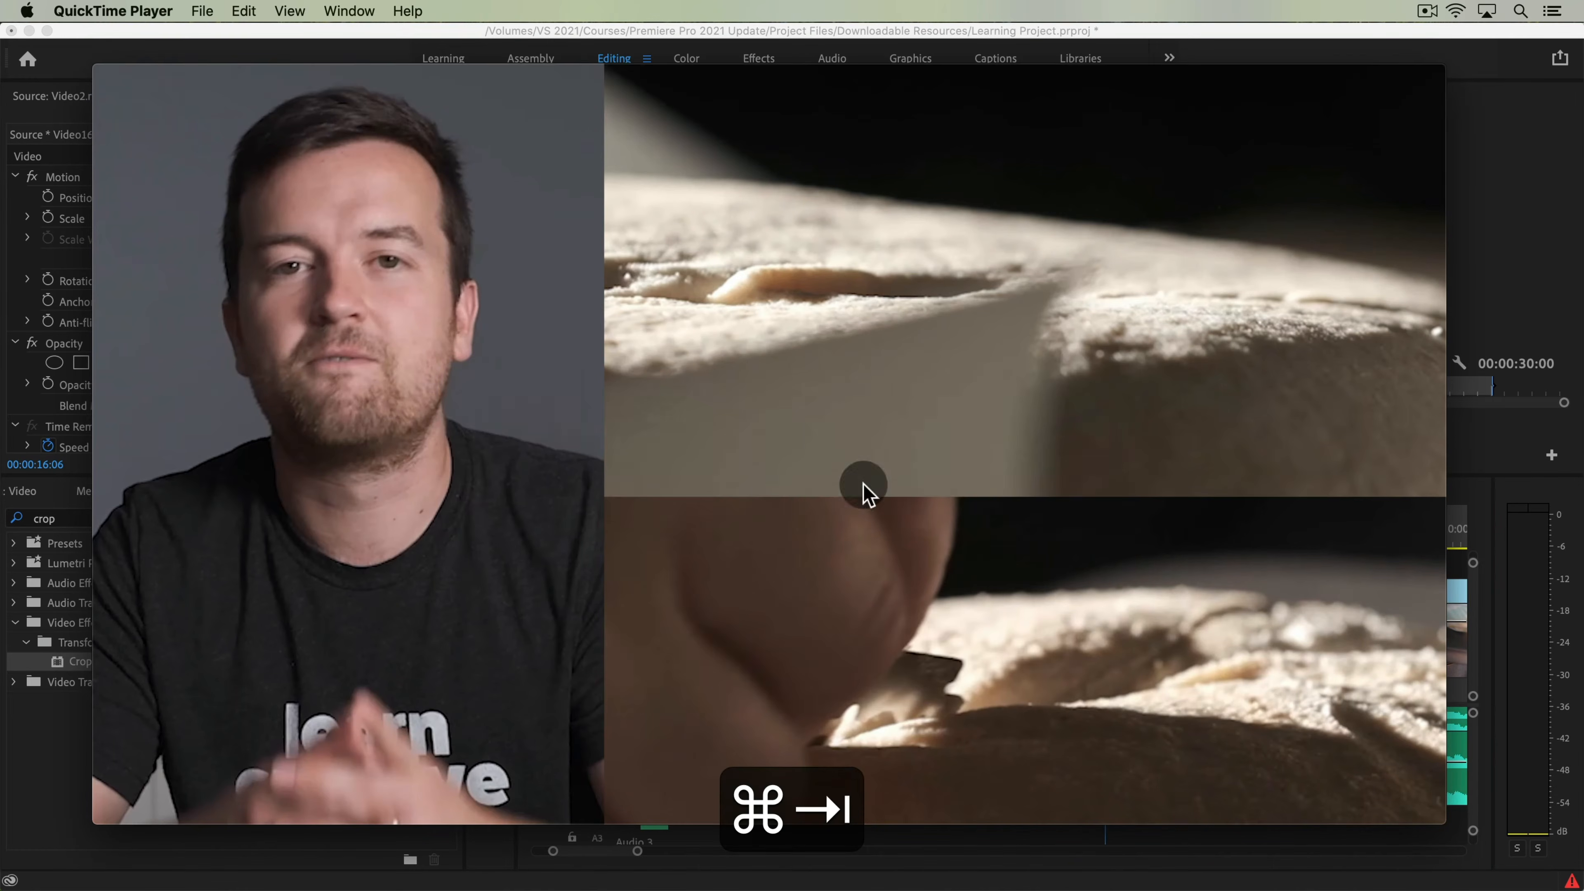
mouse_move(1054, 581)
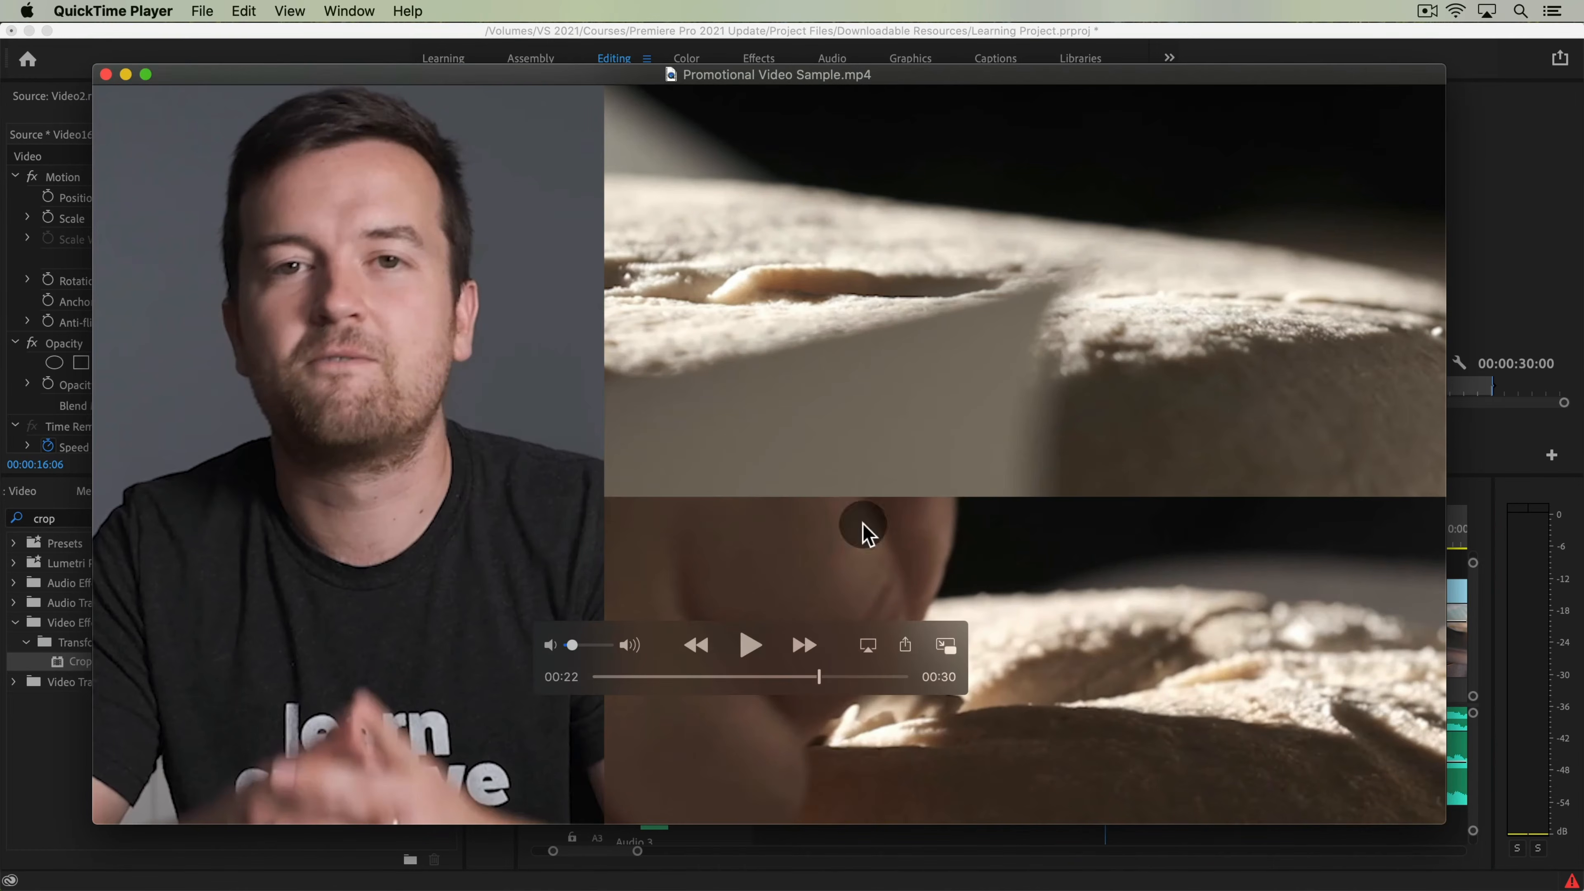
mouse_move(807, 678)
mouse_down()
mouse_move(789, 681)
mouse_move(822, 681)
mouse_up()
key(super+Tab)
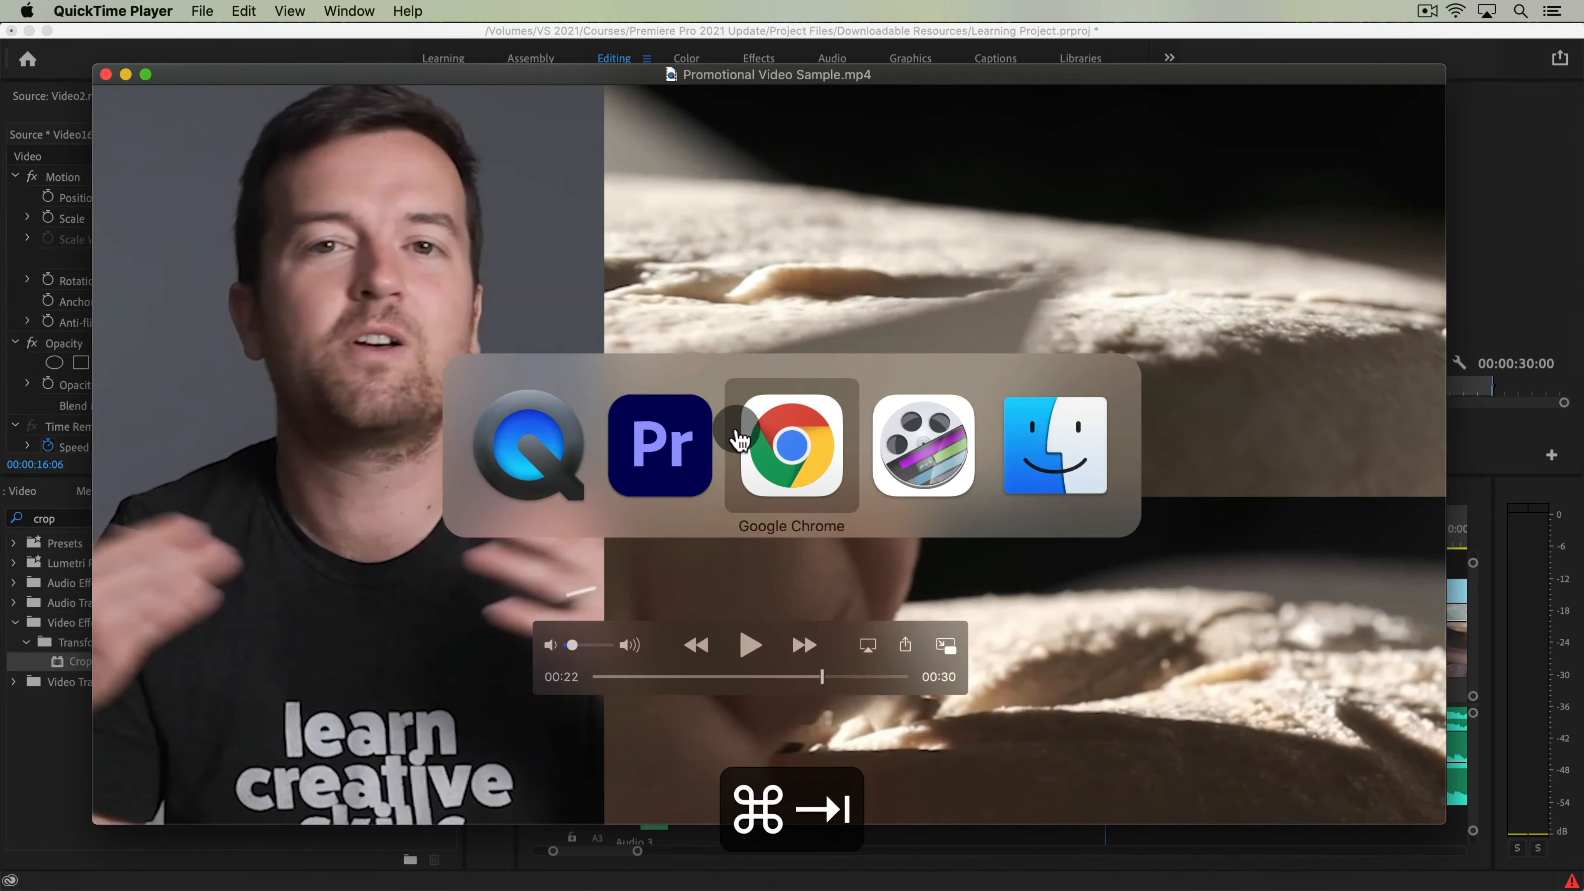
click(463, 462)
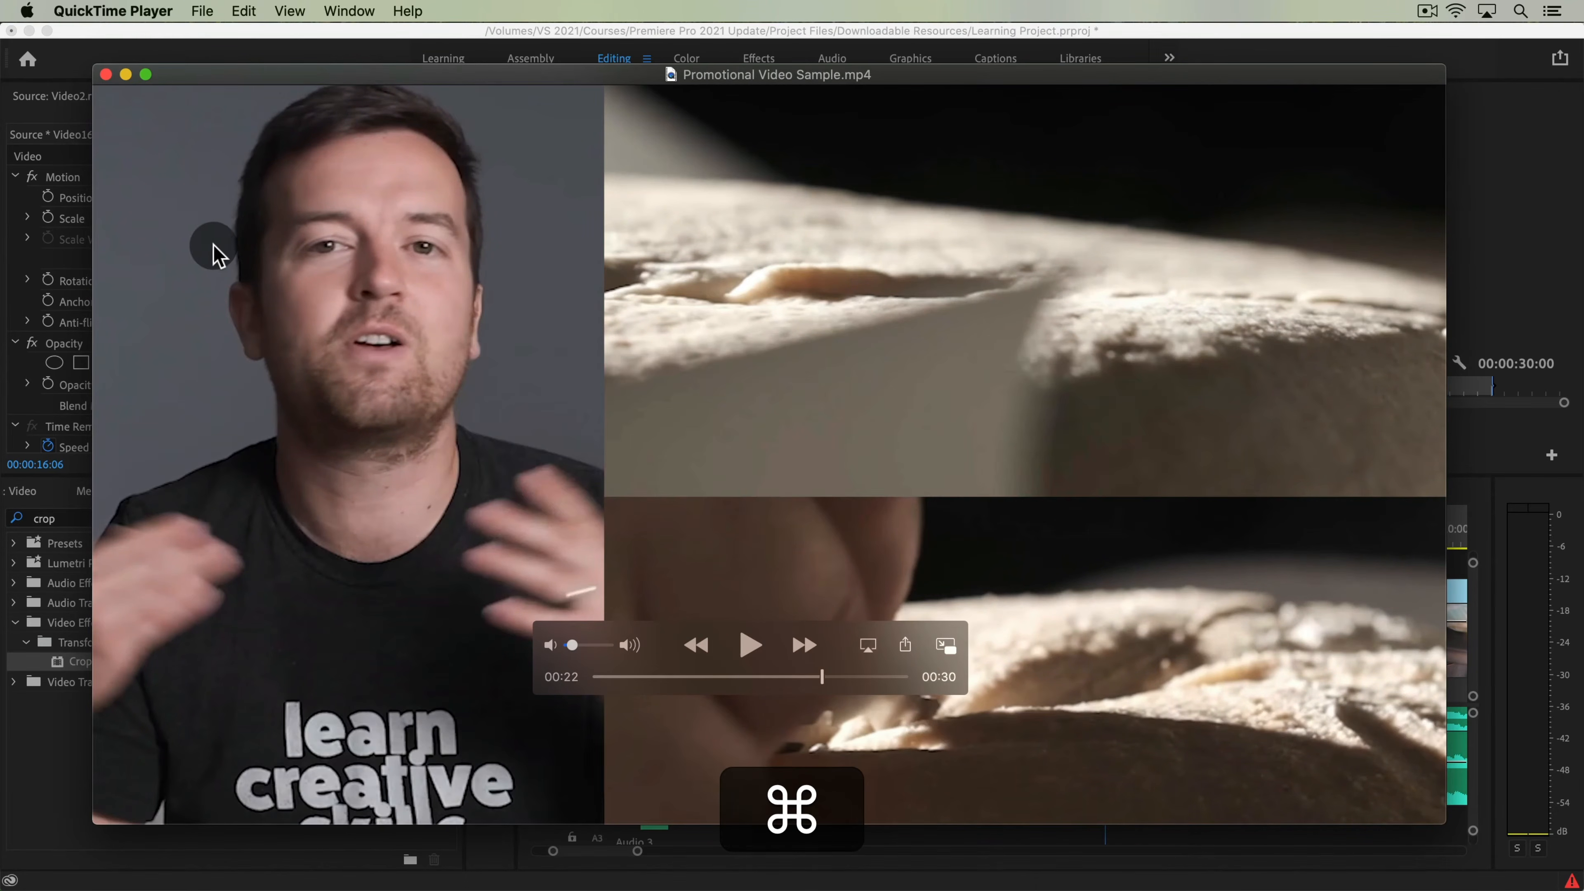
key(super+Tab)
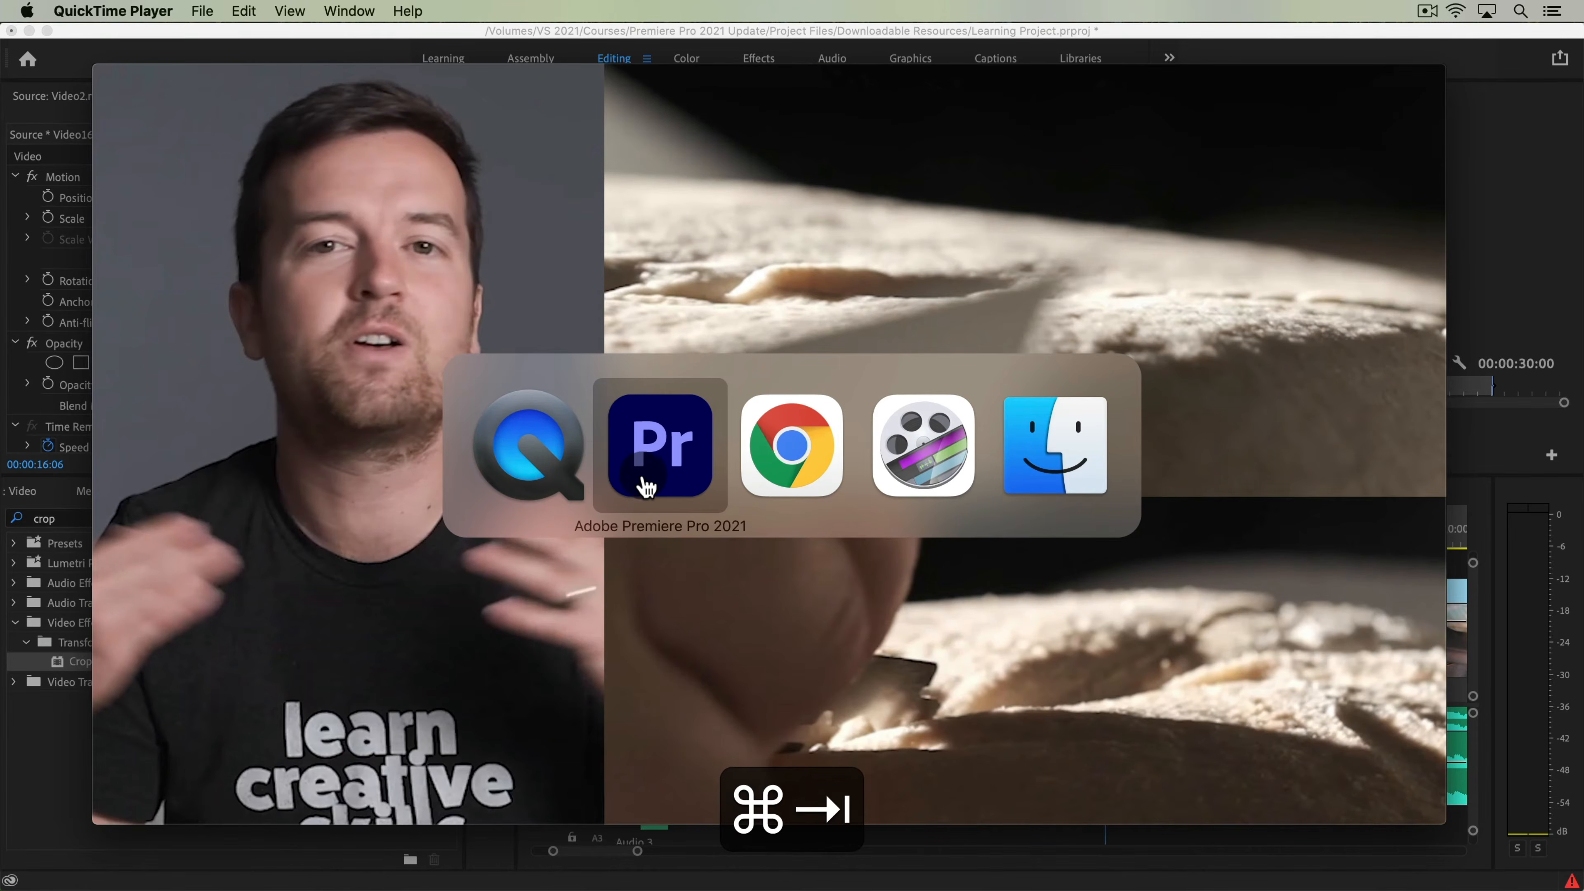
click(654, 446)
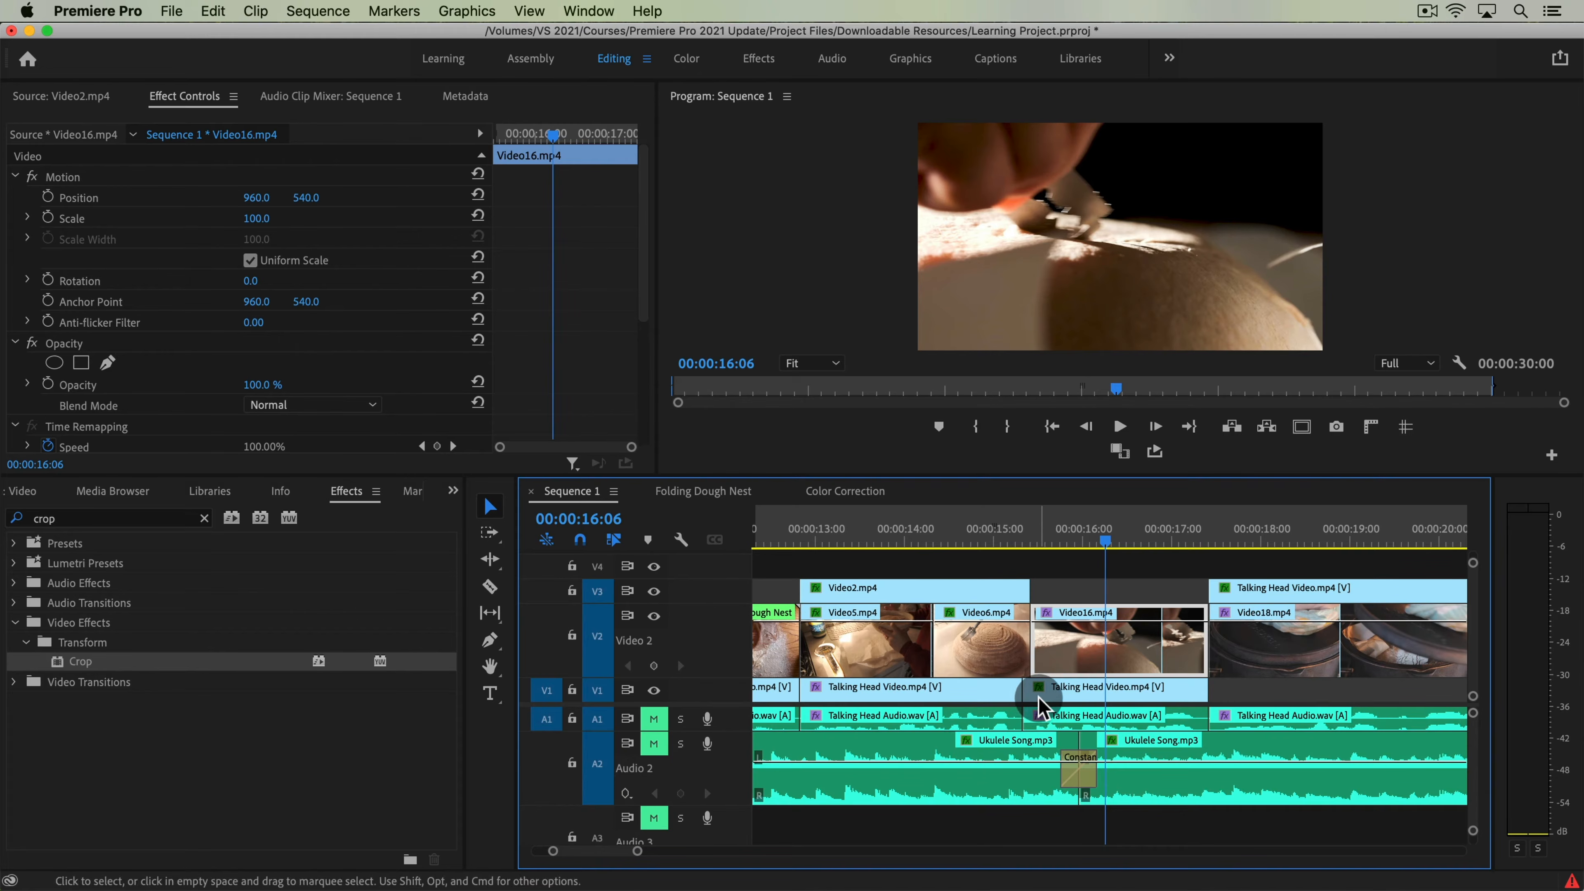
Trim the start of the talking head clip beneath Video16.mp4 to align with that clip's start, and move it up to track V3.
key(=)
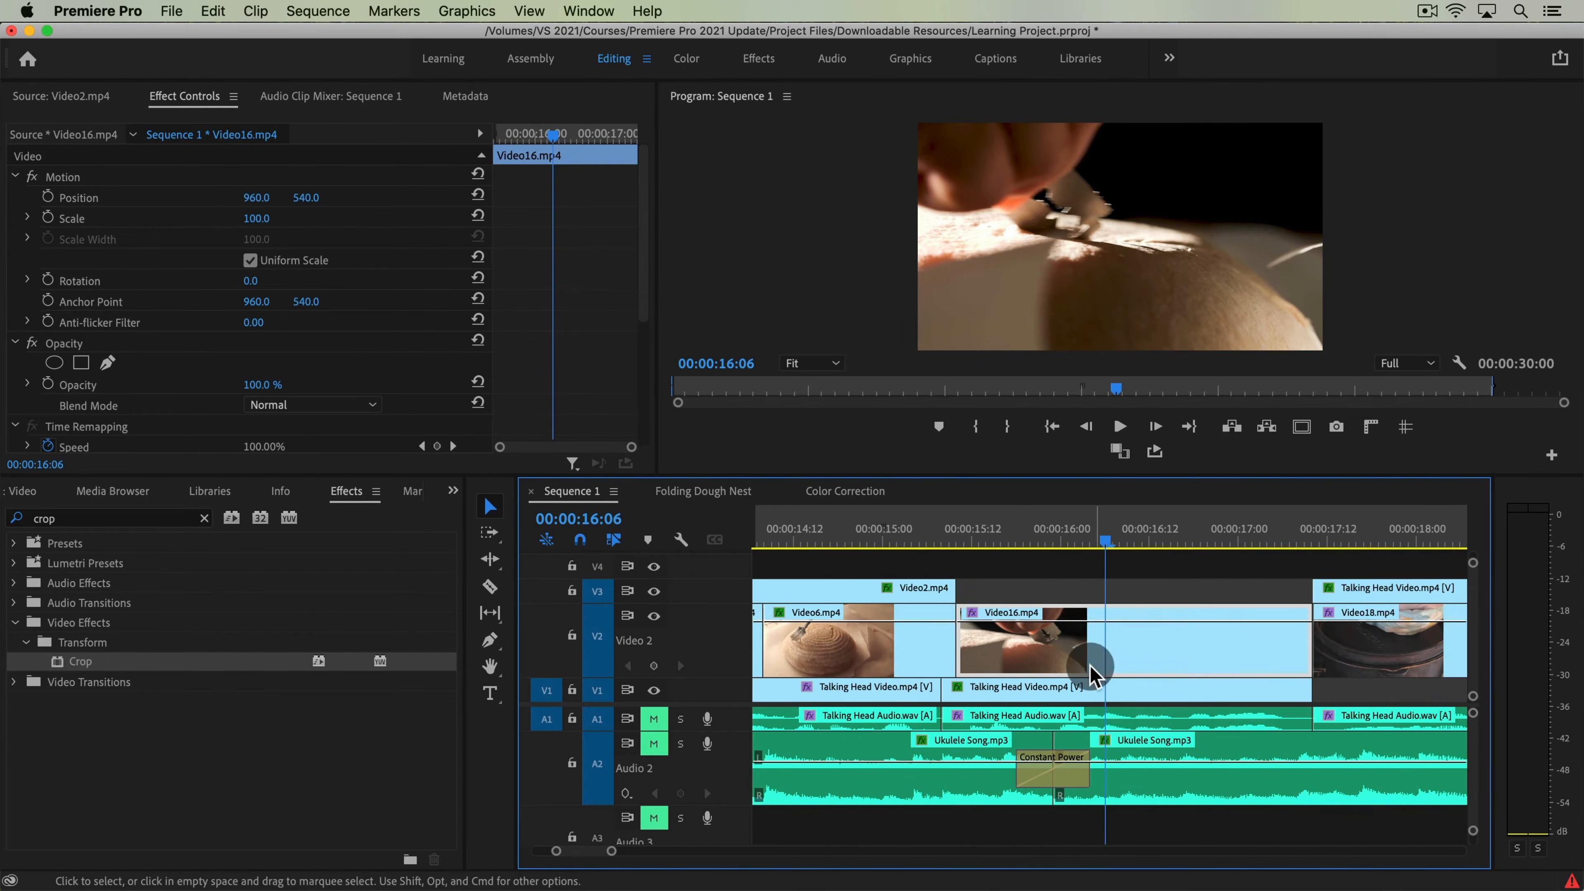
drag(983, 534, 950, 544)
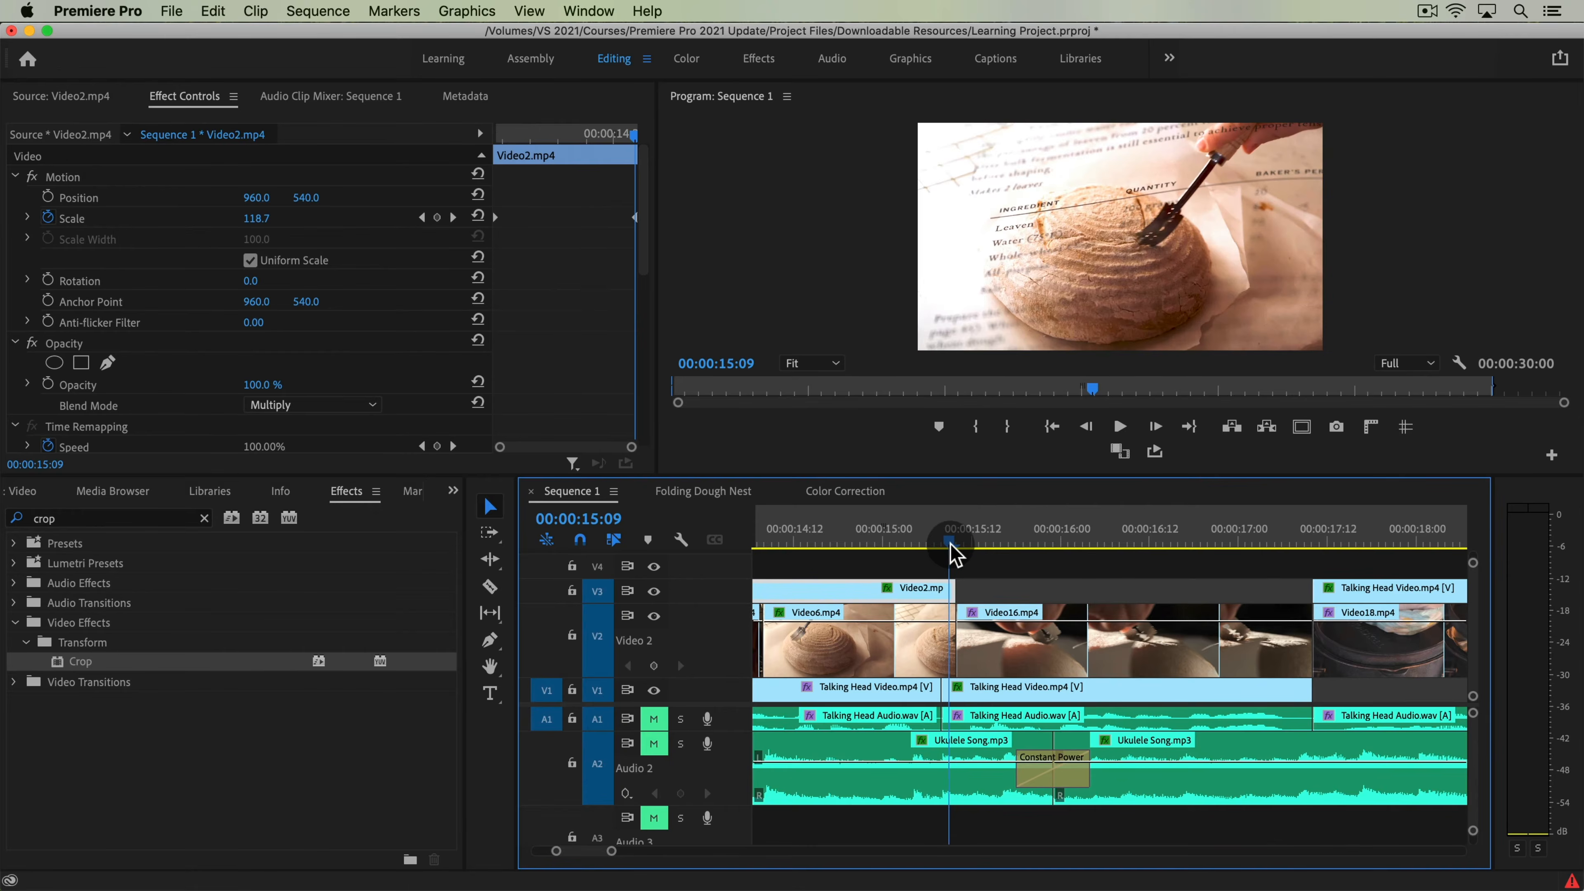
key(=)
key(=)
key(-)
mouse_move(1106, 546)
mouse_down()
mouse_move(1121, 541)
mouse_move(1078, 555)
mouse_move(1122, 558)
mouse_move(1107, 551)
mouse_up()
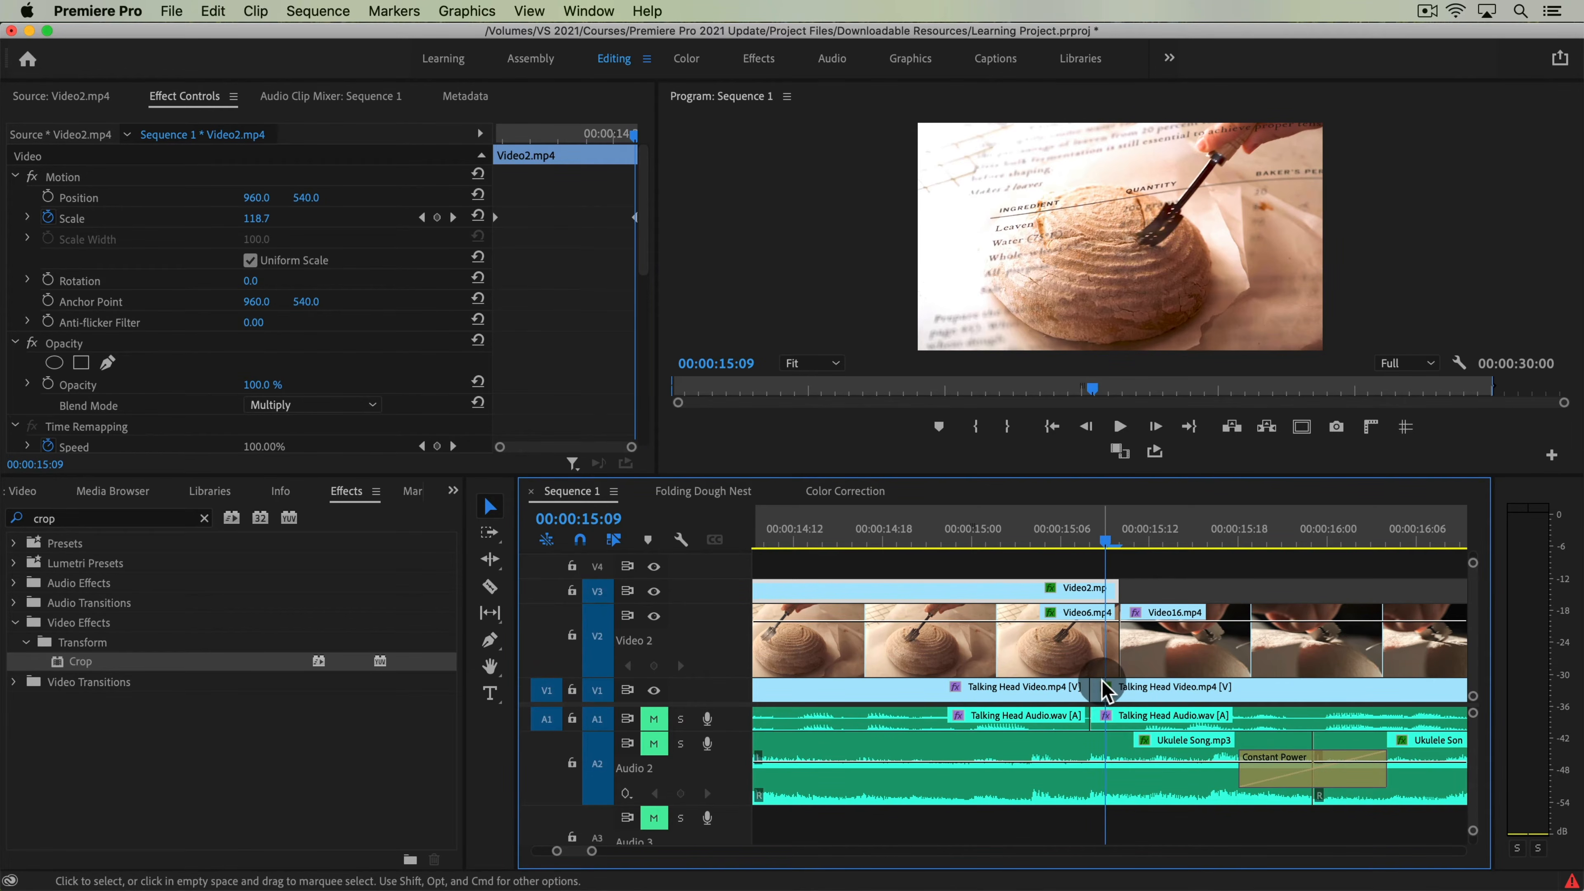
mouse_move(1103, 680)
mouse_down()
mouse_move(1128, 686)
mouse_move(1148, 723)
mouse_move(1088, 685)
mouse_move(1122, 688)
mouse_up()
scroll(1232, 696, down, 5)
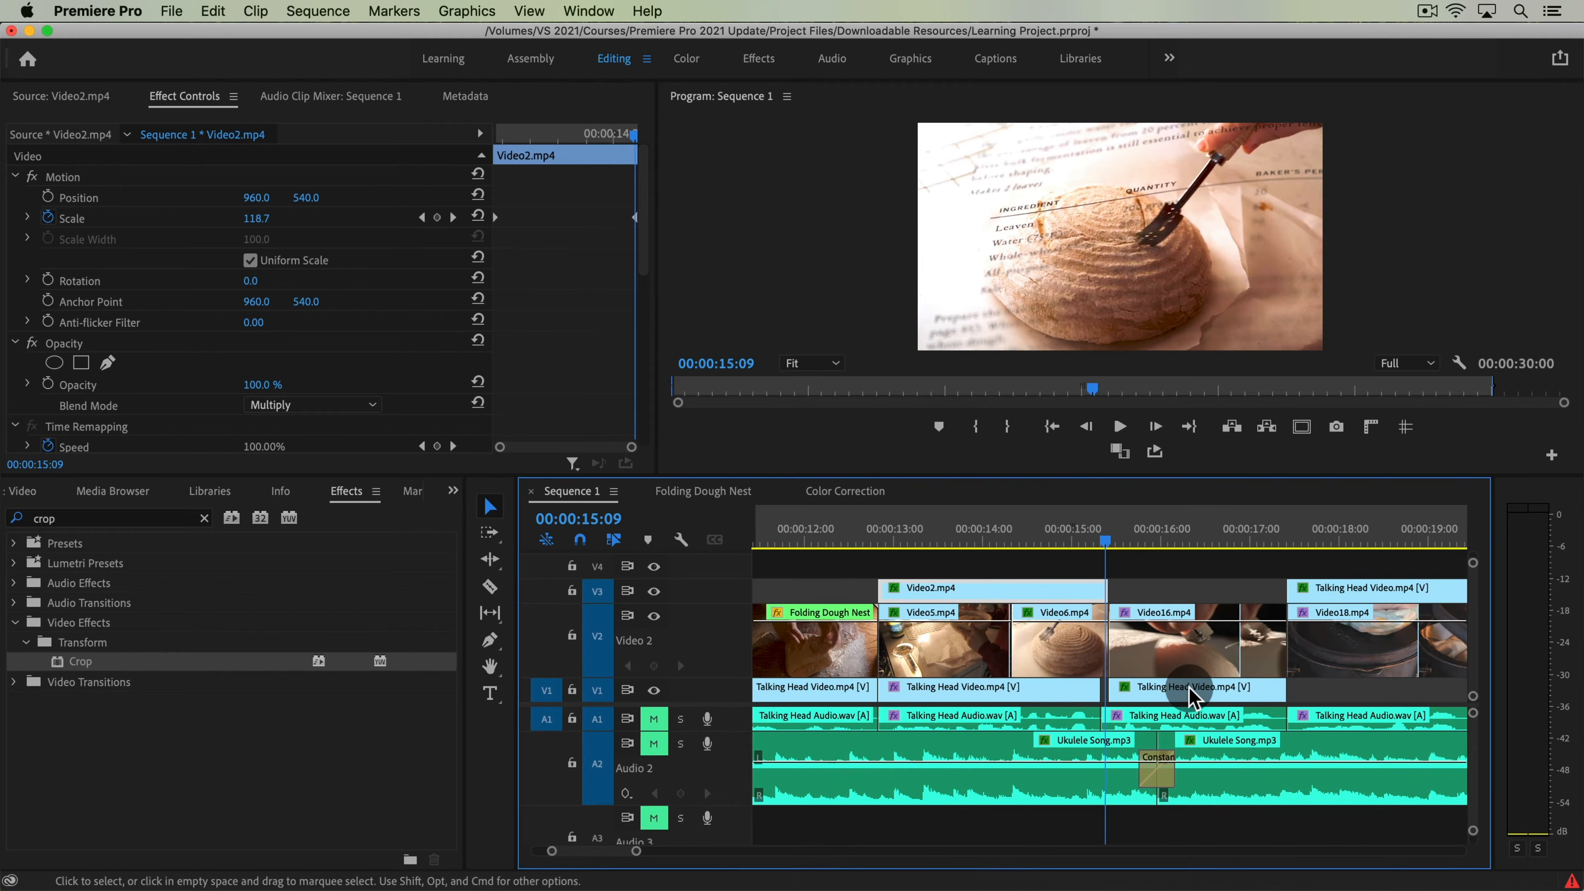
drag(1184, 697, 1185, 601)
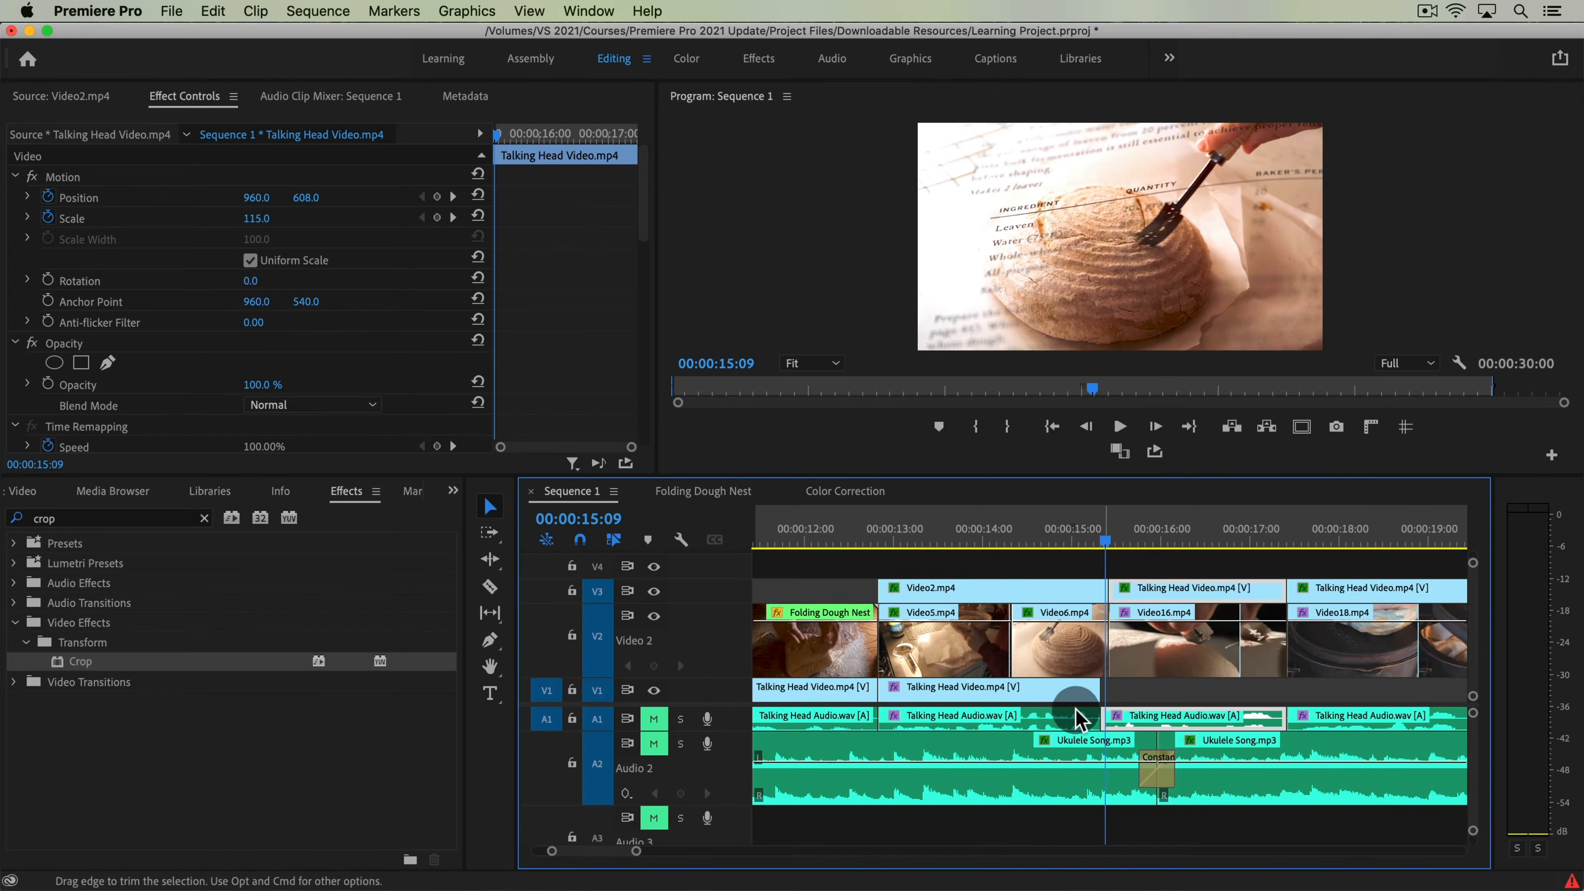
Delete the Position and Scale keyframes of the talking head clip above Video16.mp4 with the playhead at 00:00:16:04.
drag(1126, 545, 1176, 547)
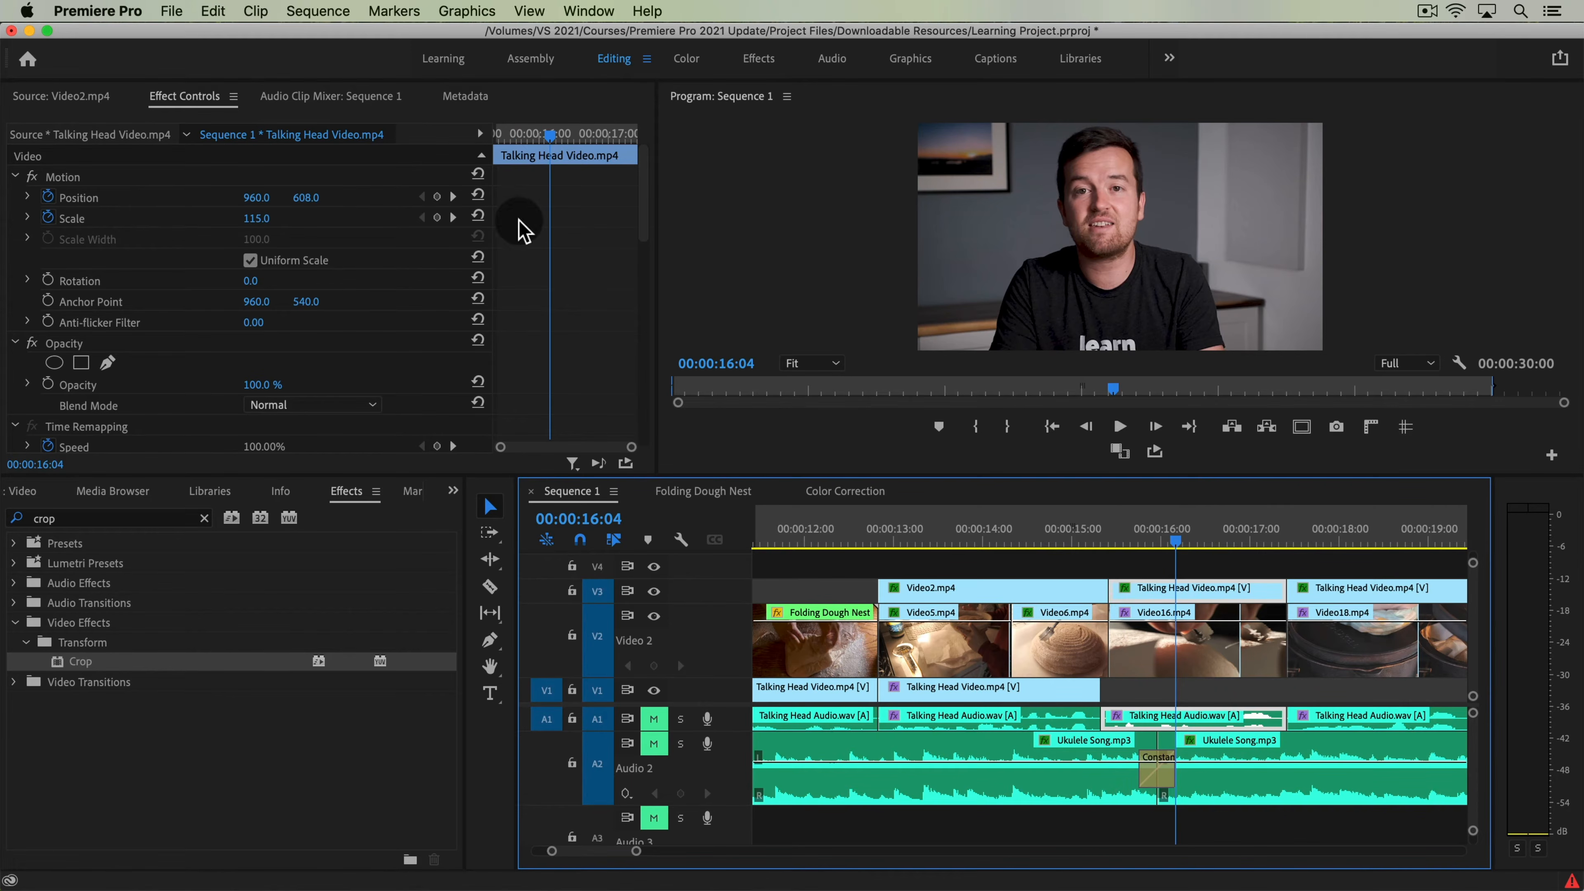
click(48, 198)
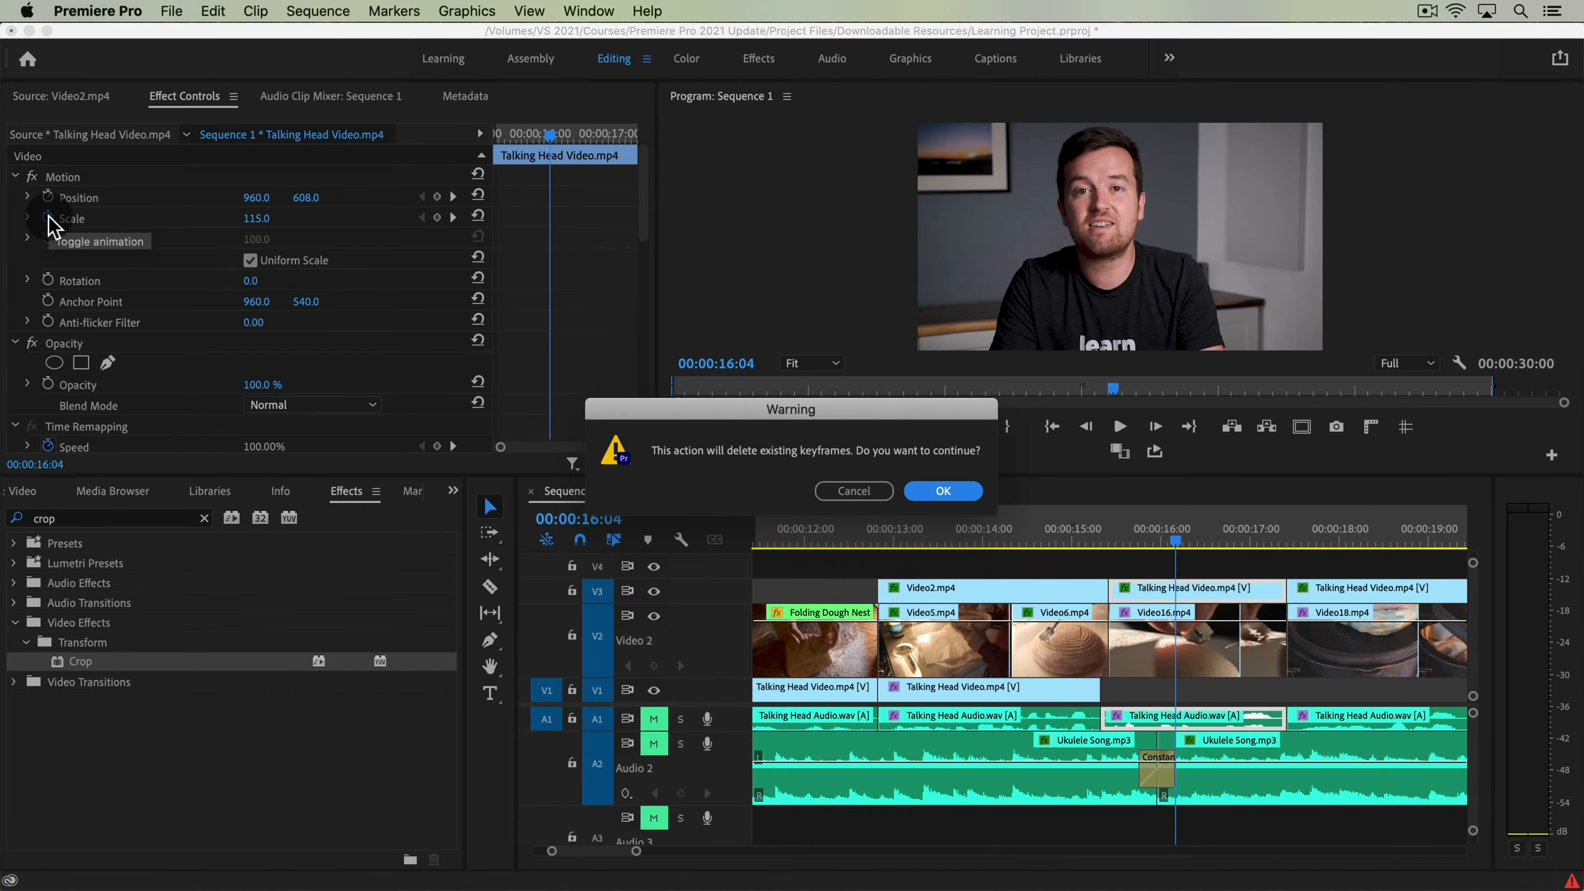
click(959, 495)
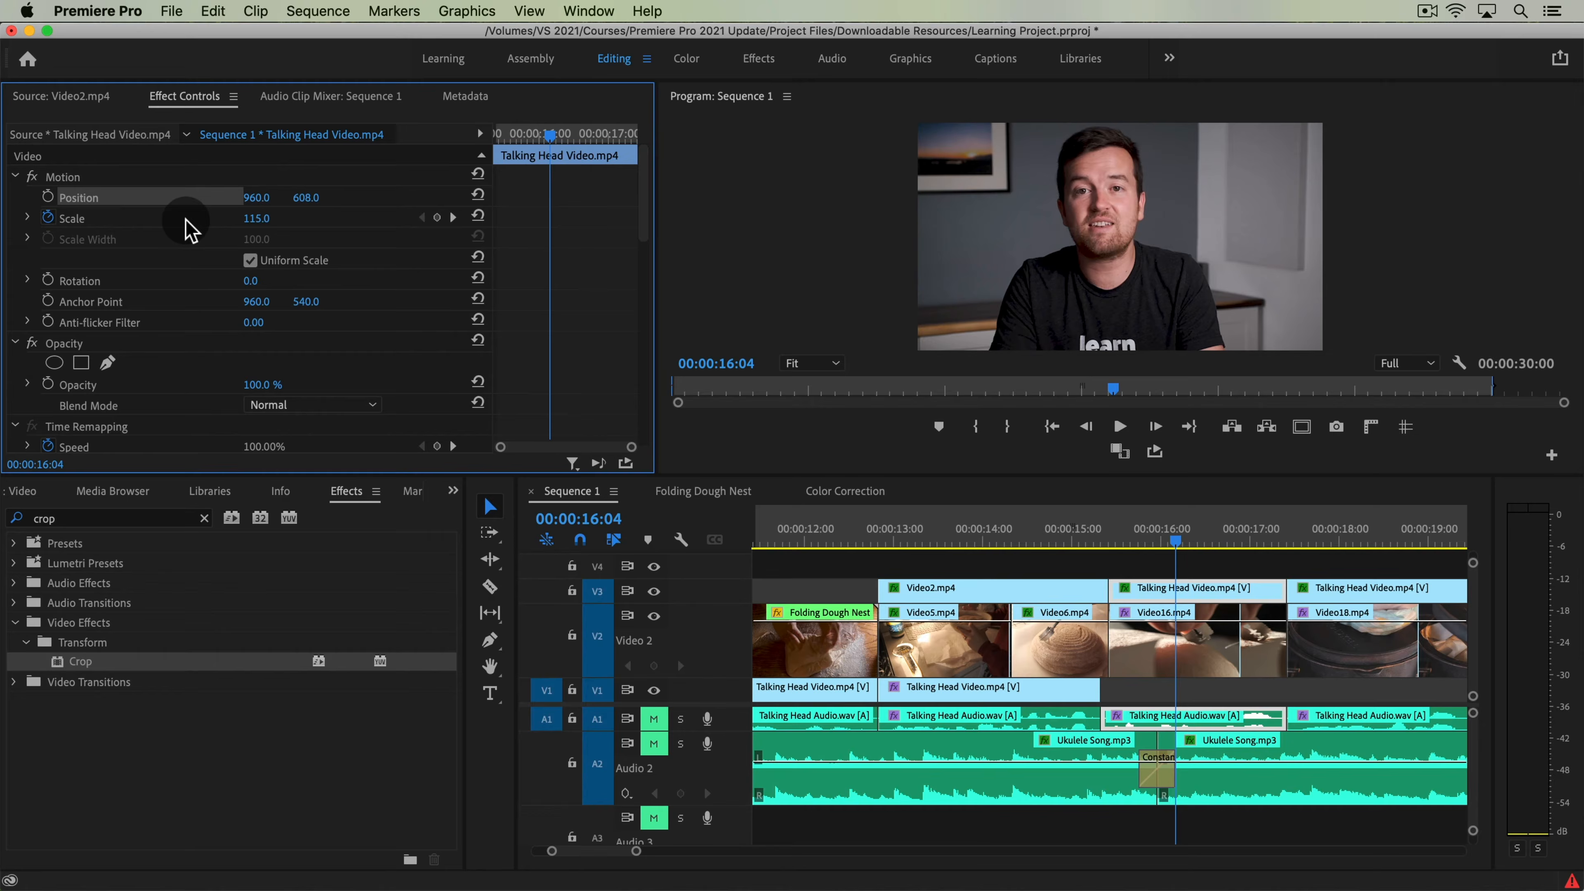
click(49, 217)
click(969, 493)
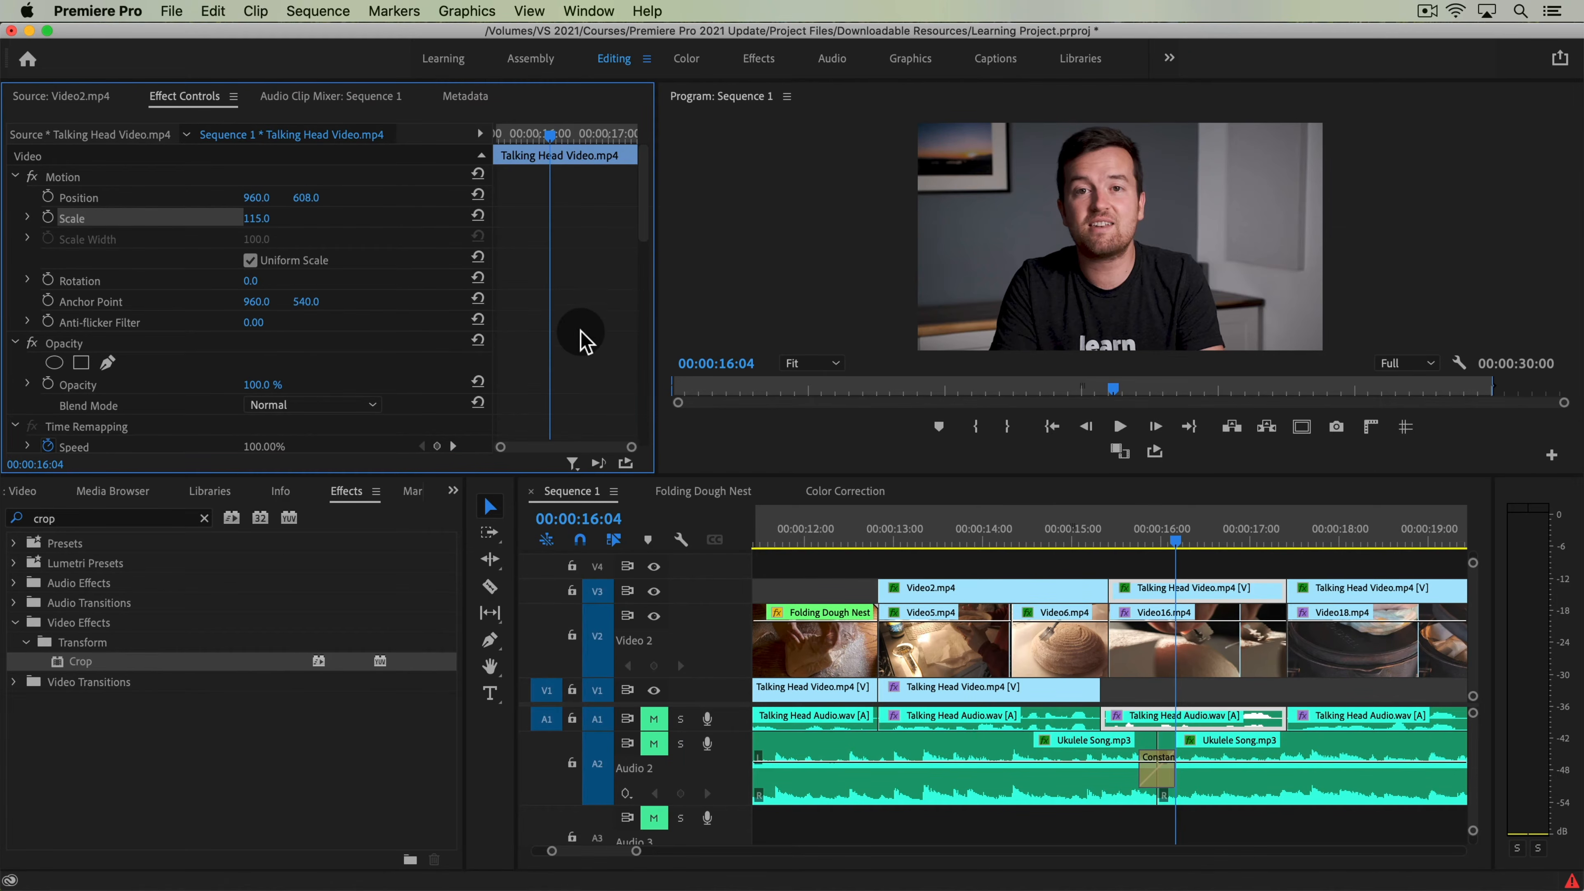
Set the talking head clip's horizontal position to 490.
scroll(583, 325, down, 3)
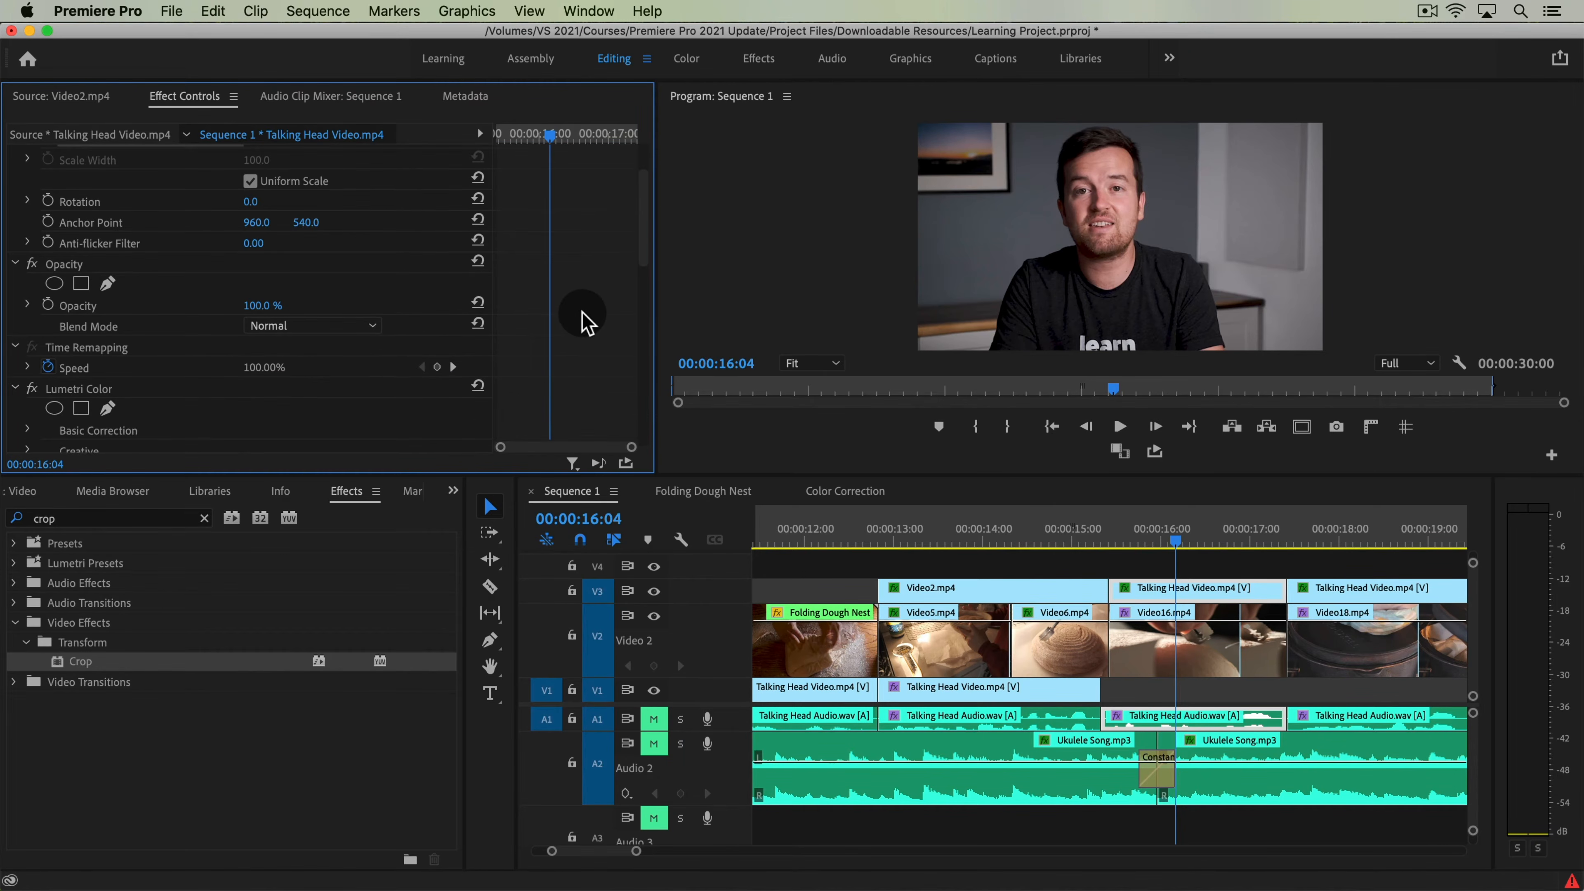
scroll(581, 286, up, 3)
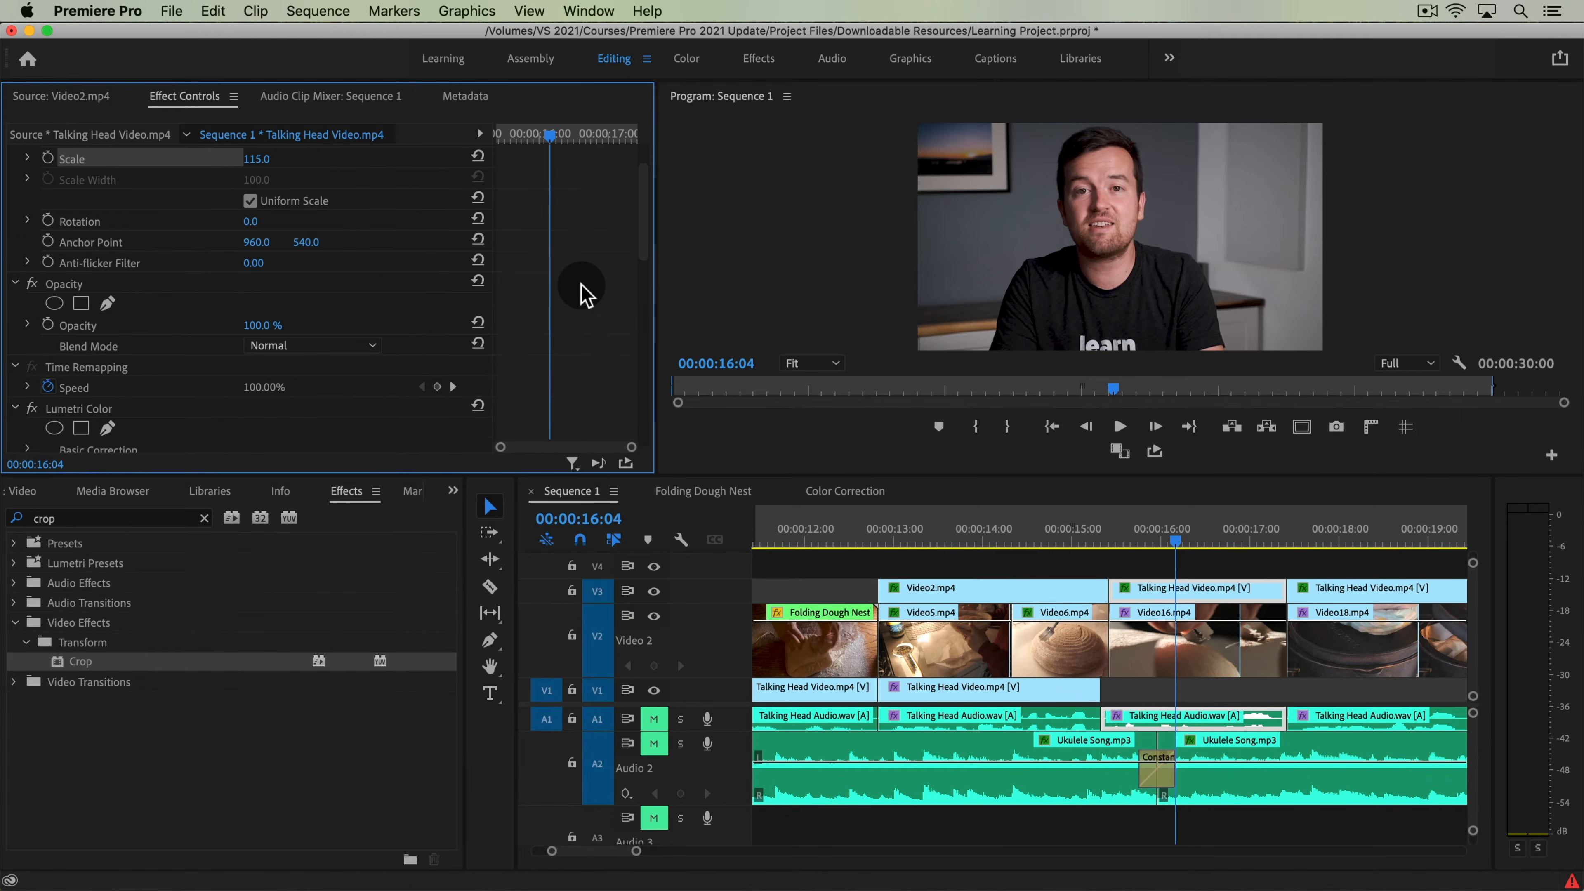
drag(252, 196, 107, 196)
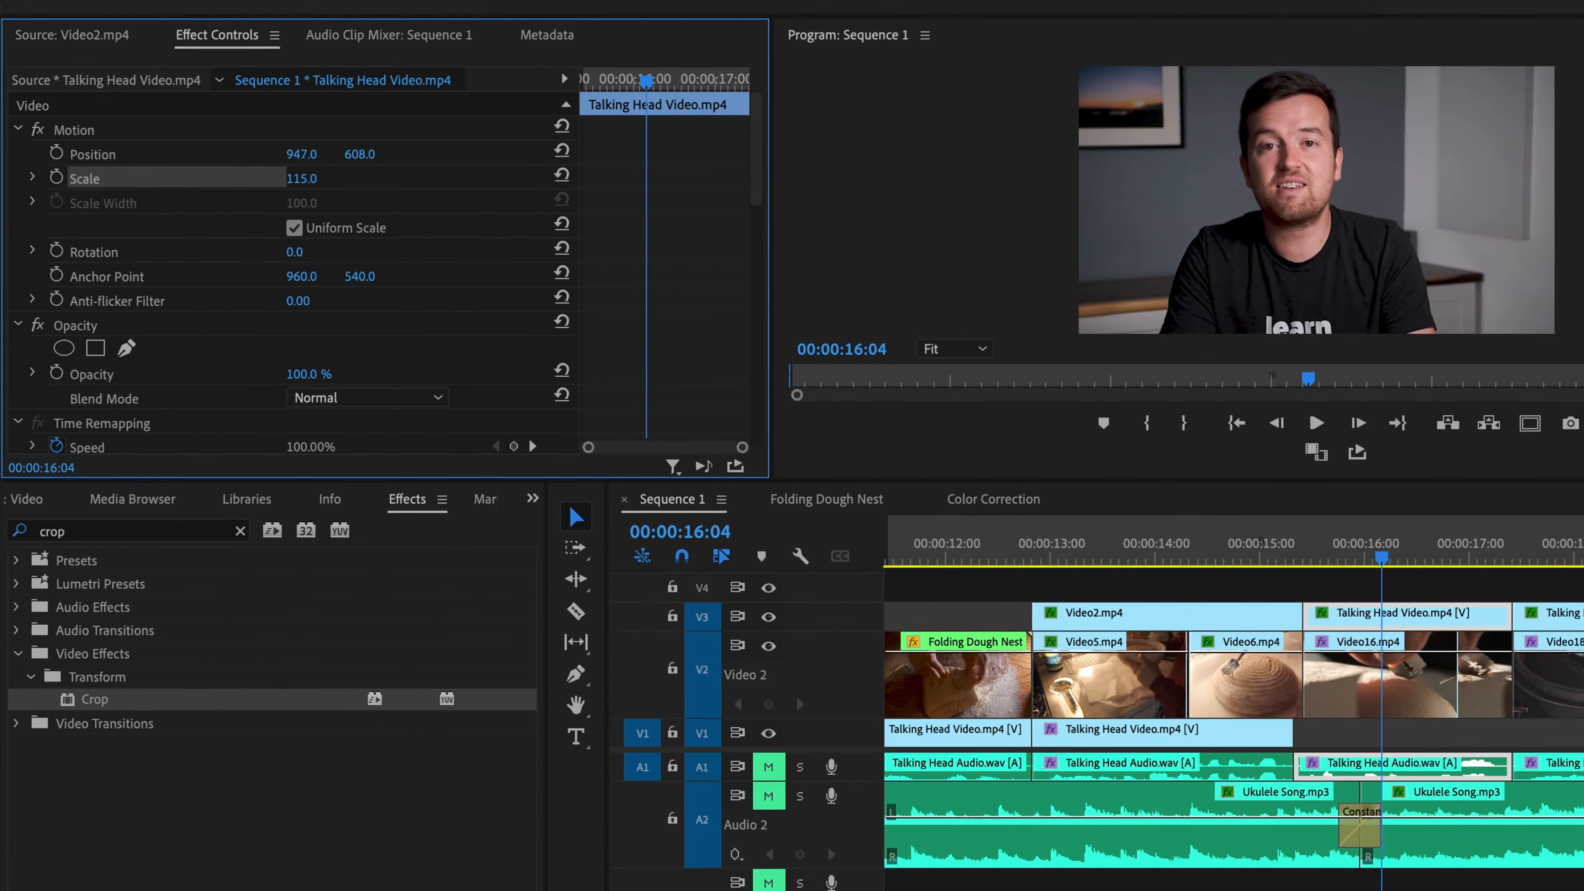
drag(159, 151, 12, 151)
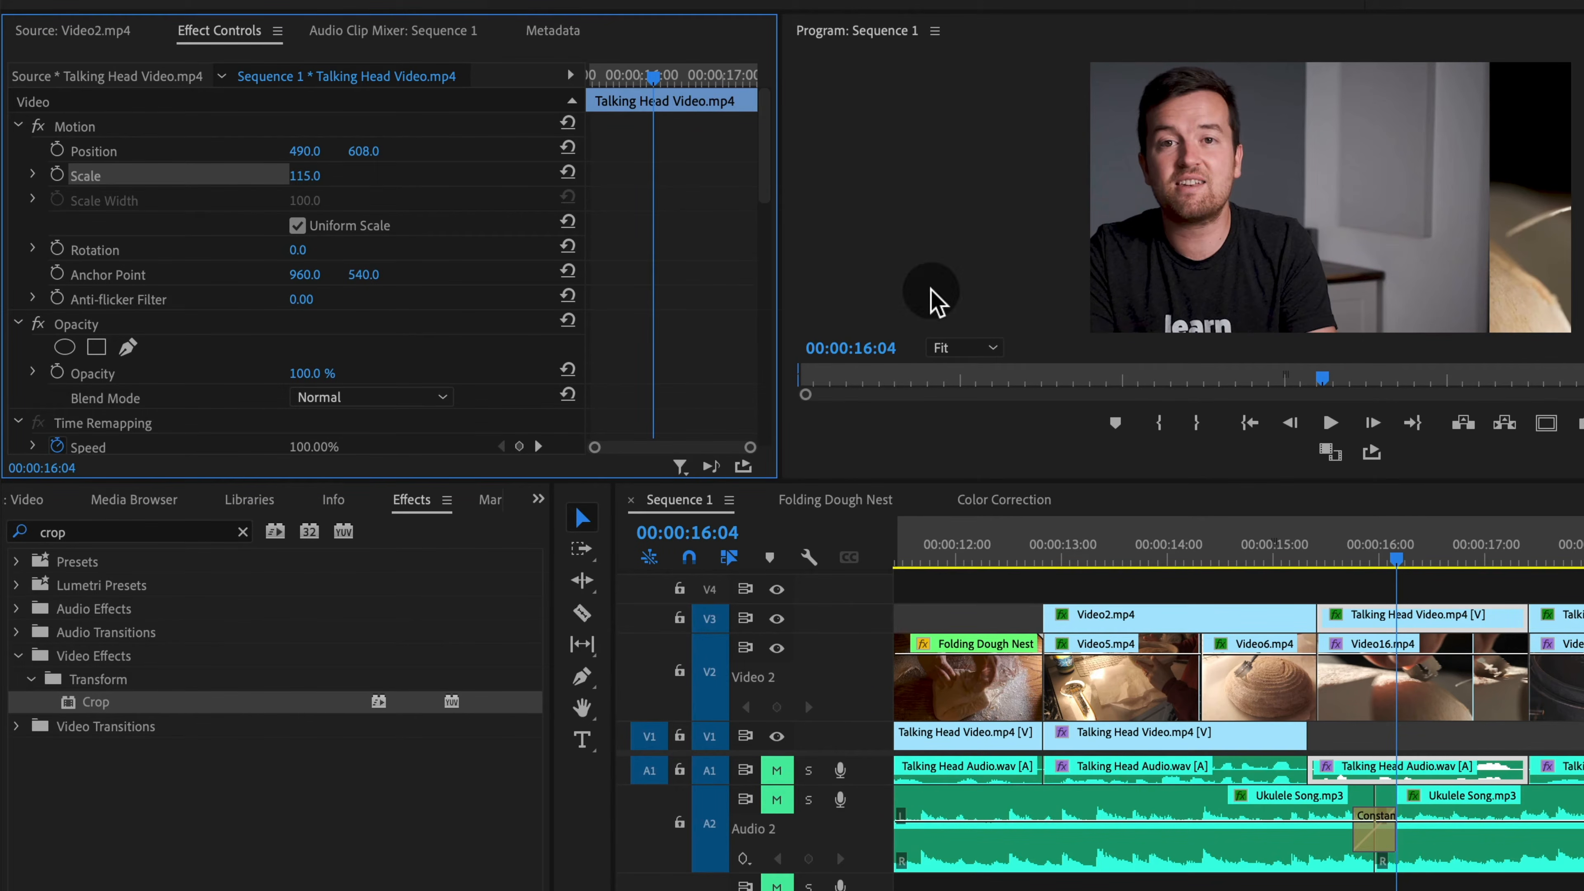
Apply the Crop effect to the repositioned talking head clip and crop its right side by 35%.
click(104, 700)
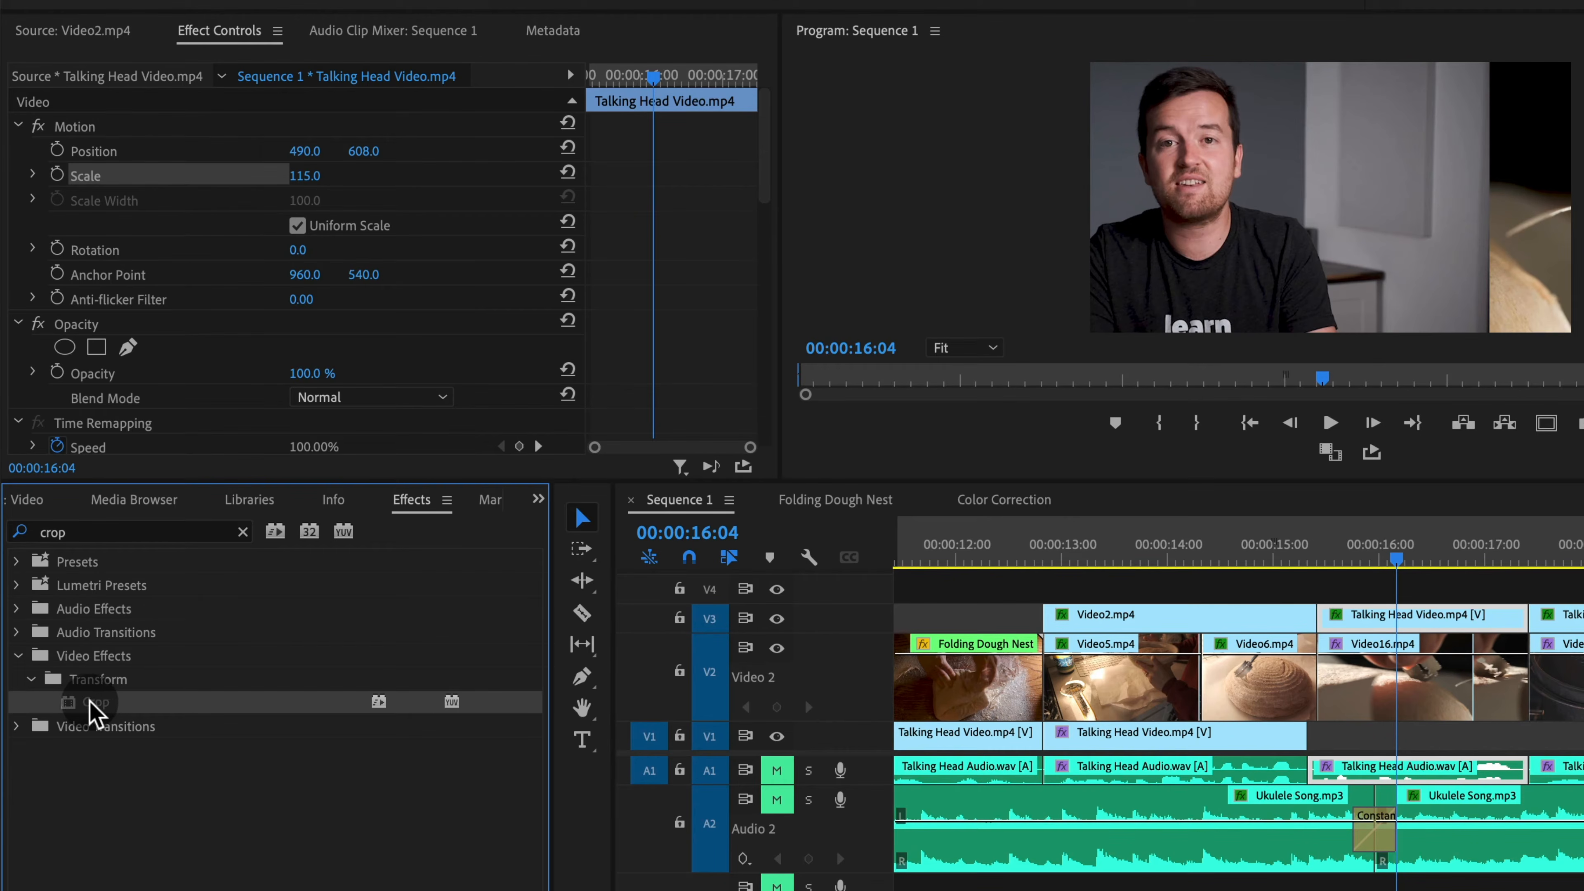
drag(111, 698, 1080, 685)
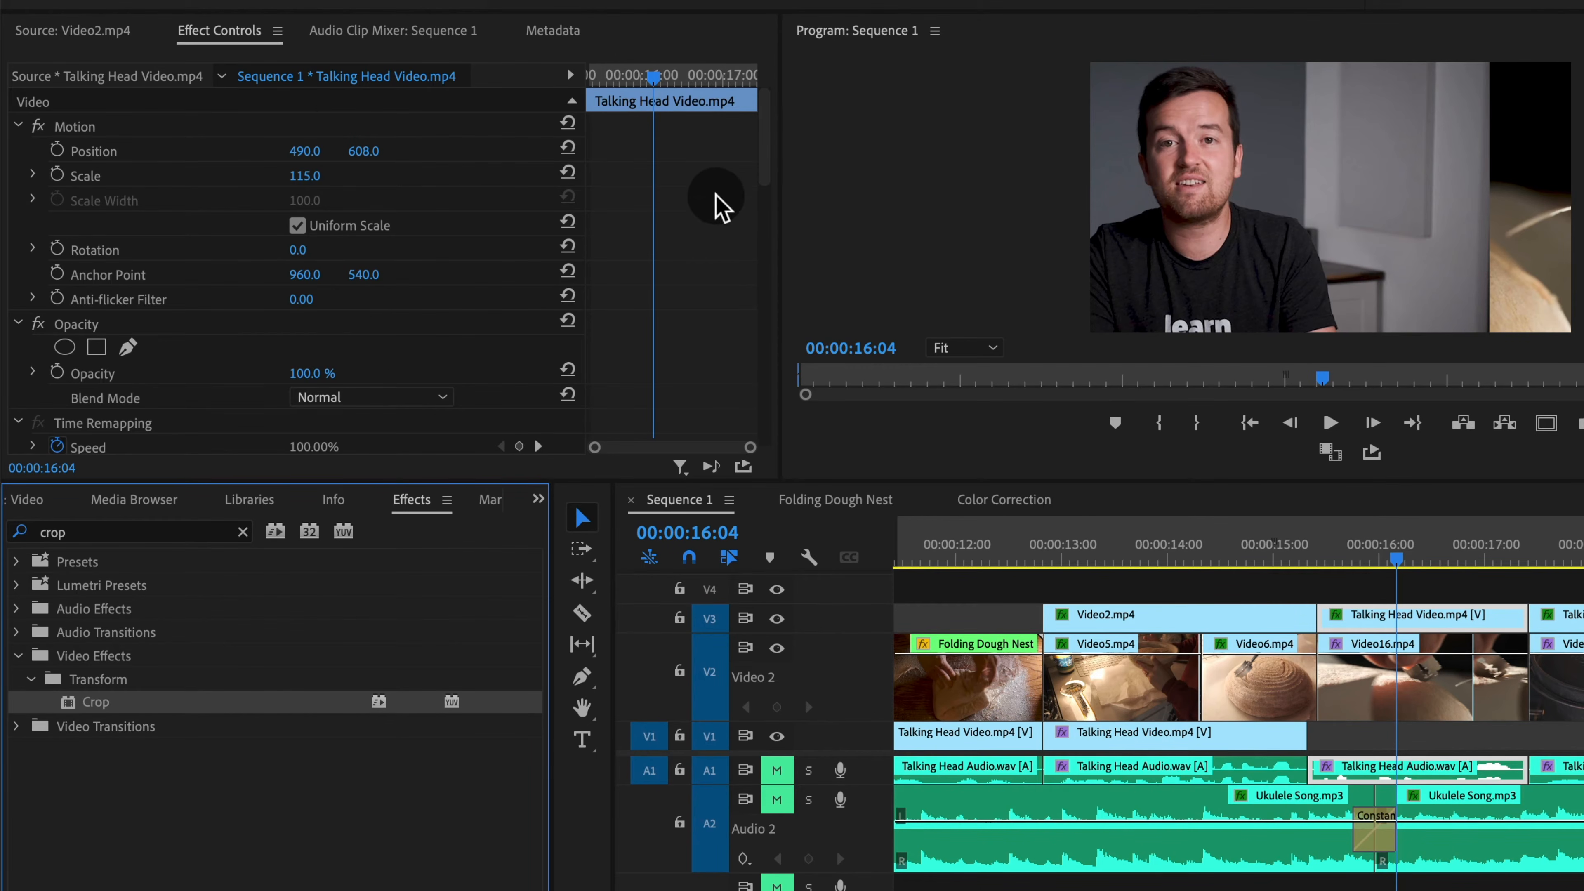
scroll(697, 199, down, 10)
scroll(692, 201, down, 3)
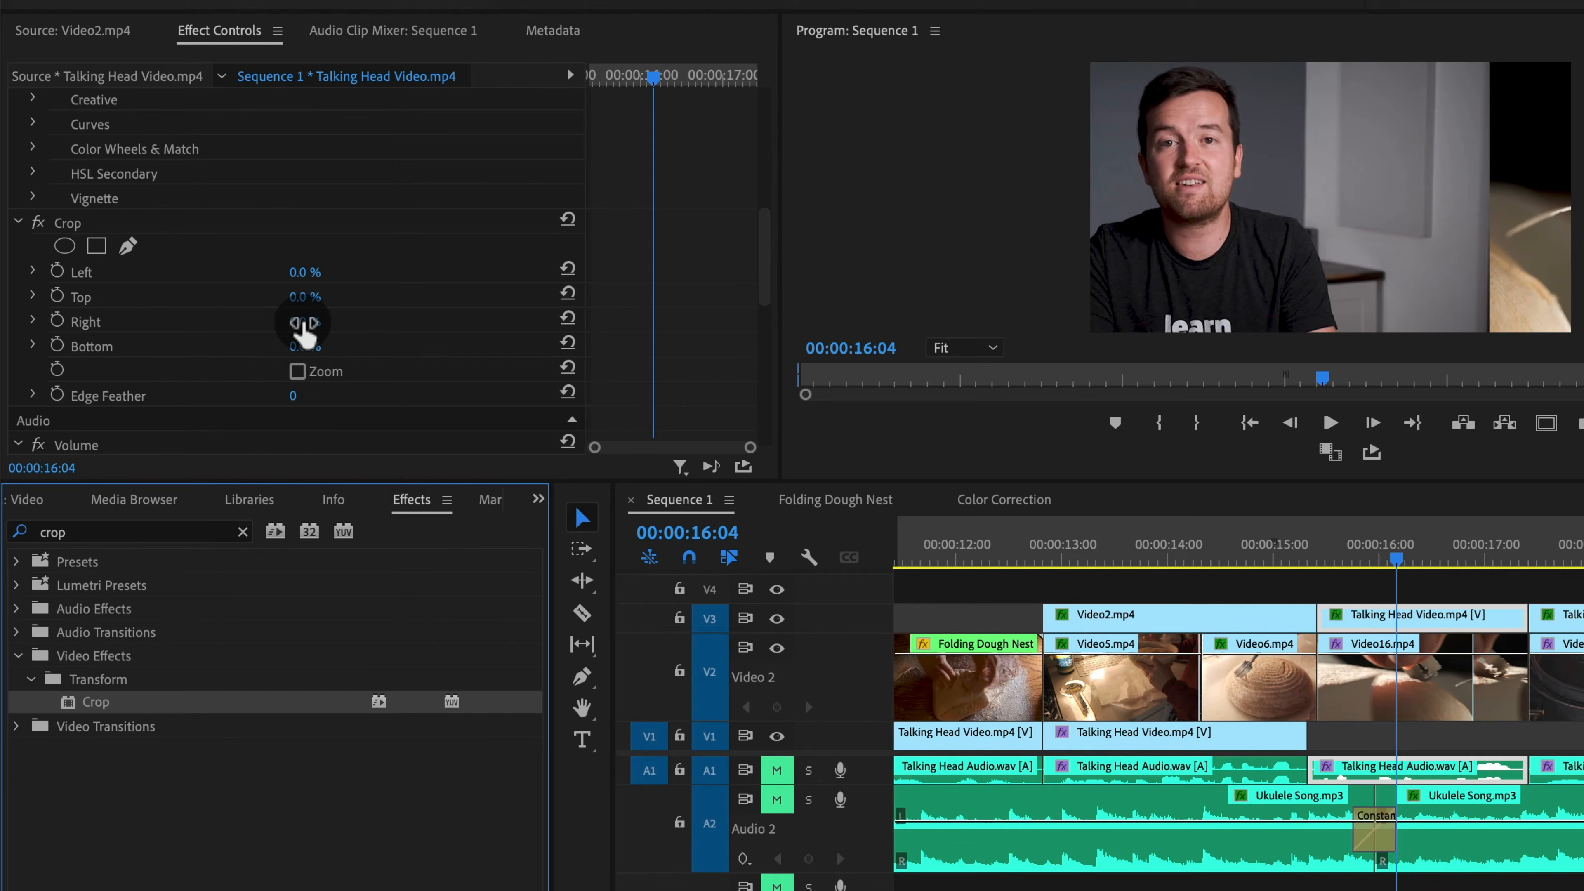
click(304, 322)
drag(303, 322, 402, 323)
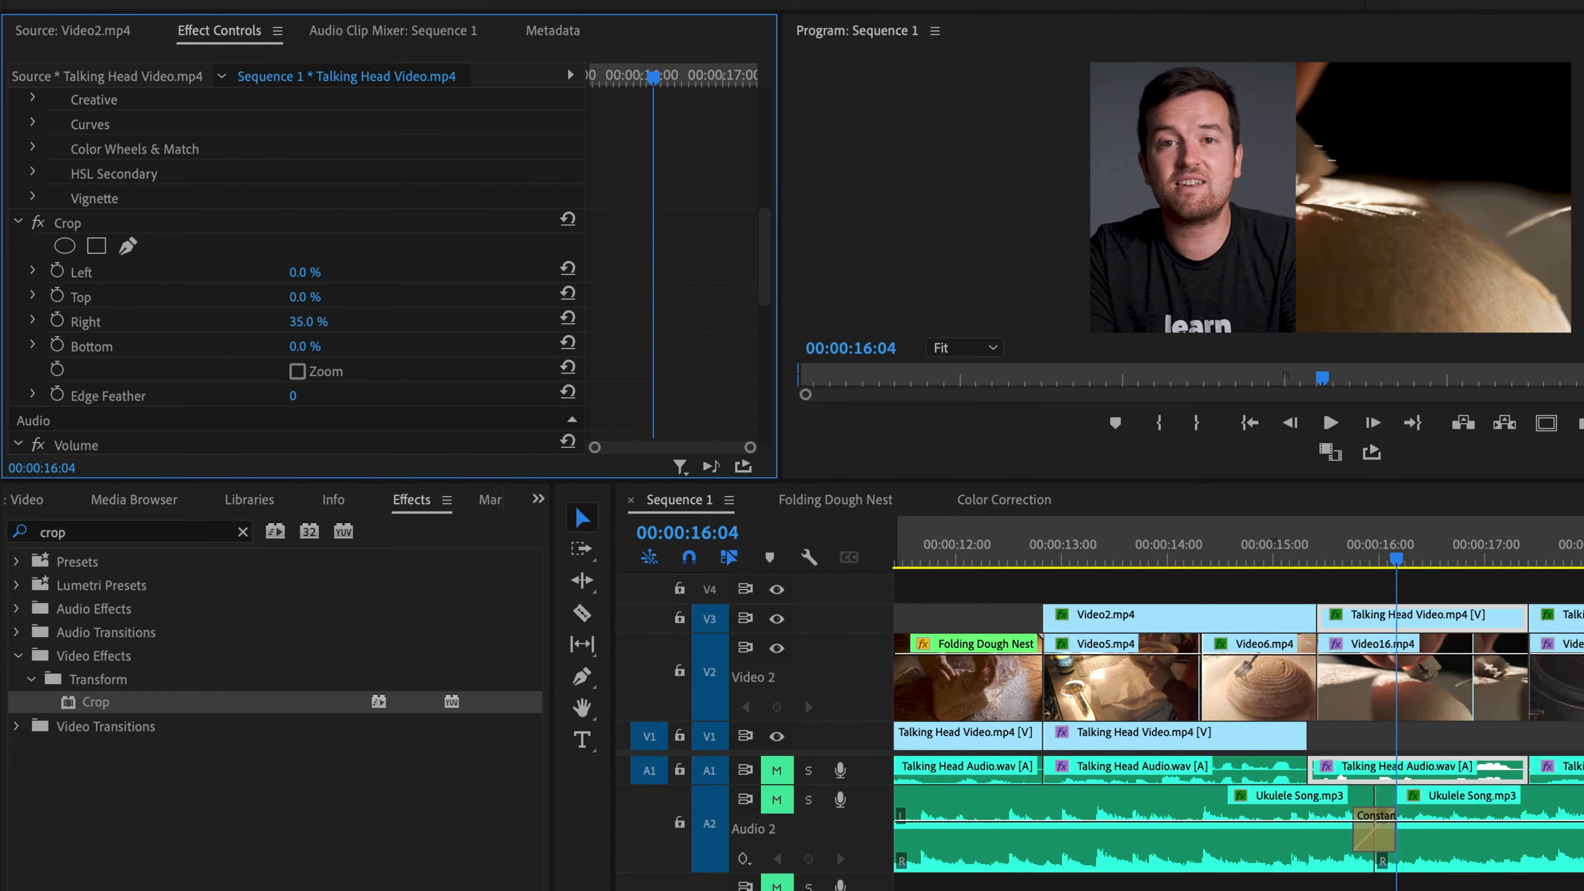
mouse_move(305, 271)
mouse_down()
mouse_move(424, 272)
mouse_move(304, 272)
mouse_move(355, 300)
mouse_move(406, 301)
mouse_move(302, 301)
mouse_up()
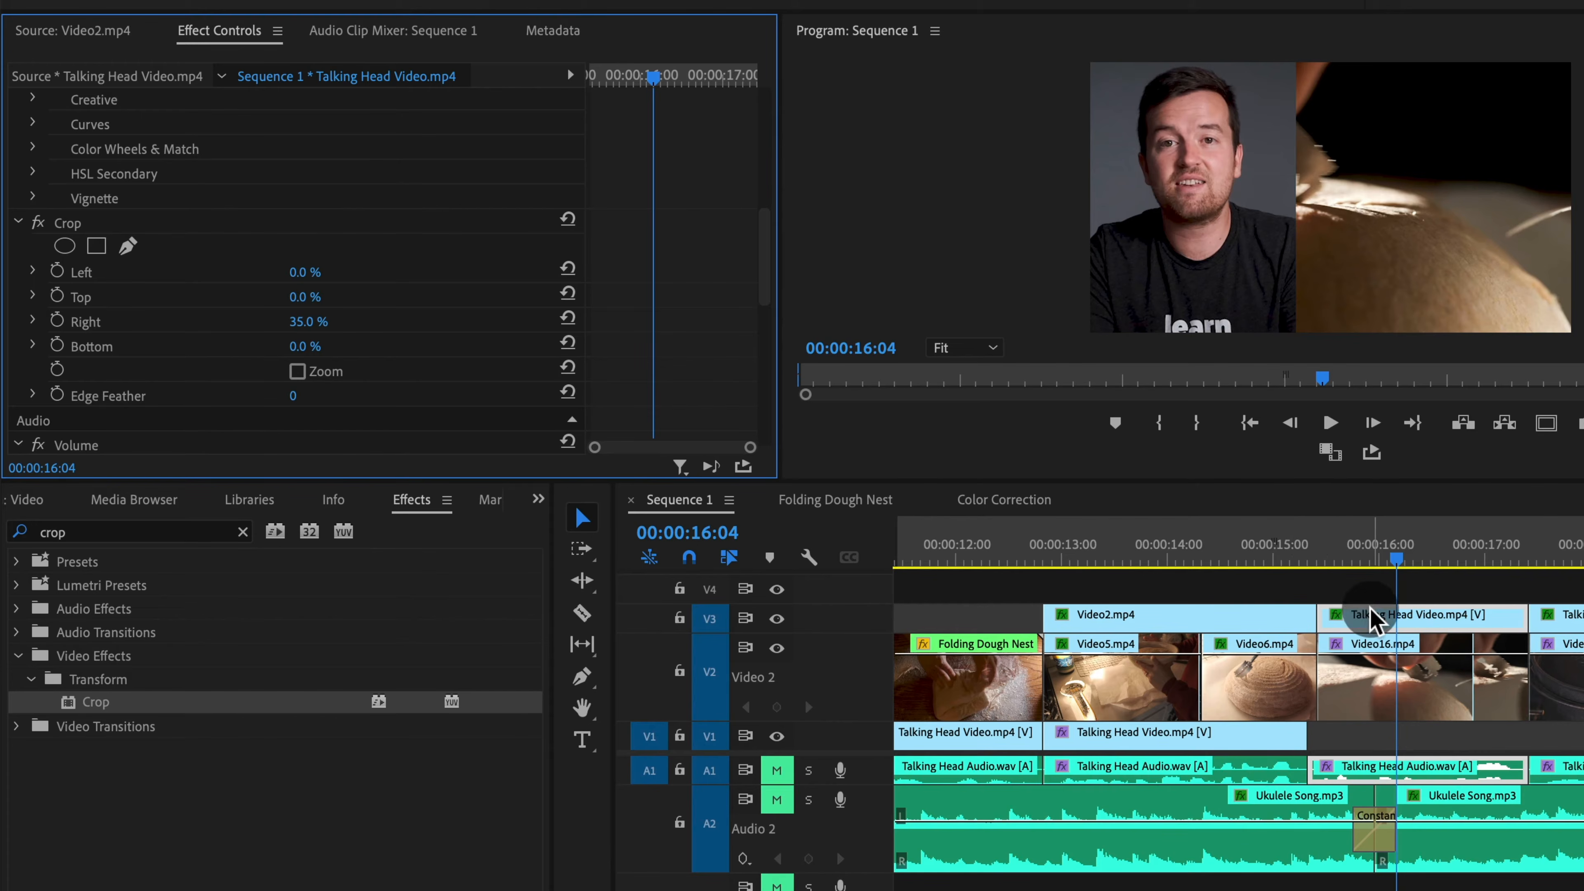
Hide track V3 and apply the Crop effect to Video16.mp4 on track V2.
click(776, 619)
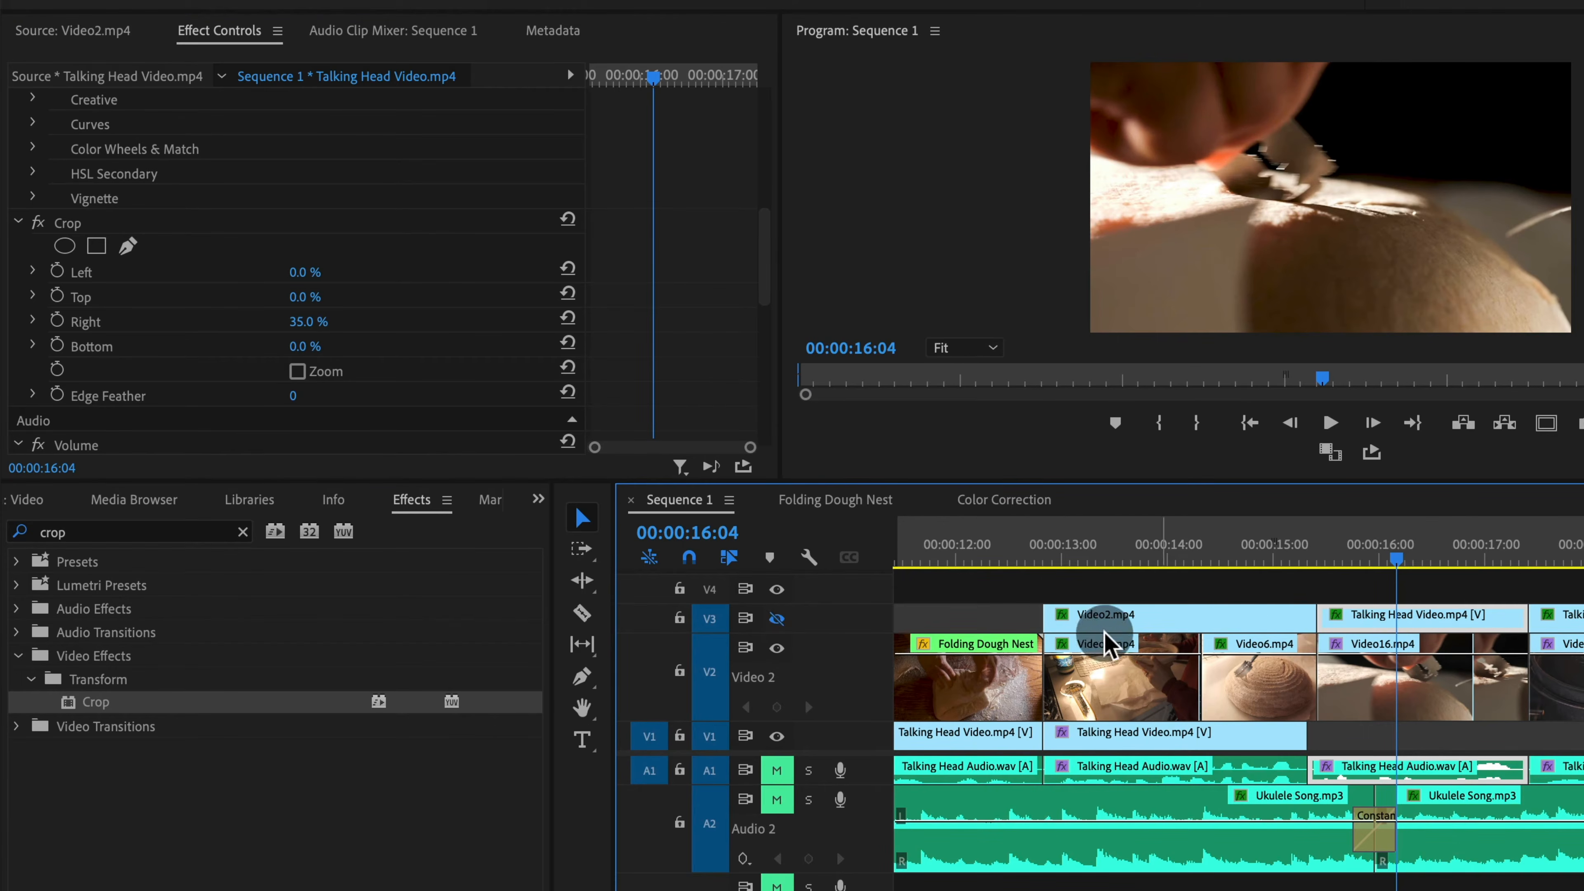
click(1415, 698)
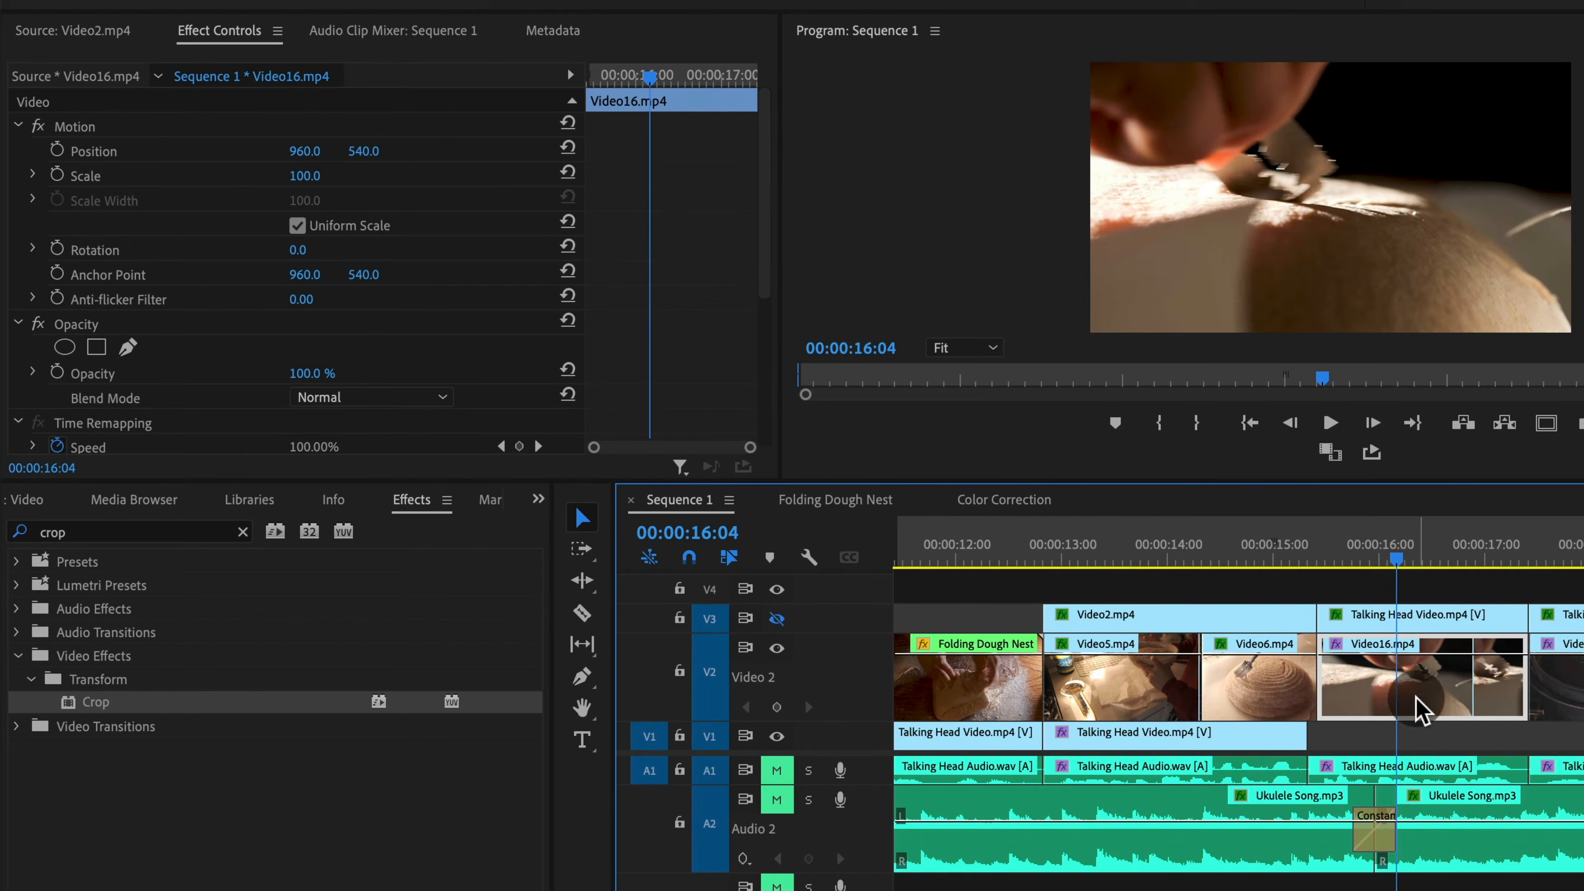
drag(222, 711, 1454, 725)
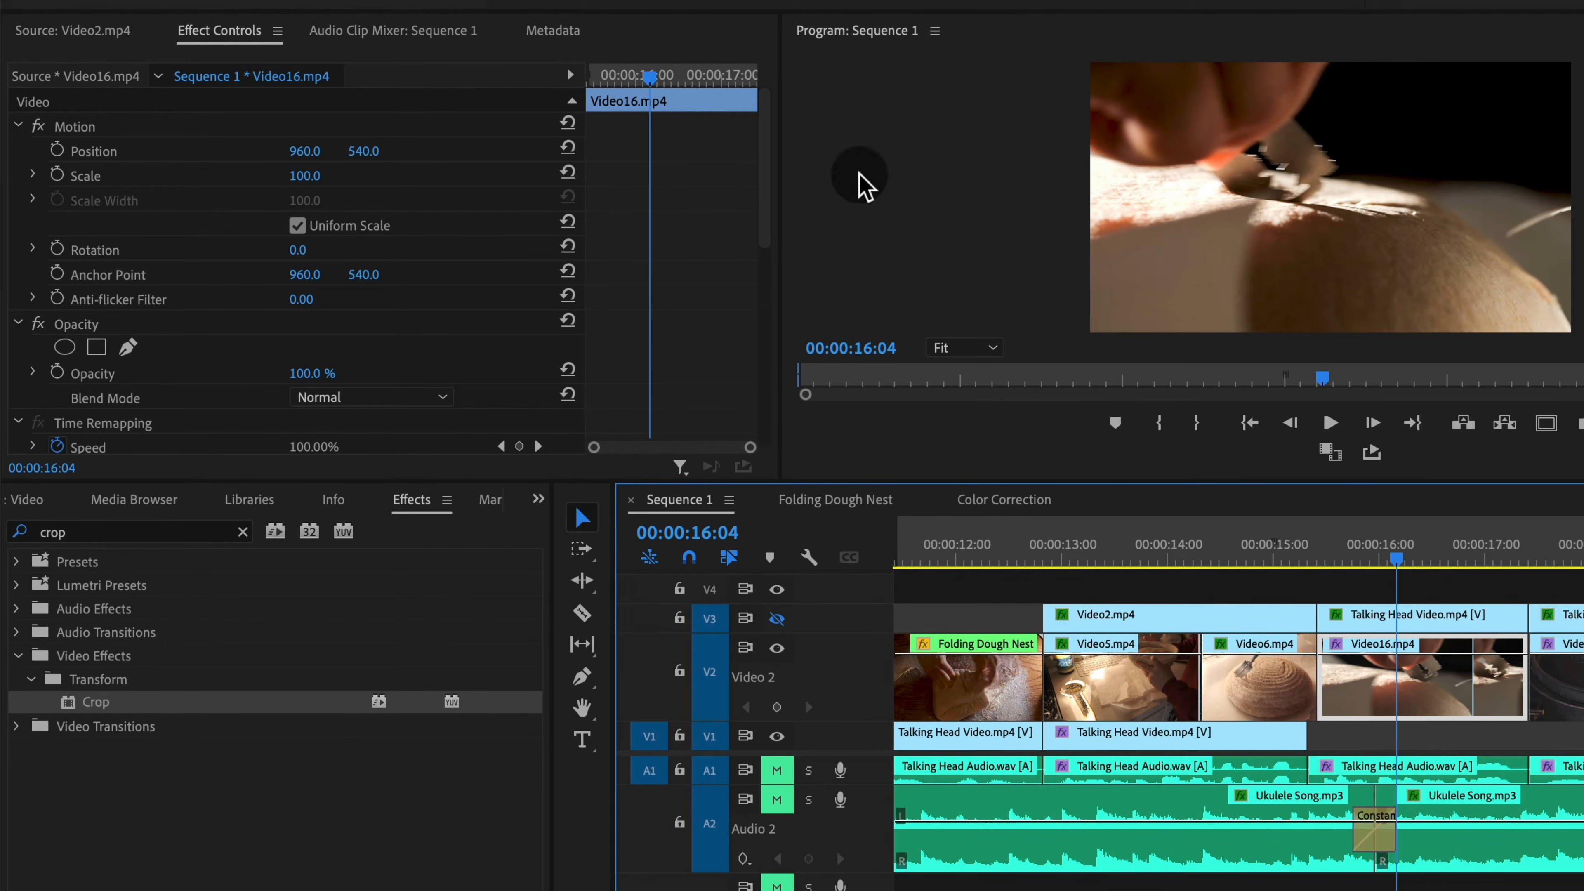
Crop the right side of Video16.mp4 by 50% and preview the clip between 00:00:15:19 and 00:00:16:00.
scroll(601, 389, down, 3)
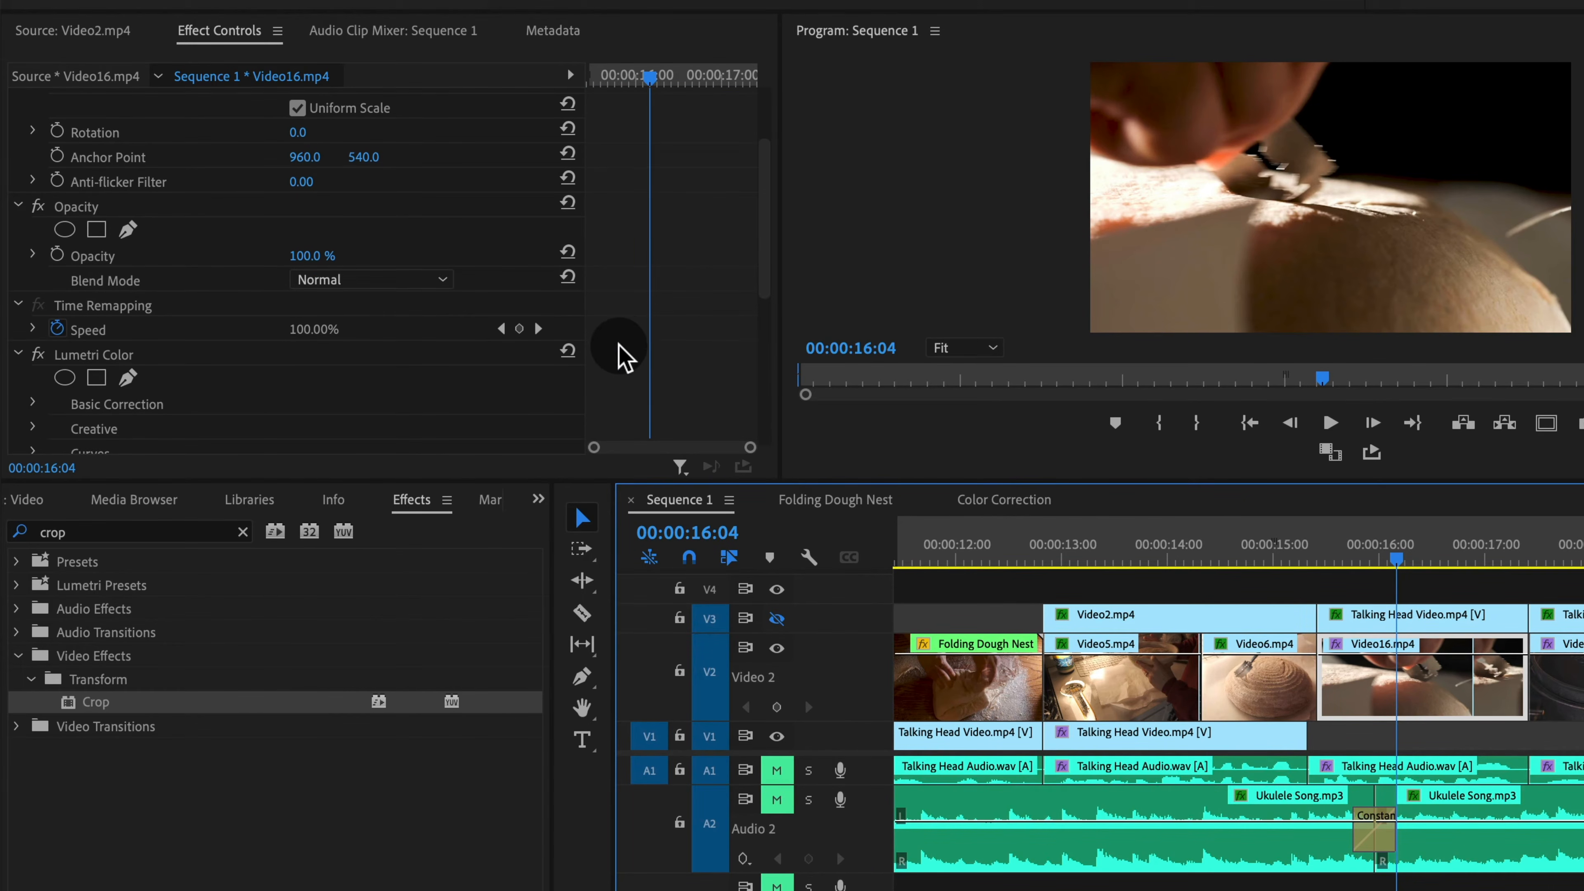
scroll(628, 349, down, 6)
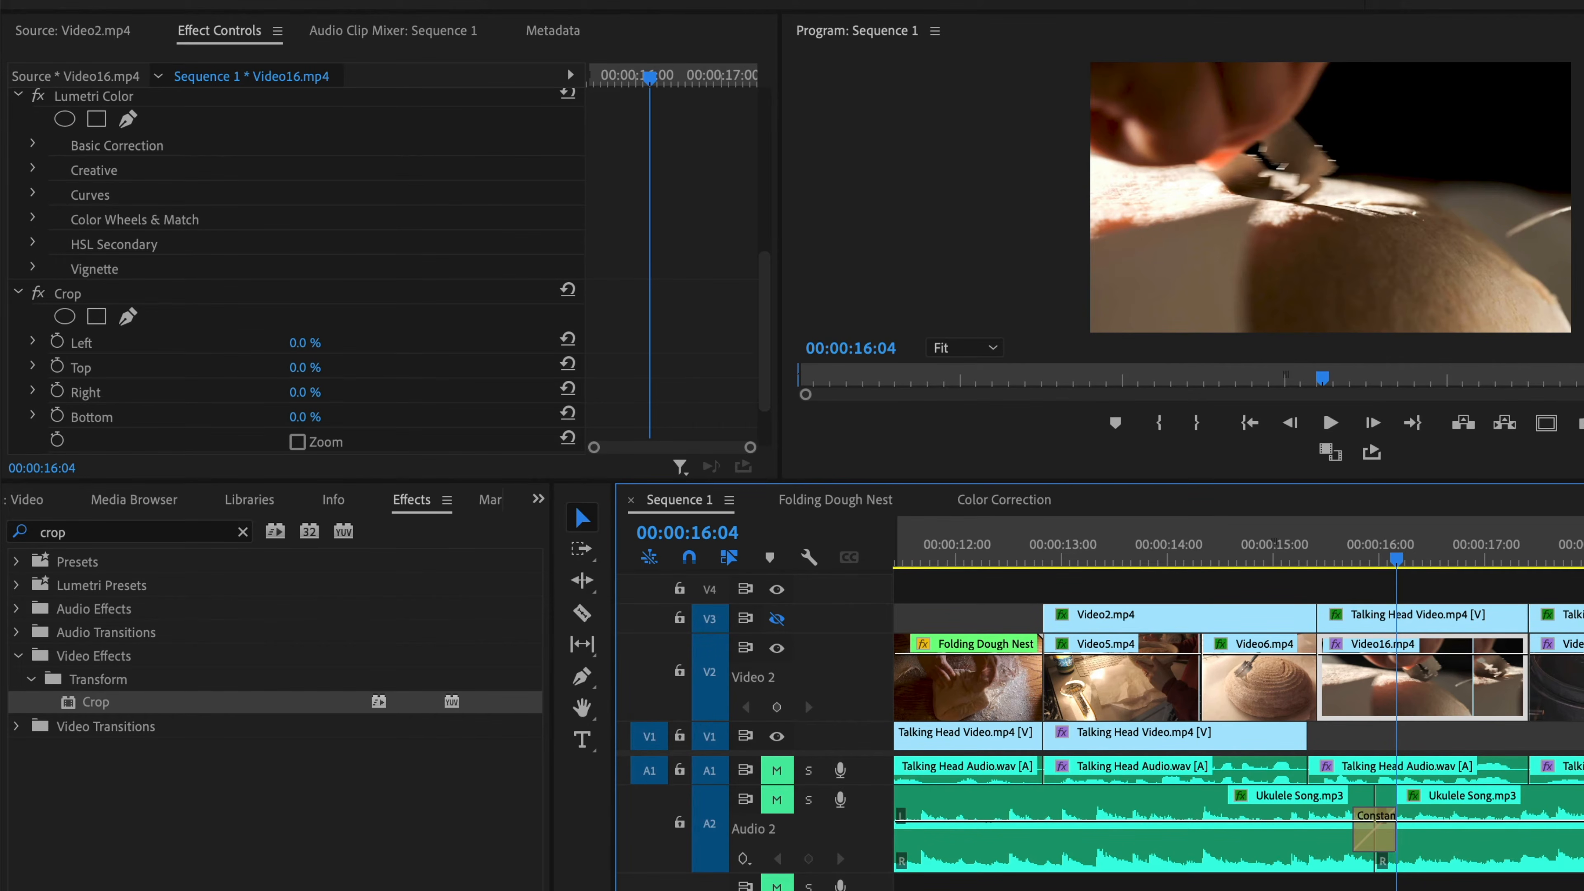
click(315, 392)
key(Return)
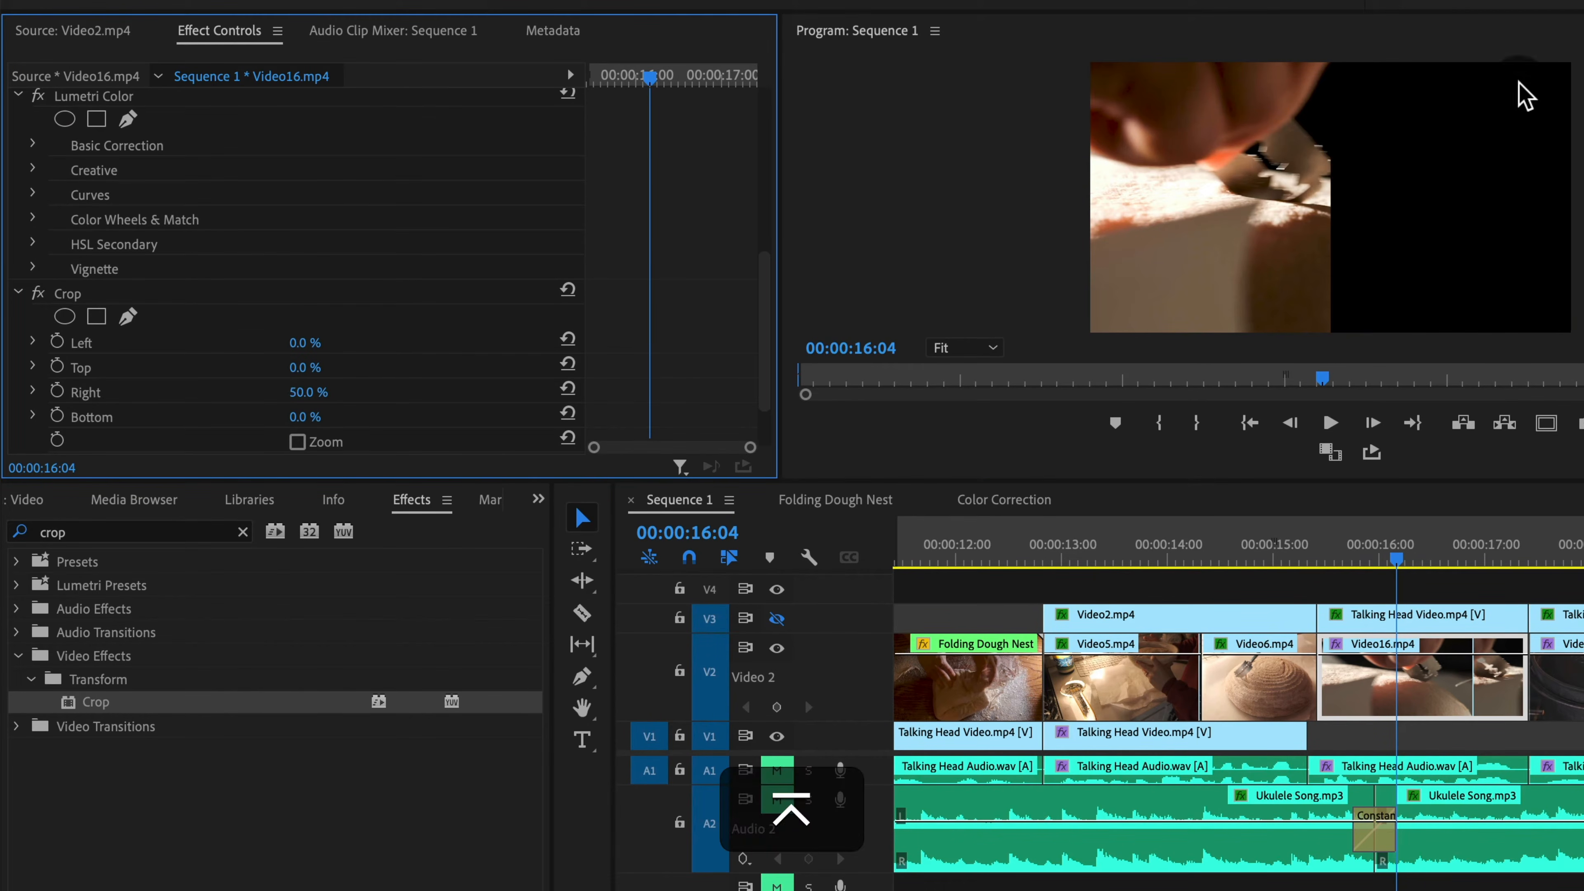
click(1372, 551)
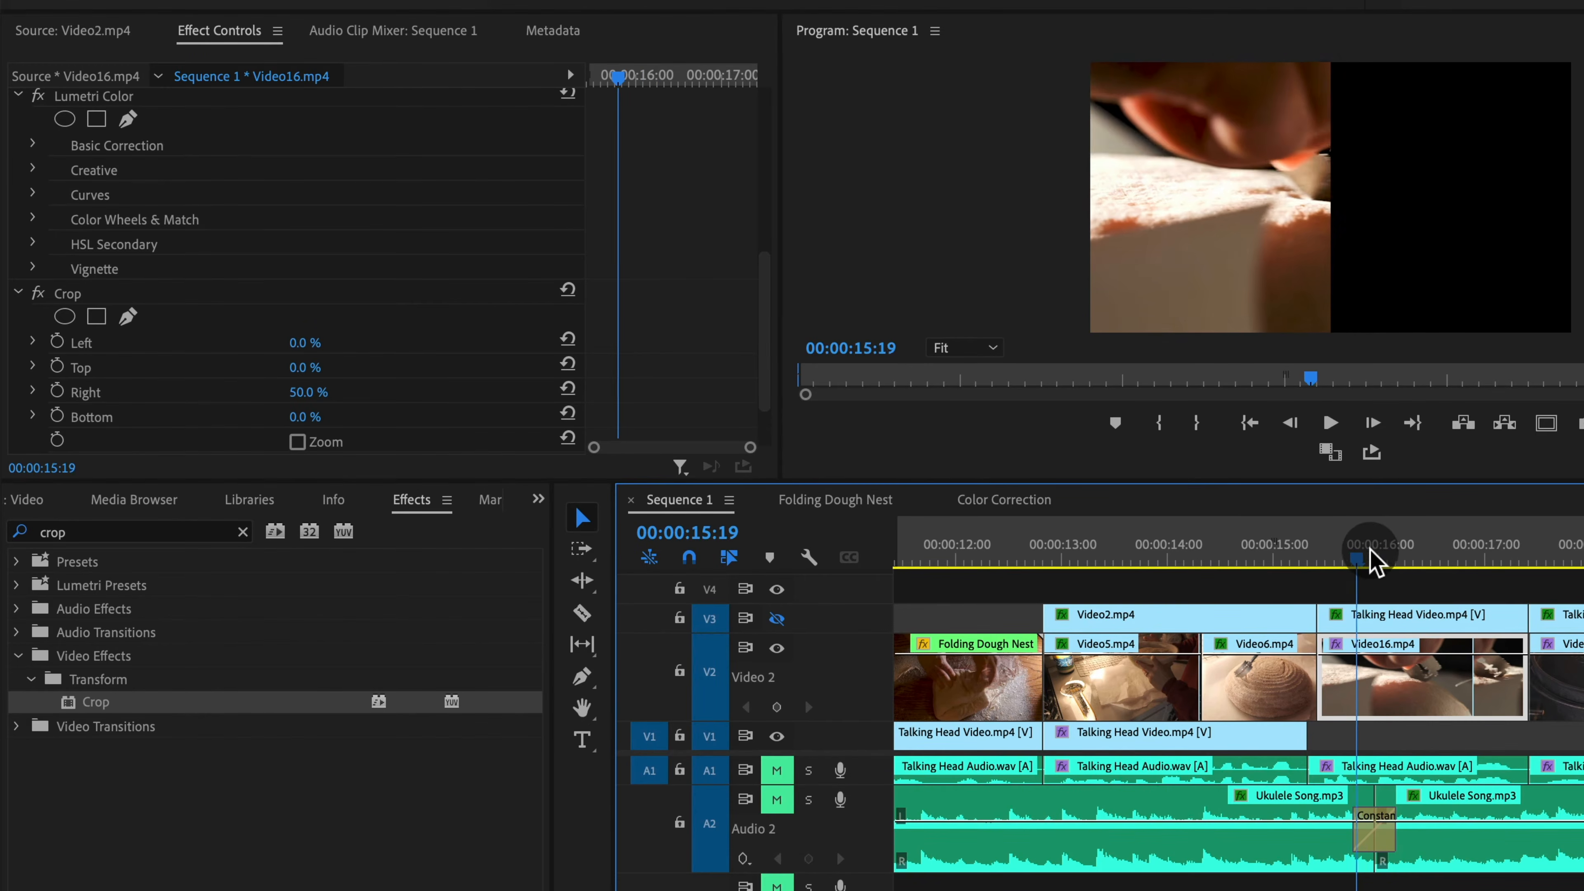
drag(1372, 552, 1403, 567)
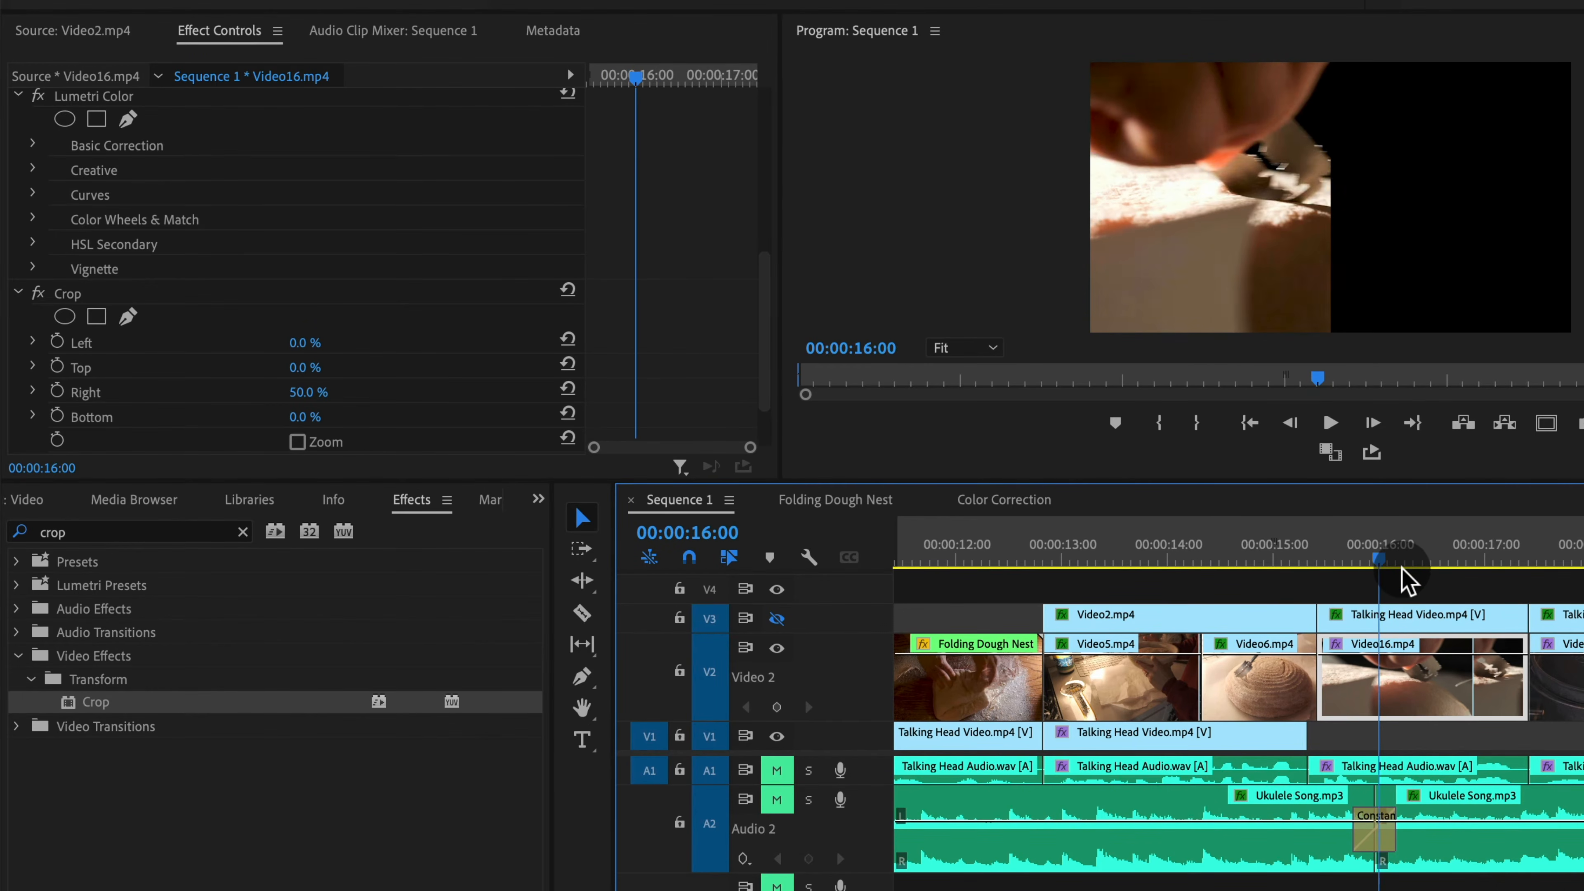
Undo the right-side crop on Video16.mp4 and make track V3 visible again.
key(super+z)
click(1428, 615)
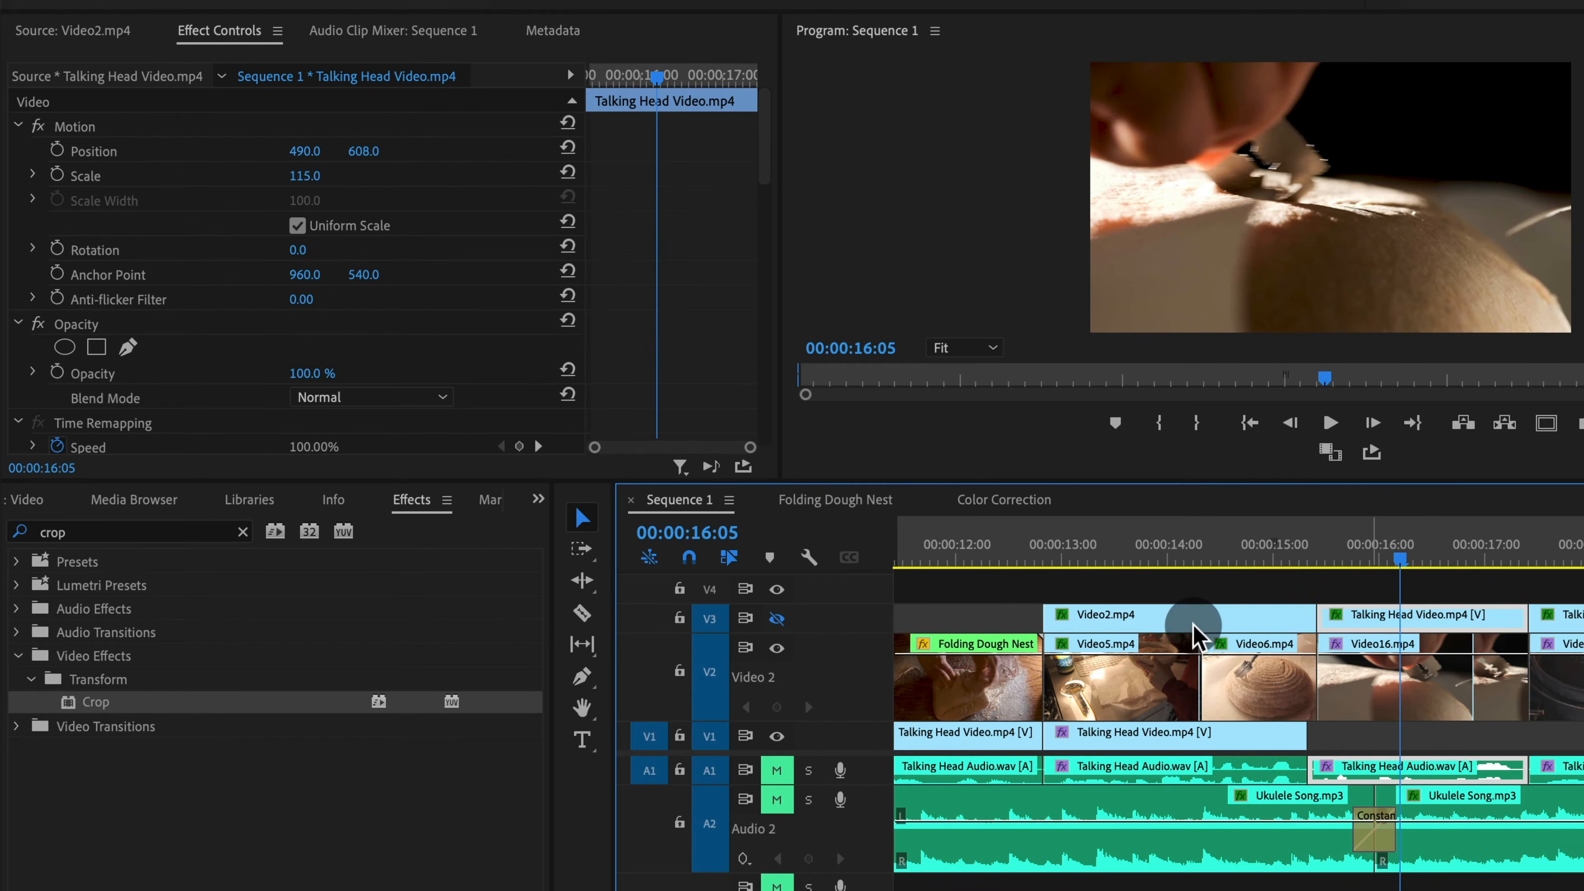
click(776, 617)
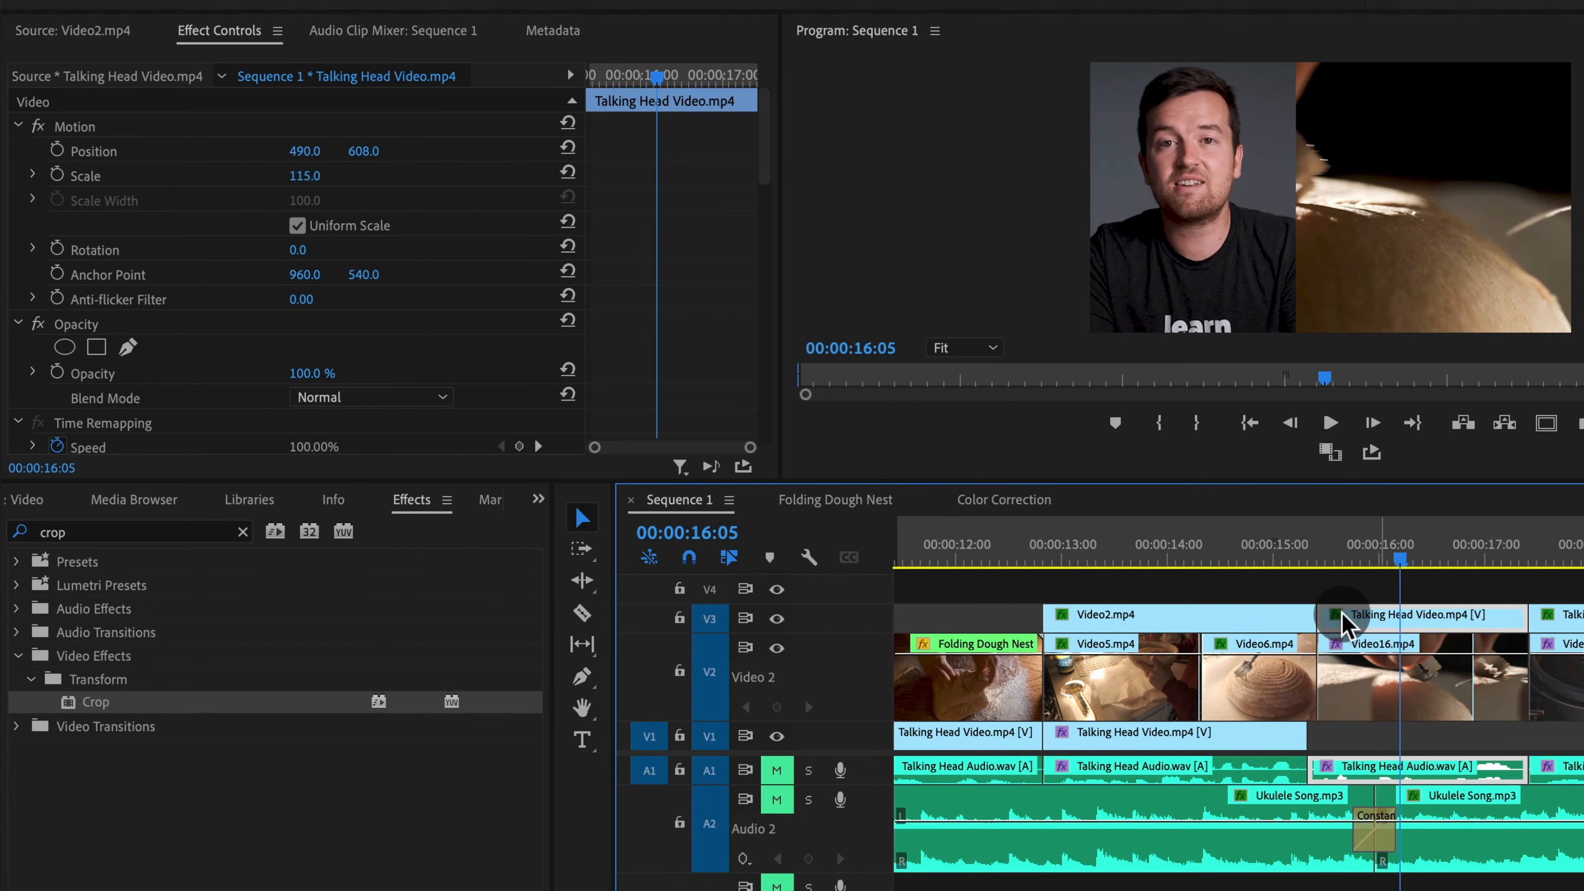
Scale Video16.mp4 on track V2 to 63 and set its position to 1360, 324.
mouse_move(1372, 555)
mouse_down()
mouse_move(1453, 564)
mouse_move(1364, 571)
mouse_up()
click(1395, 703)
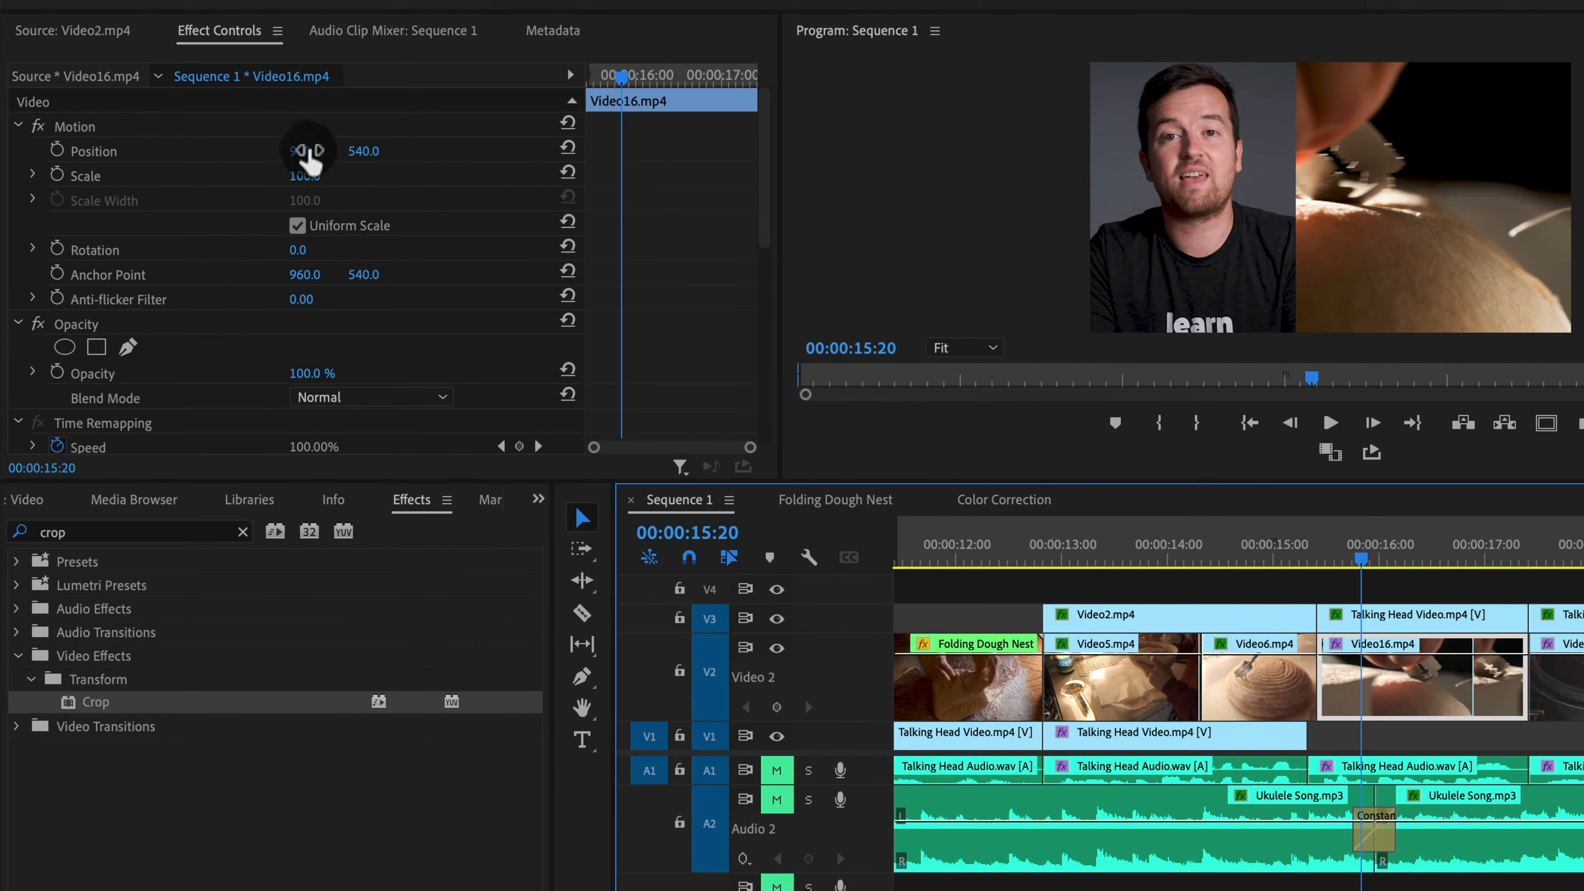
drag(310, 161, 235, 156)
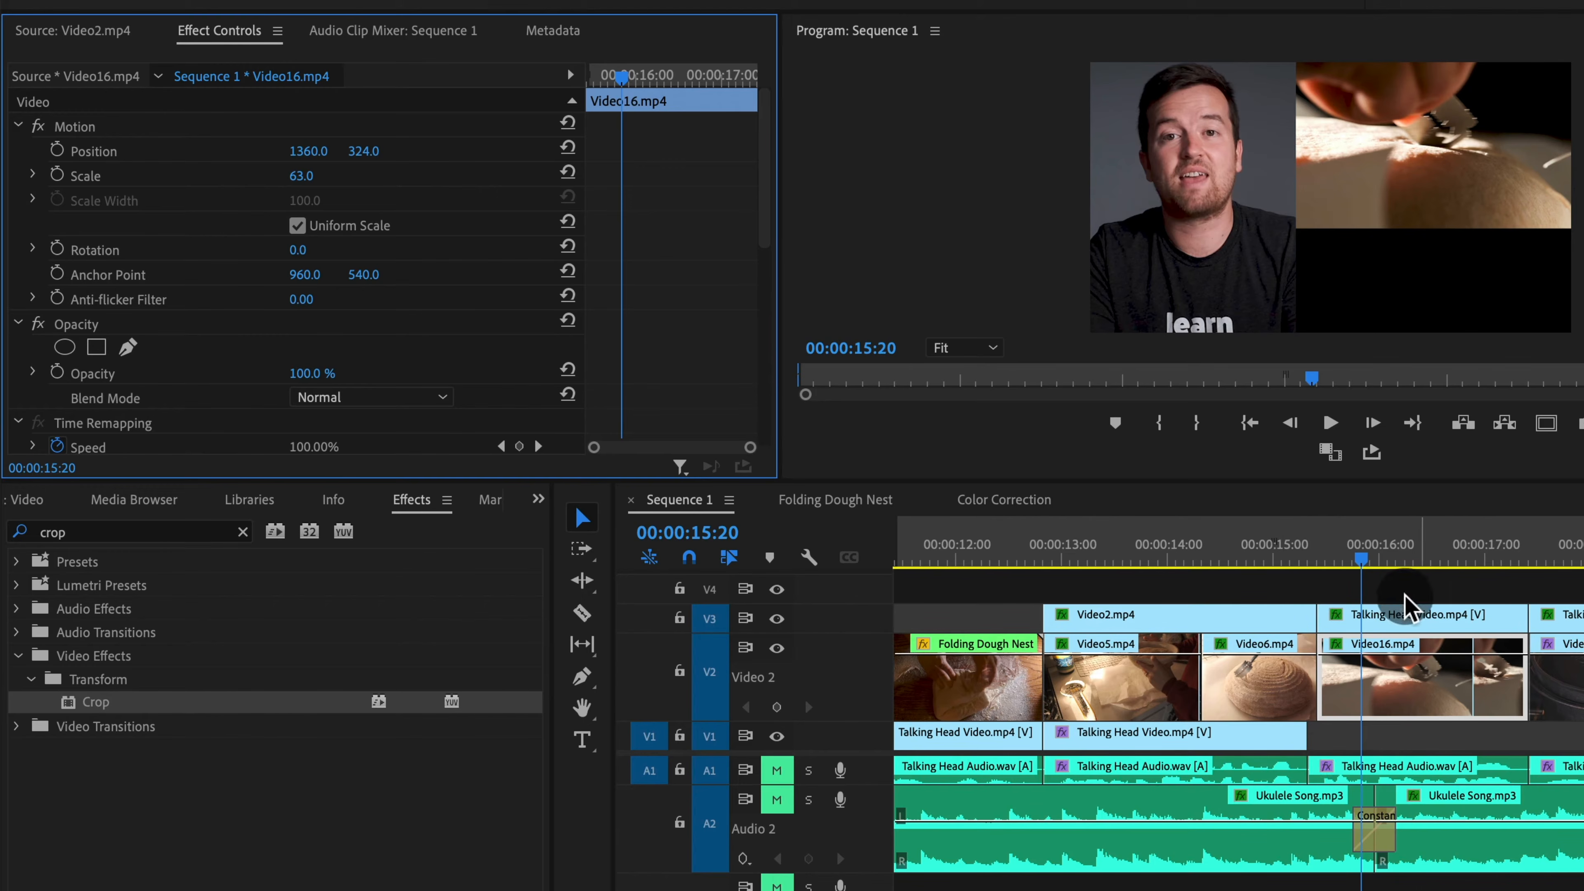
Open Video15.mp4 from the Video bin and mark a source range of about 3 seconds ending at 00:05:29:17.
click(28, 500)
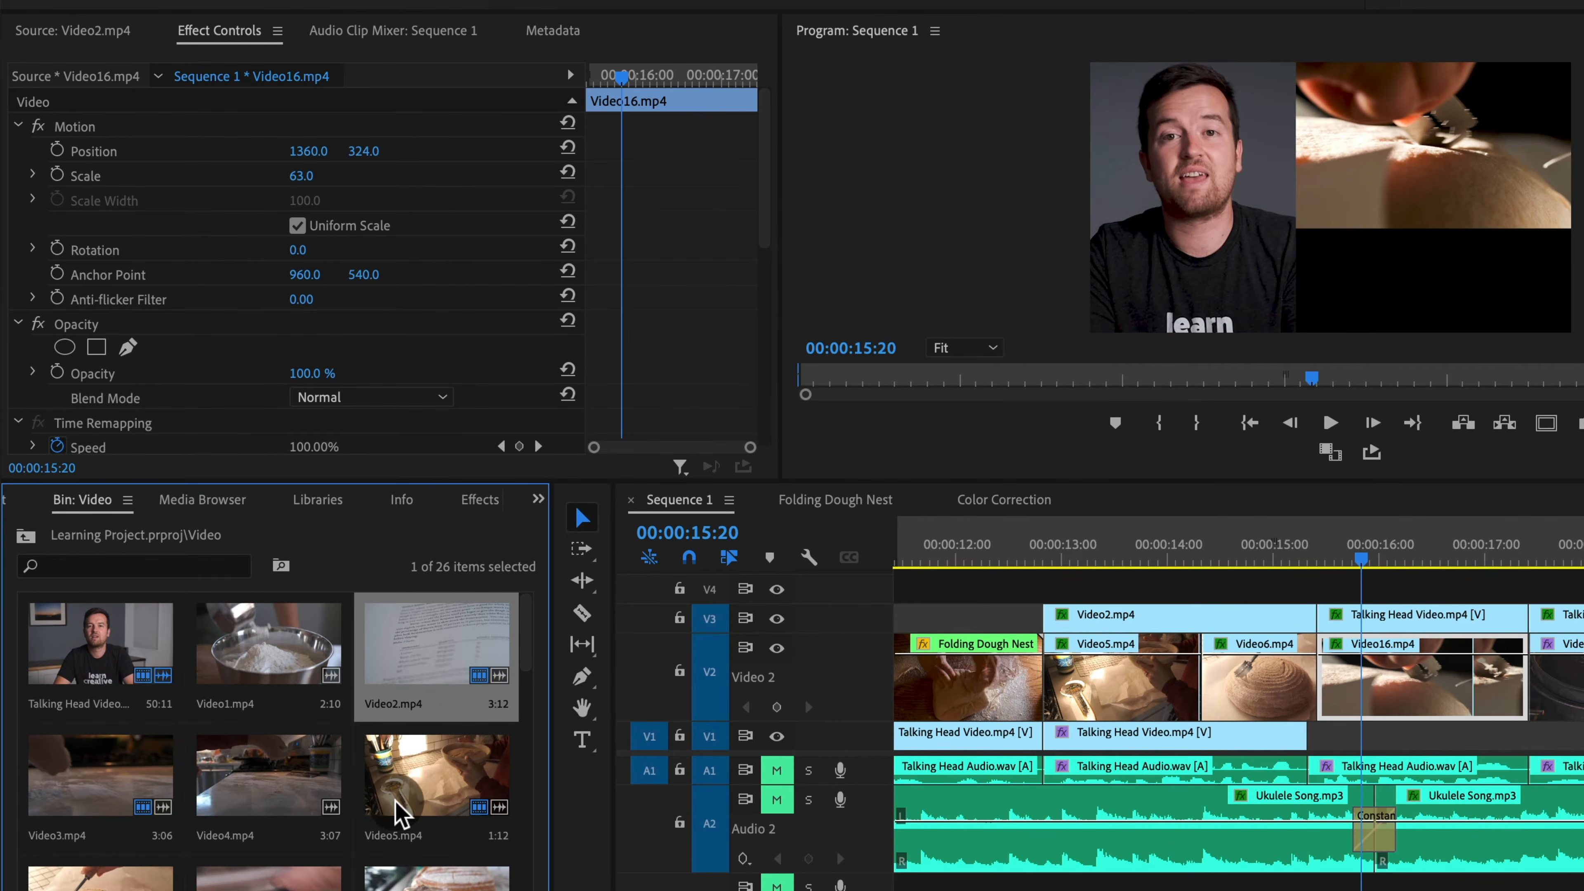
scroll(356, 718, down, 3)
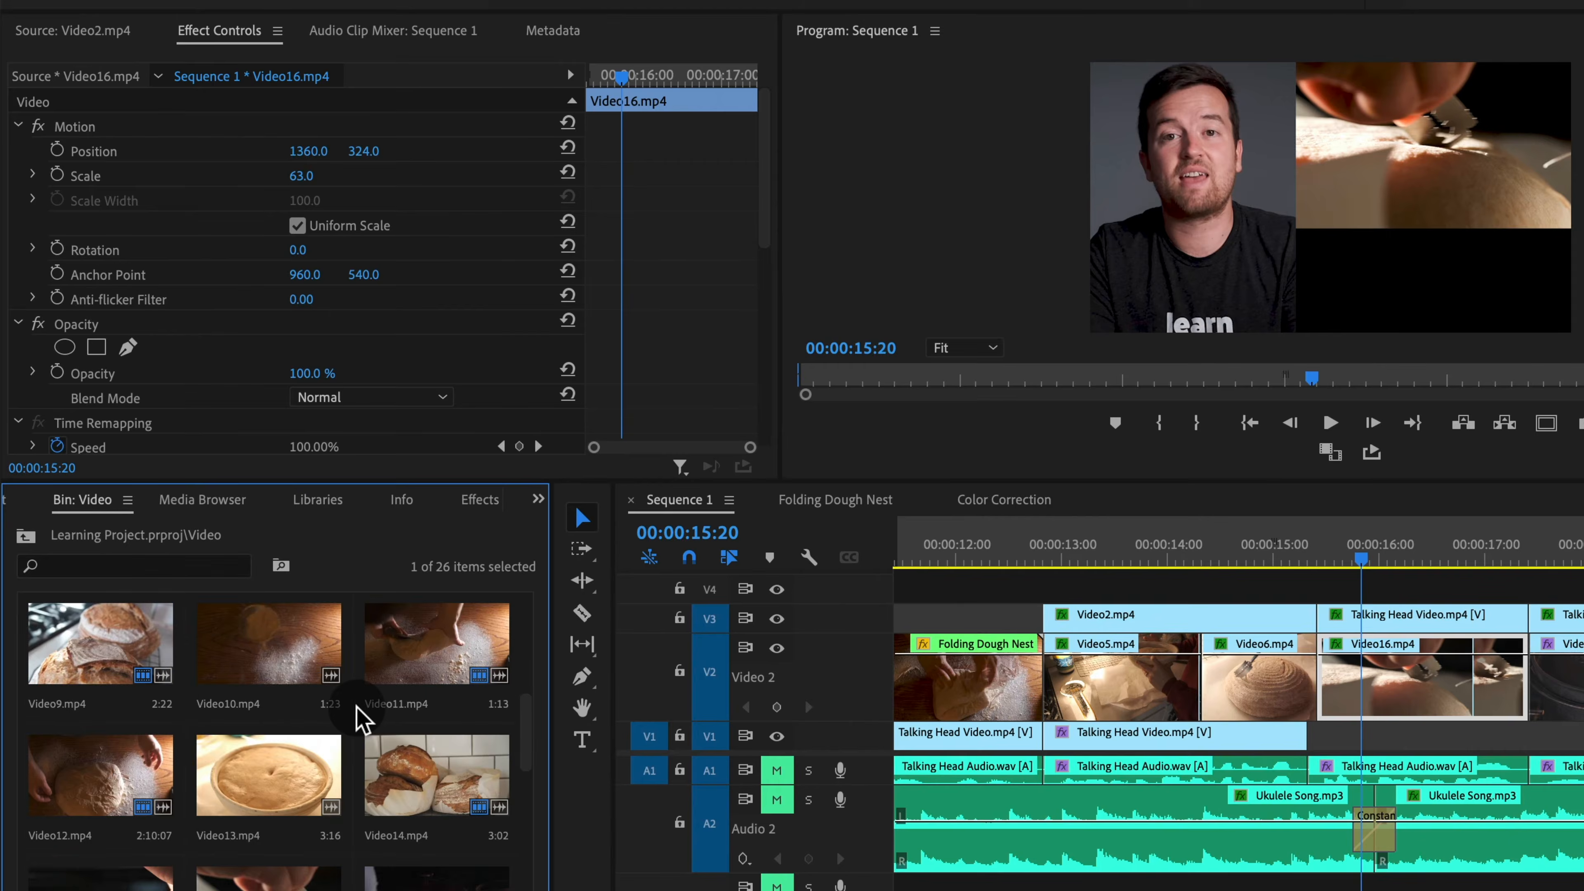
scroll(392, 760, down, 2)
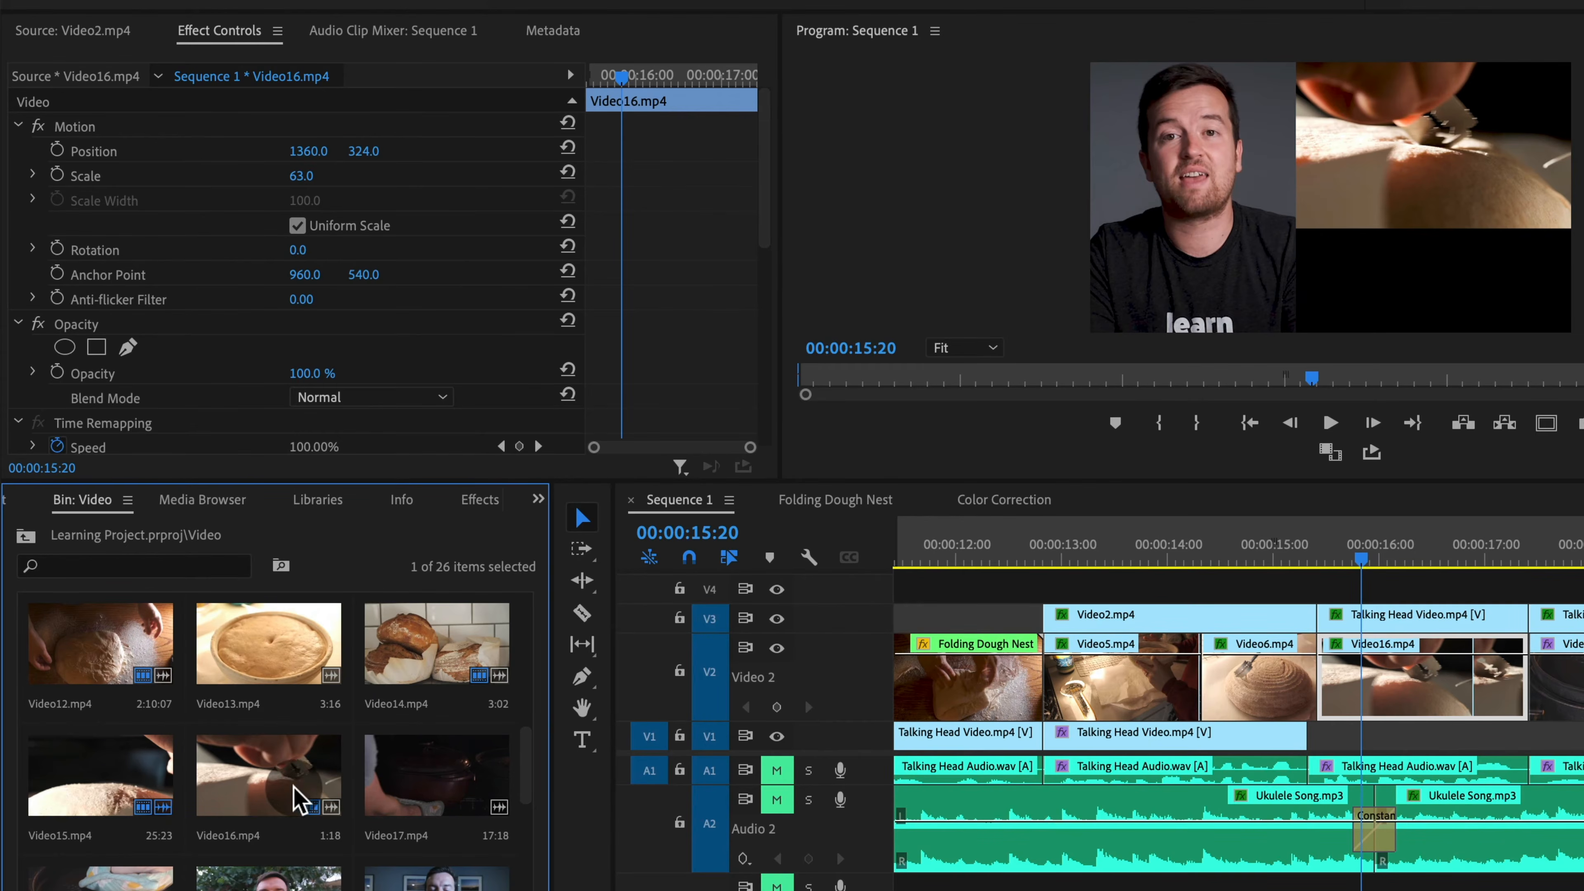
double_click(60, 790)
drag(282, 415, 485, 414)
key(i)
key(o)
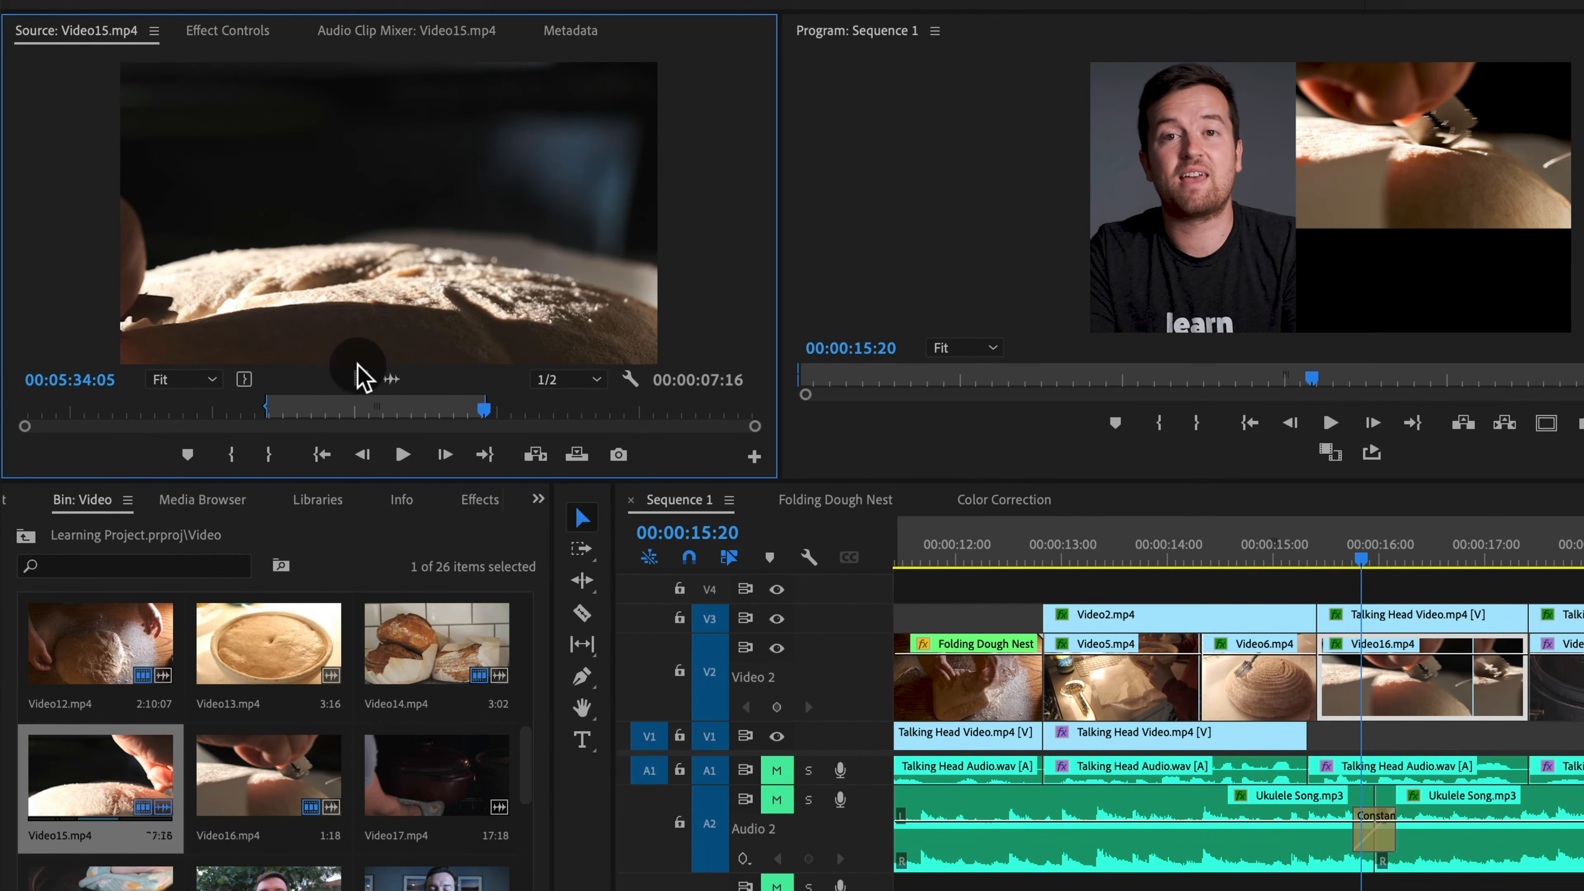
drag(361, 377, 415, 268)
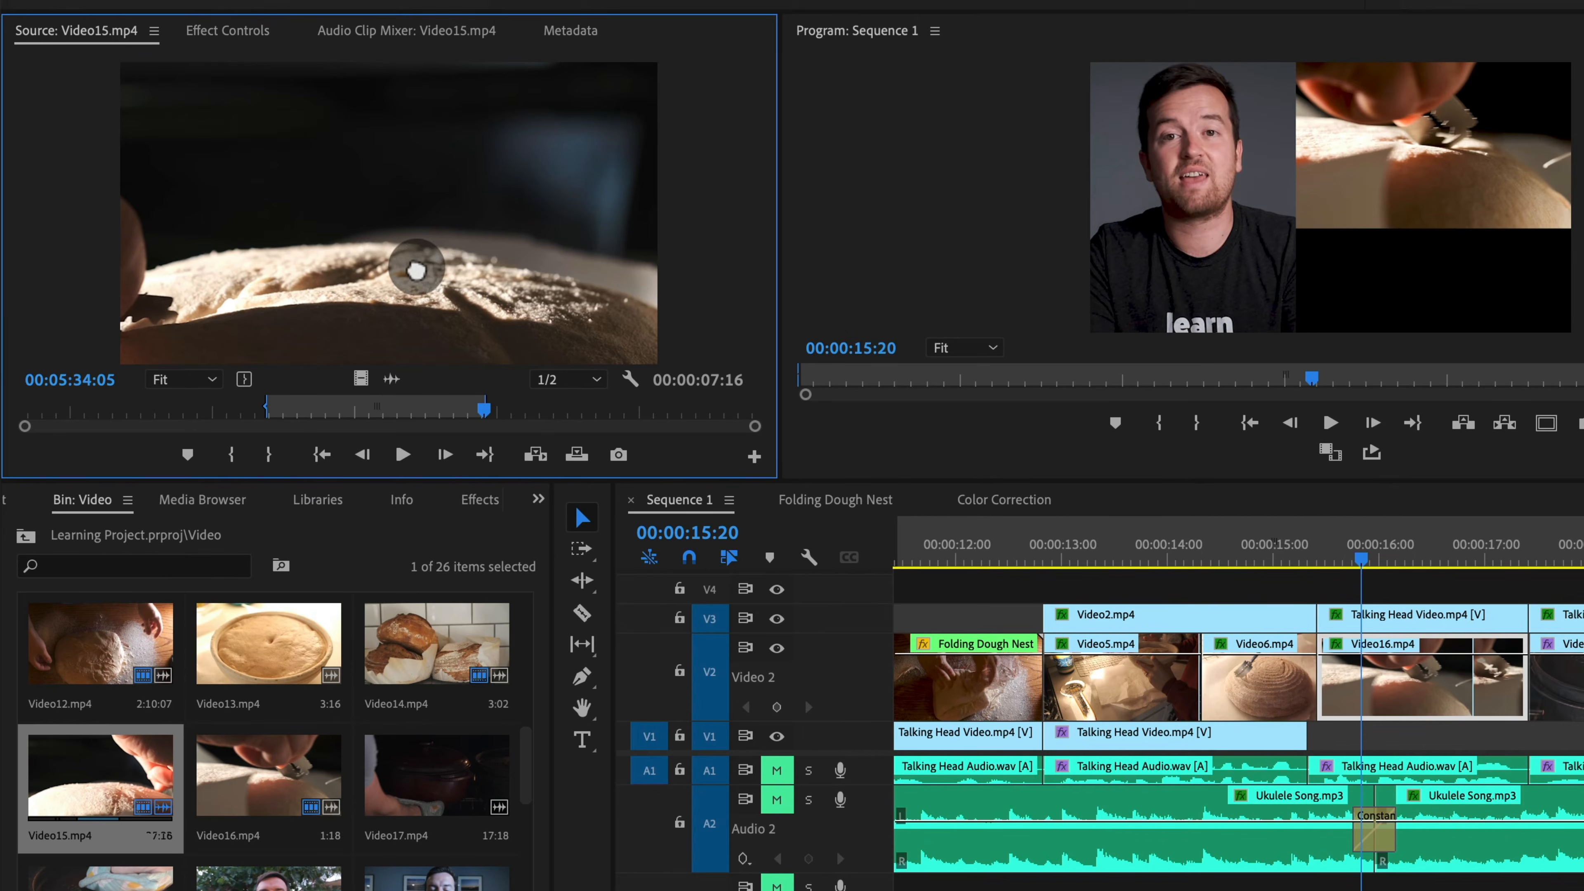
drag(403, 410, 383, 410)
key(o)
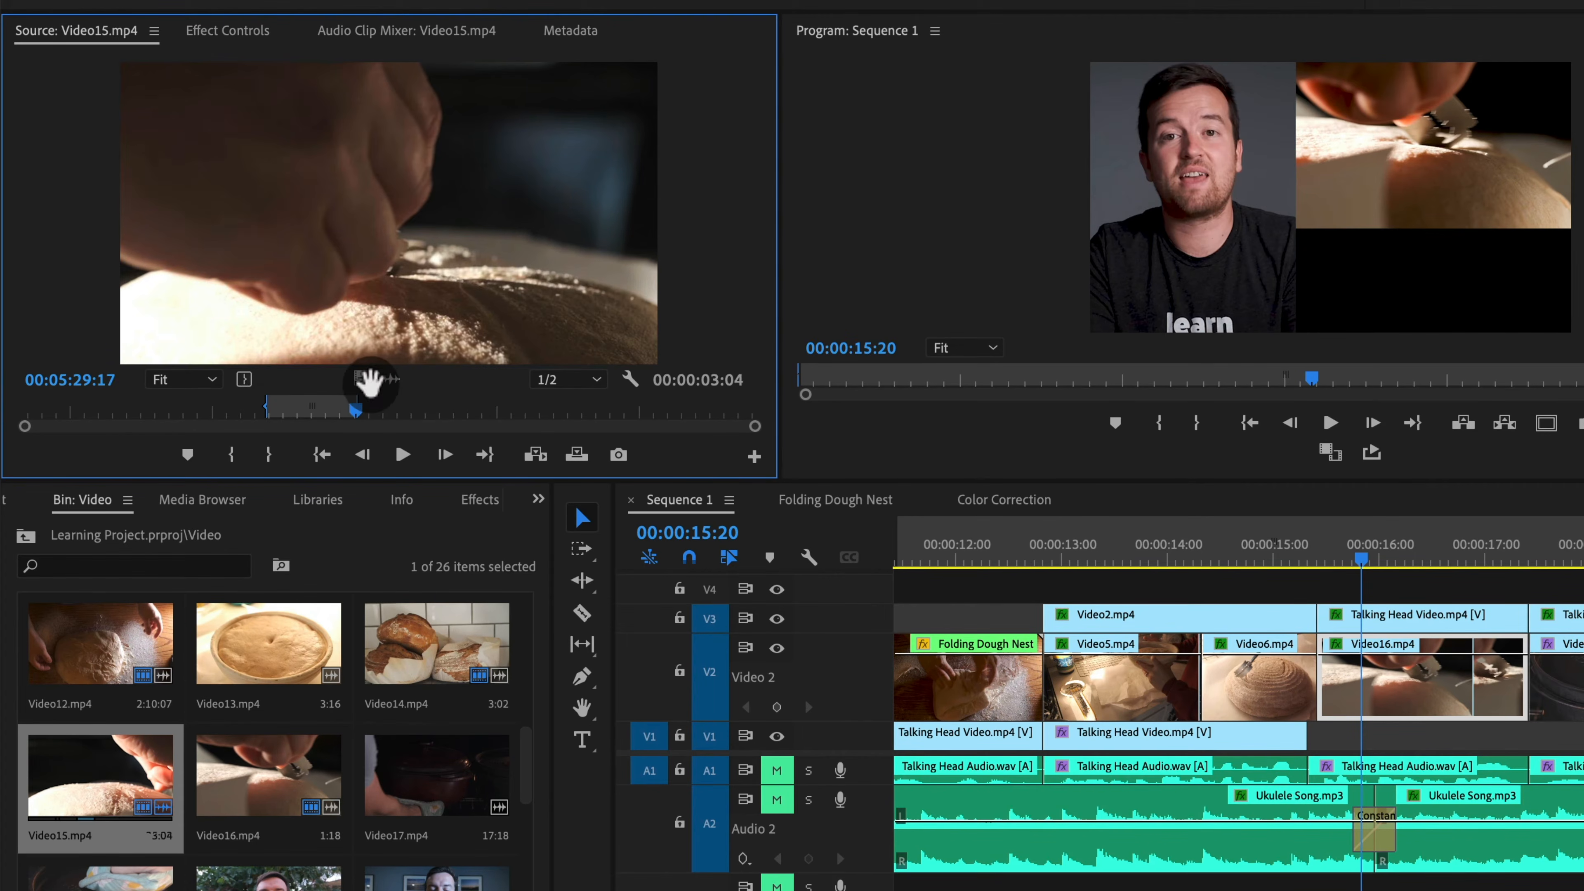
Place the marked Video15.mp4 range on track V1 beneath Video16.mp4 and trim its end to match the clips above.
drag(371, 361, 1316, 755)
drag(1372, 552, 1460, 593)
drag(1582, 742, 1515, 740)
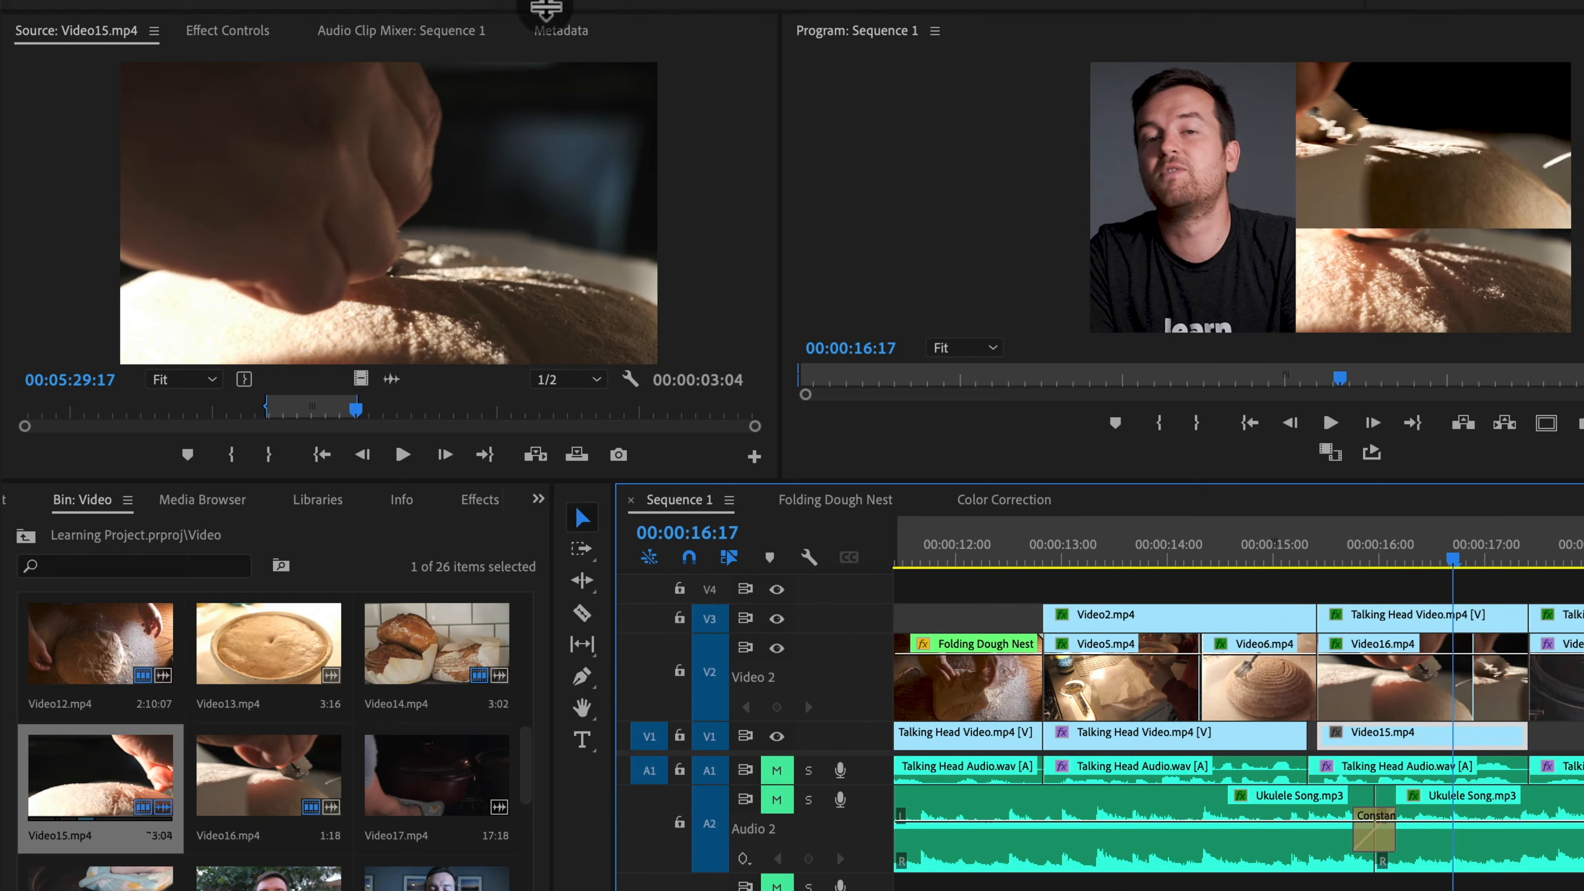
Set the position of Video15.mp4 to 1355, 802 and its scale to 60.
click(230, 30)
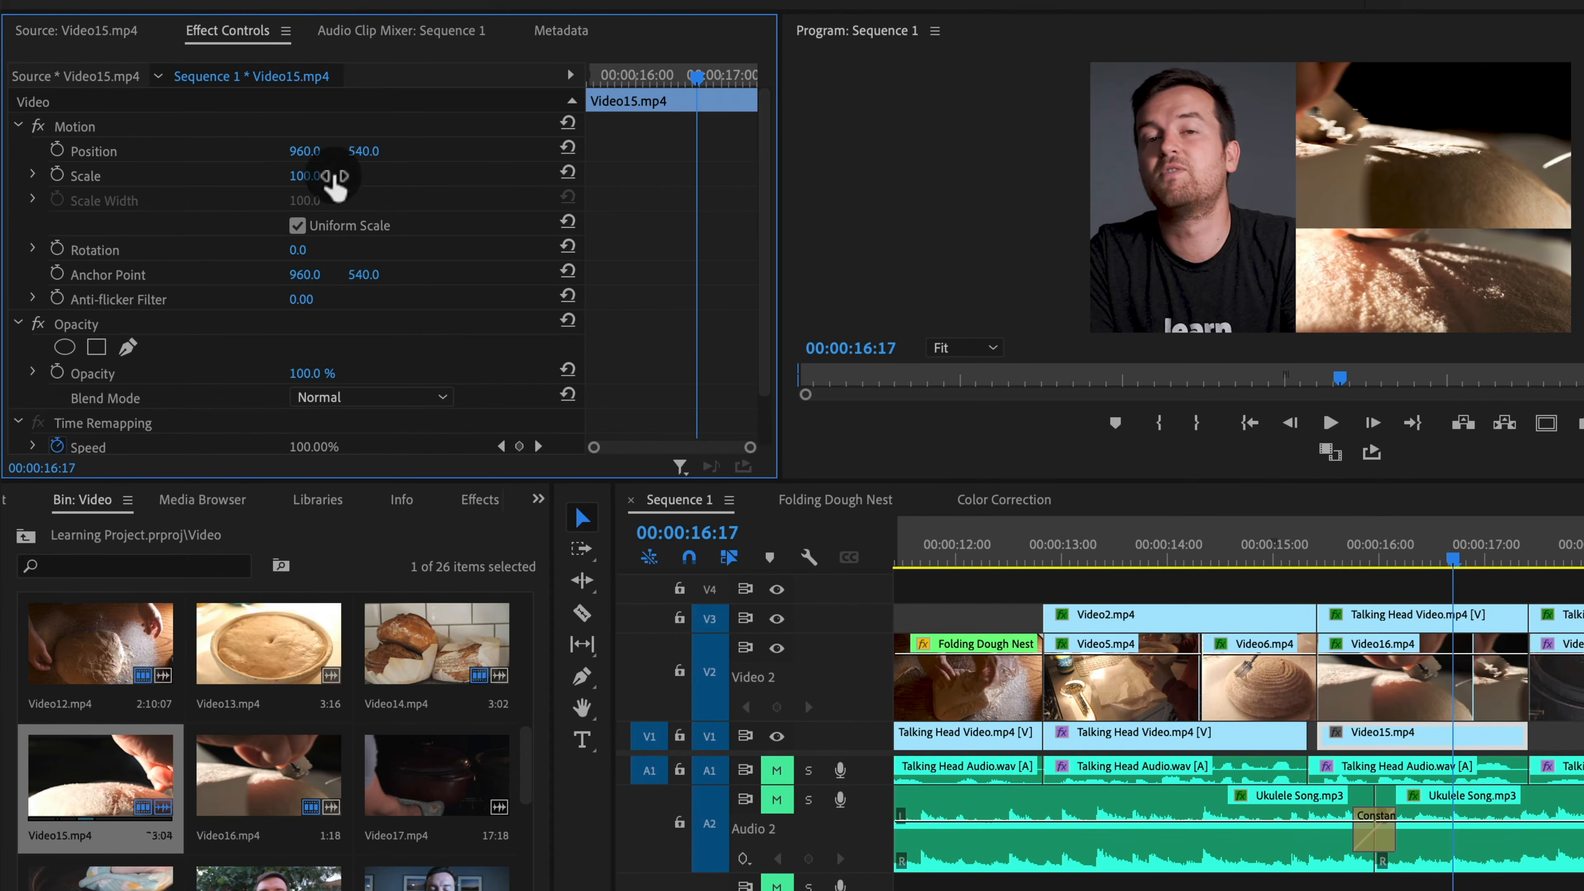
drag(336, 181, 479, 151)
drag(369, 156, 532, 156)
drag(301, 175, 381, 151)
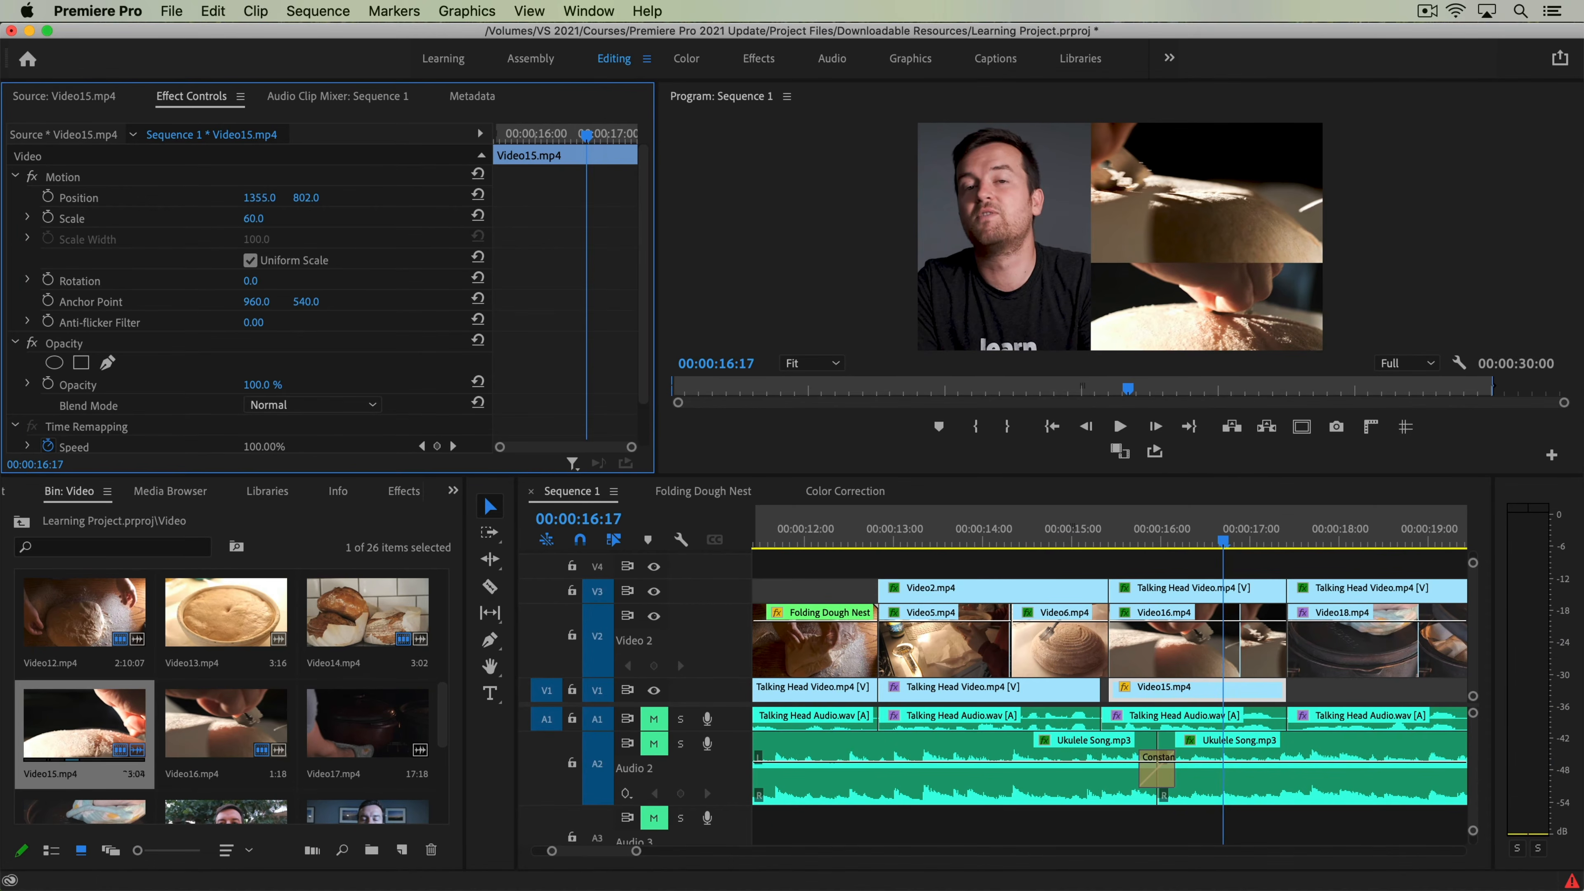
Move the stacked talking head, Video16.mp4 and Video15.mp4 clips up one track each, leaving V1 empty beneath them.
click(1150, 587)
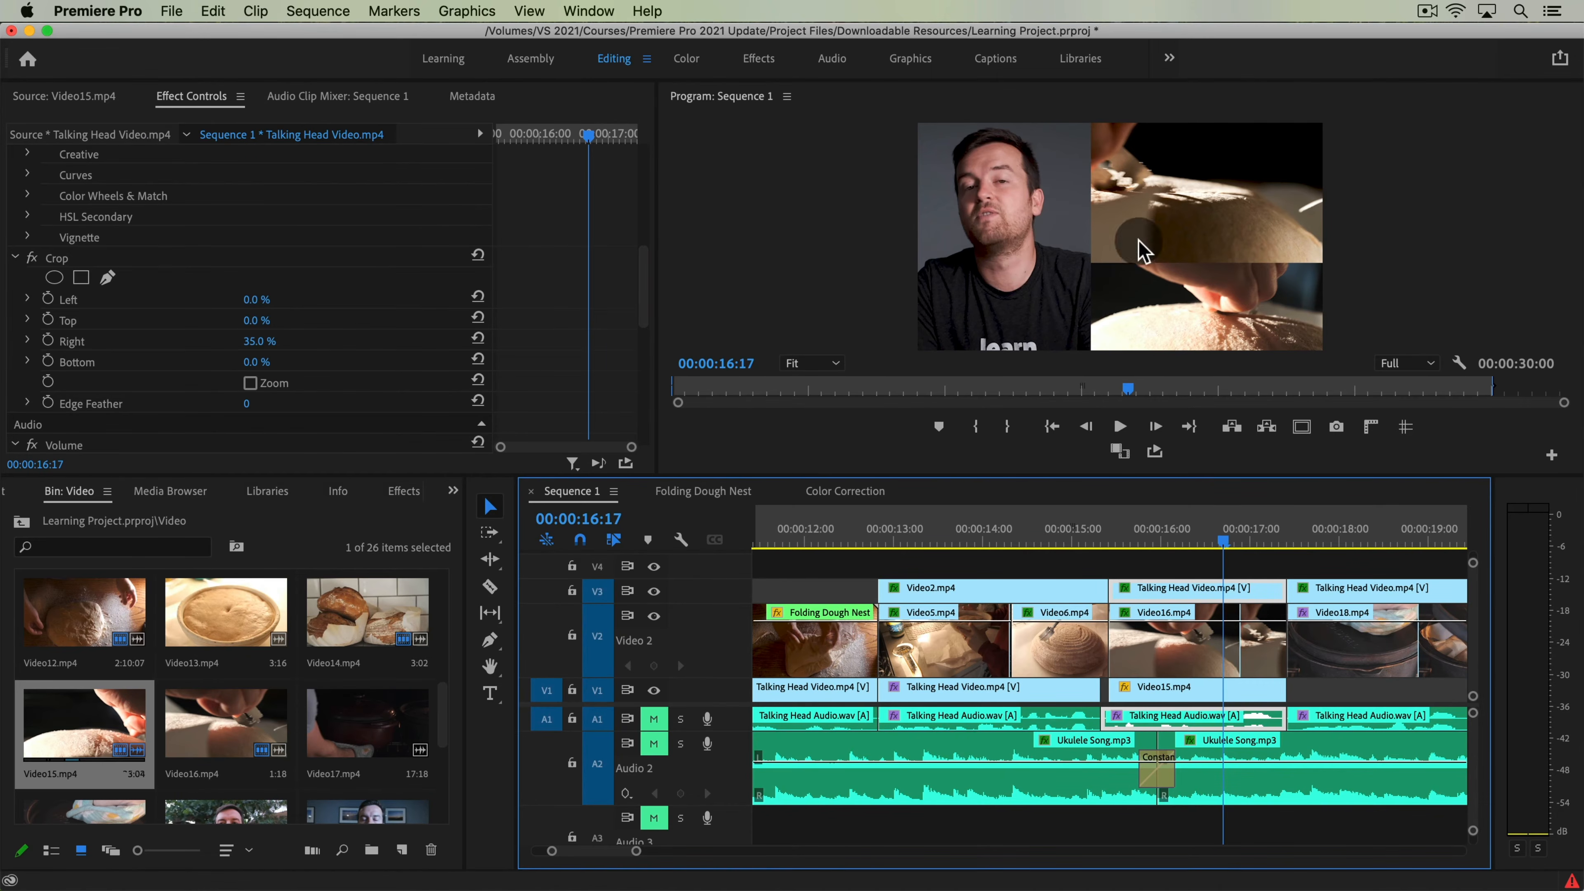
click(1153, 560)
drag(1145, 533, 1156, 532)
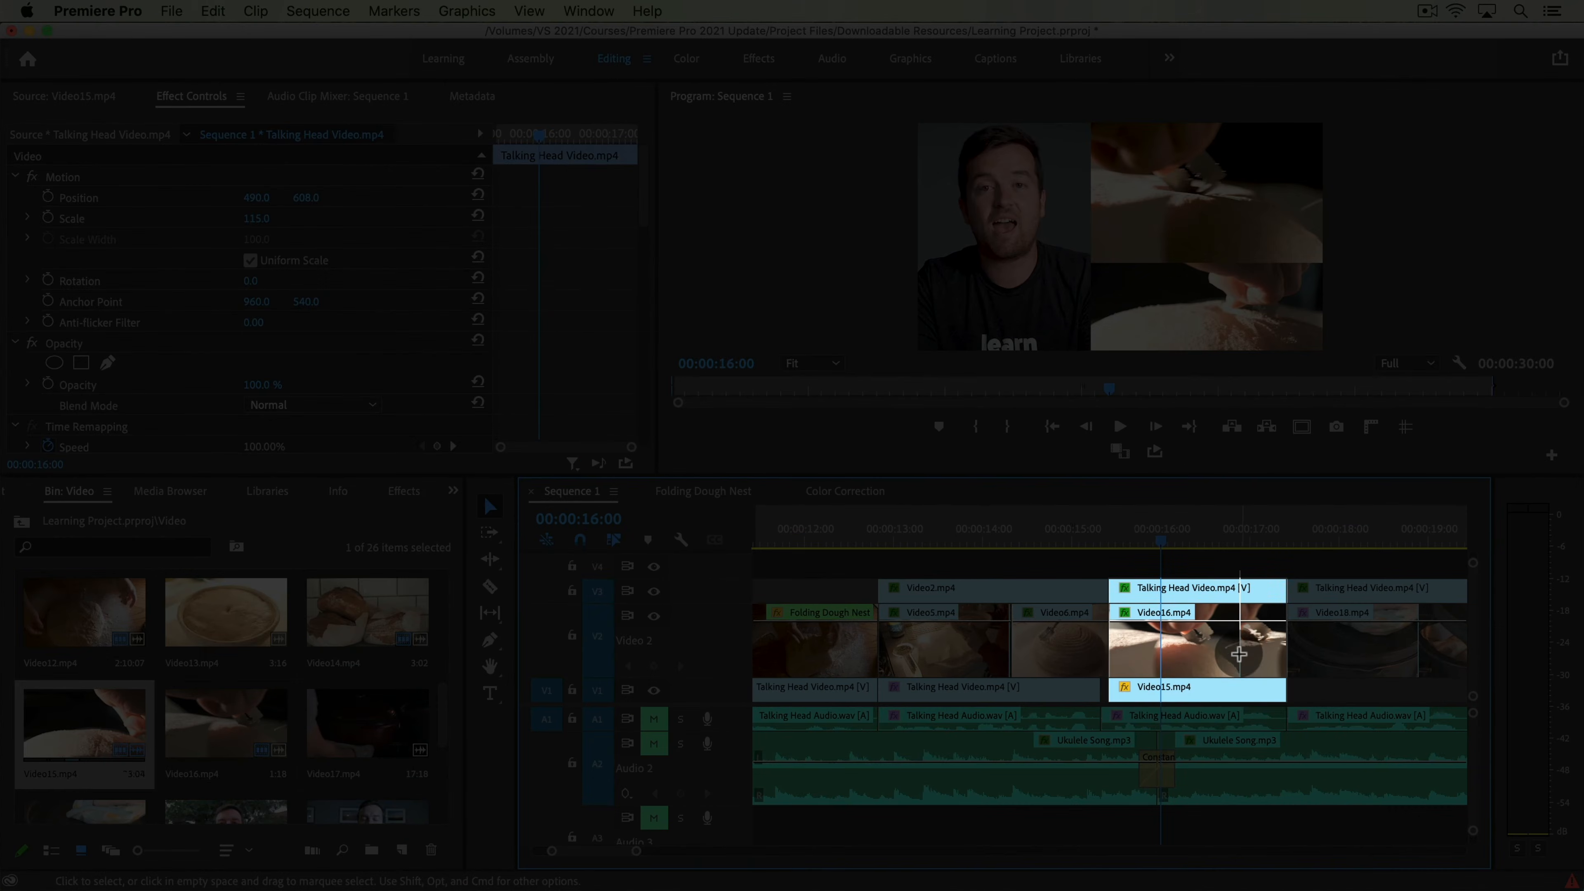
mouse_move(1239, 573)
mouse_down()
mouse_move(1238, 695)
mouse_move(1240, 590)
mouse_up()
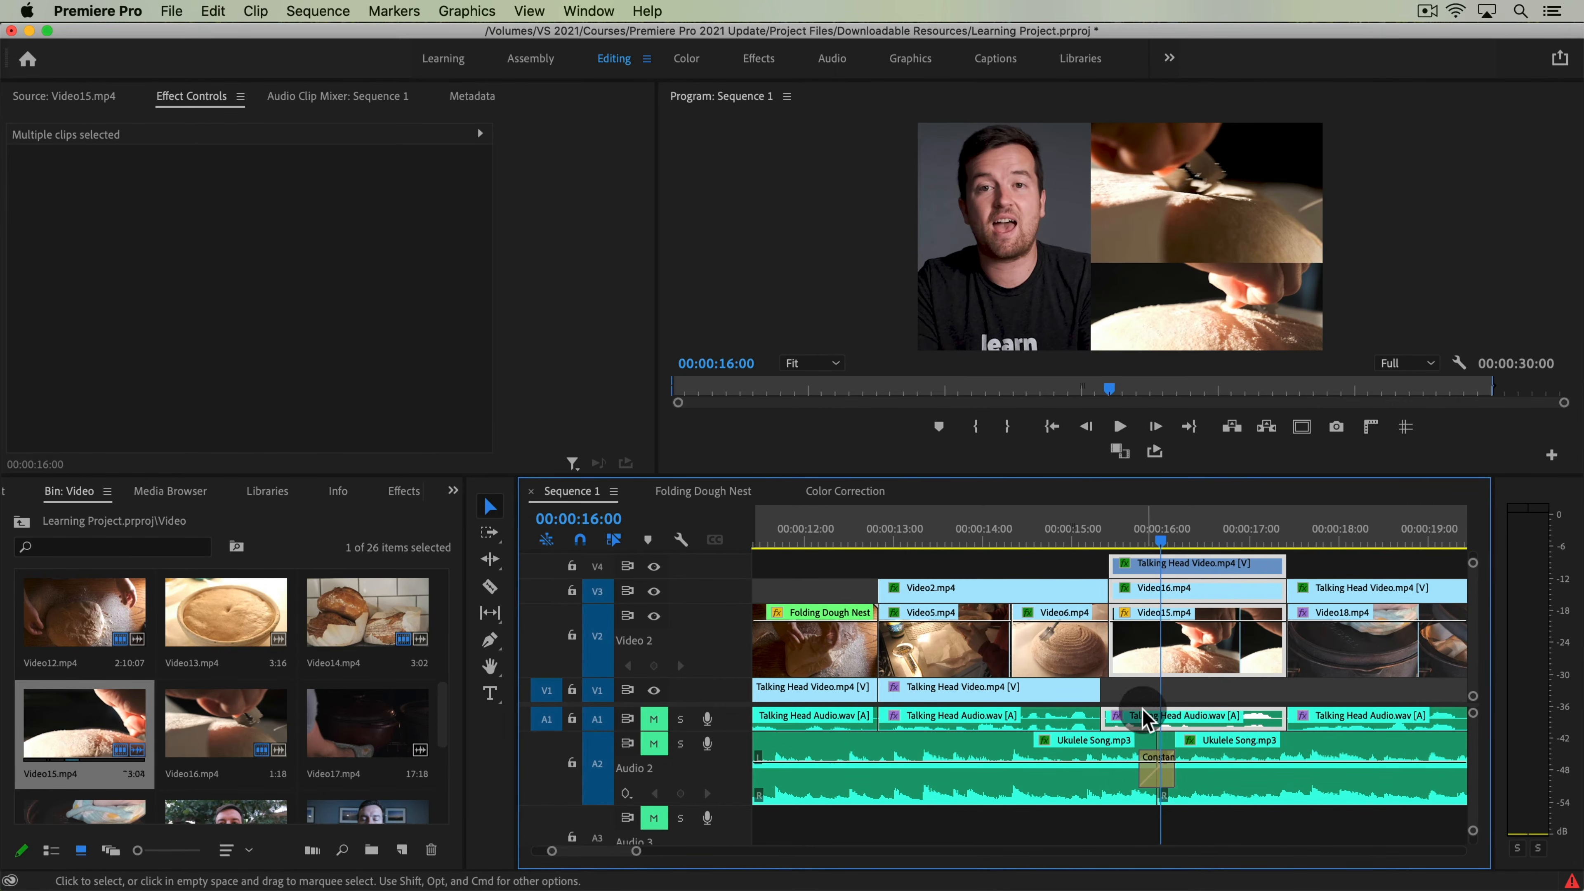
Create a white 1920 × 1080 color matte at 23.976 fps in the Learning Project and name it White Matte.
click(9, 491)
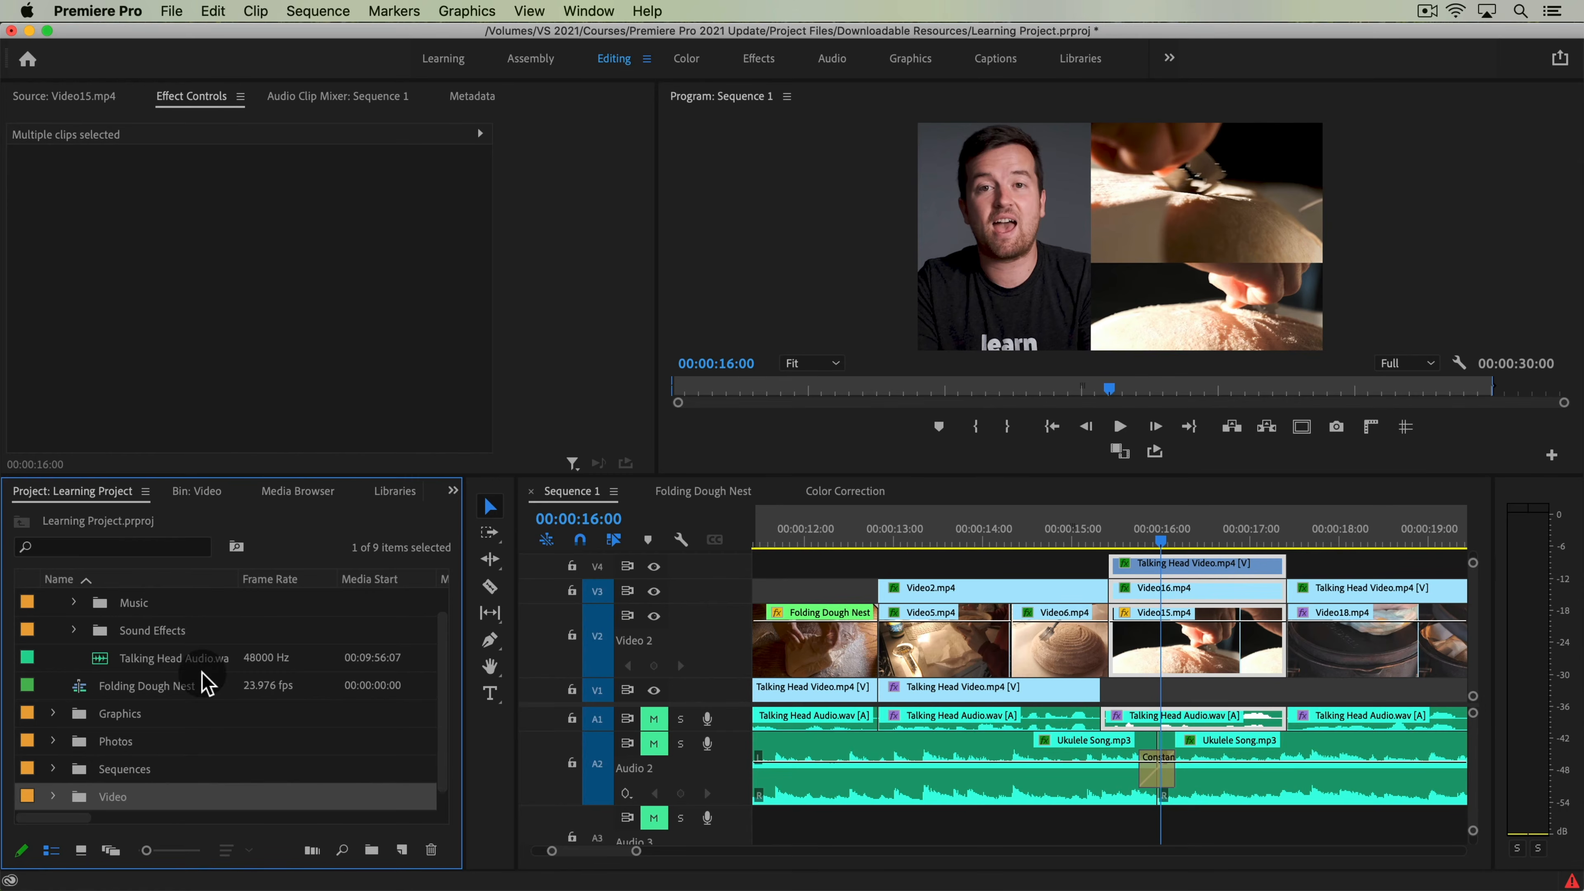
click(402, 850)
click(430, 802)
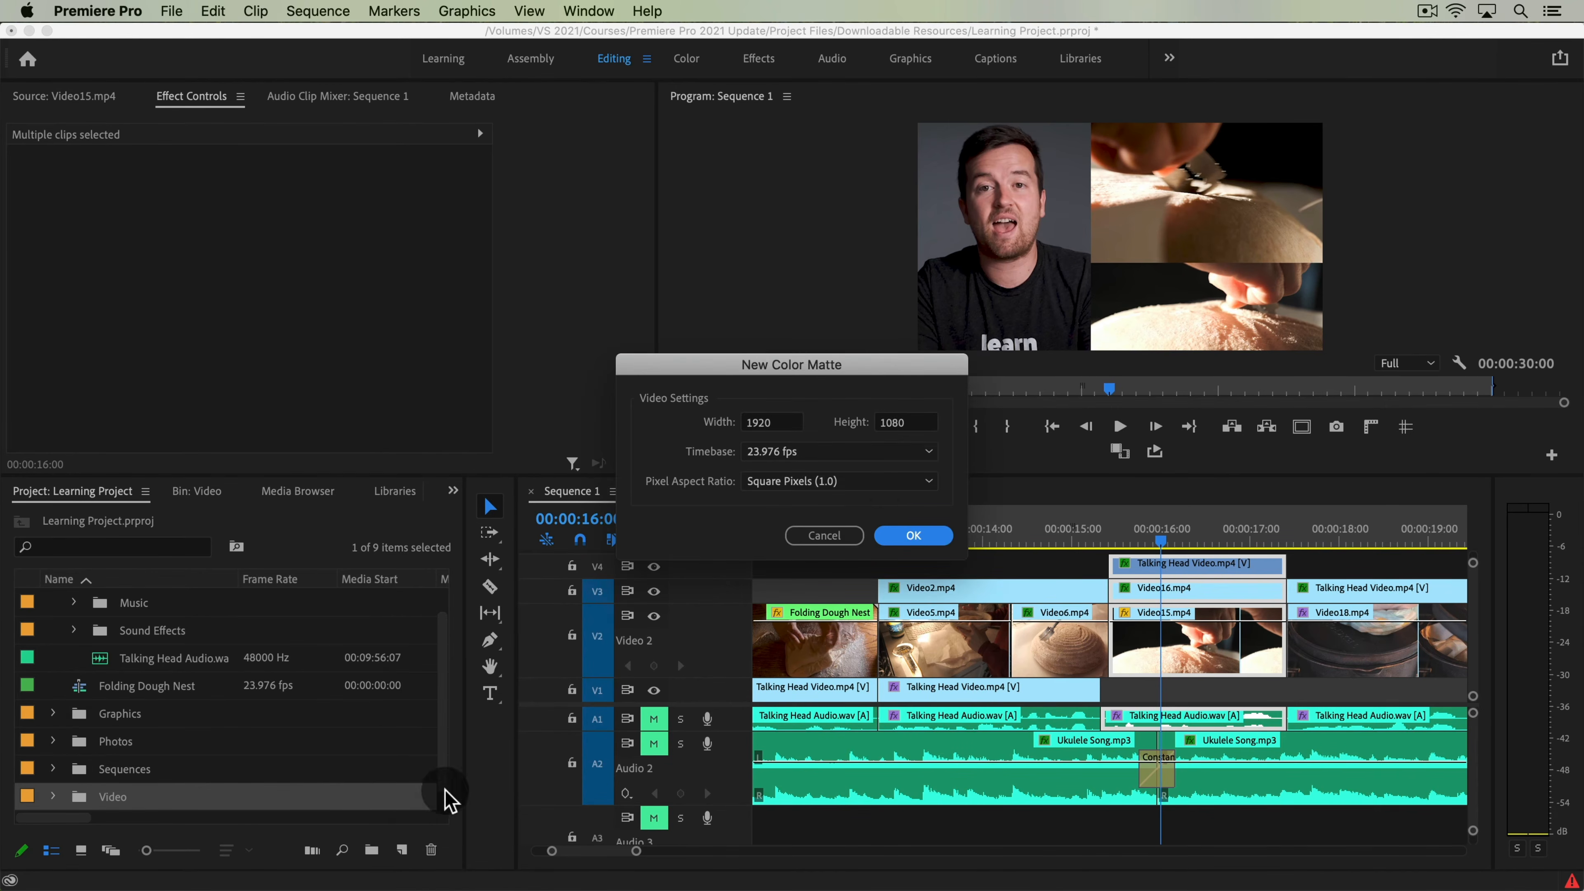
click(912, 536)
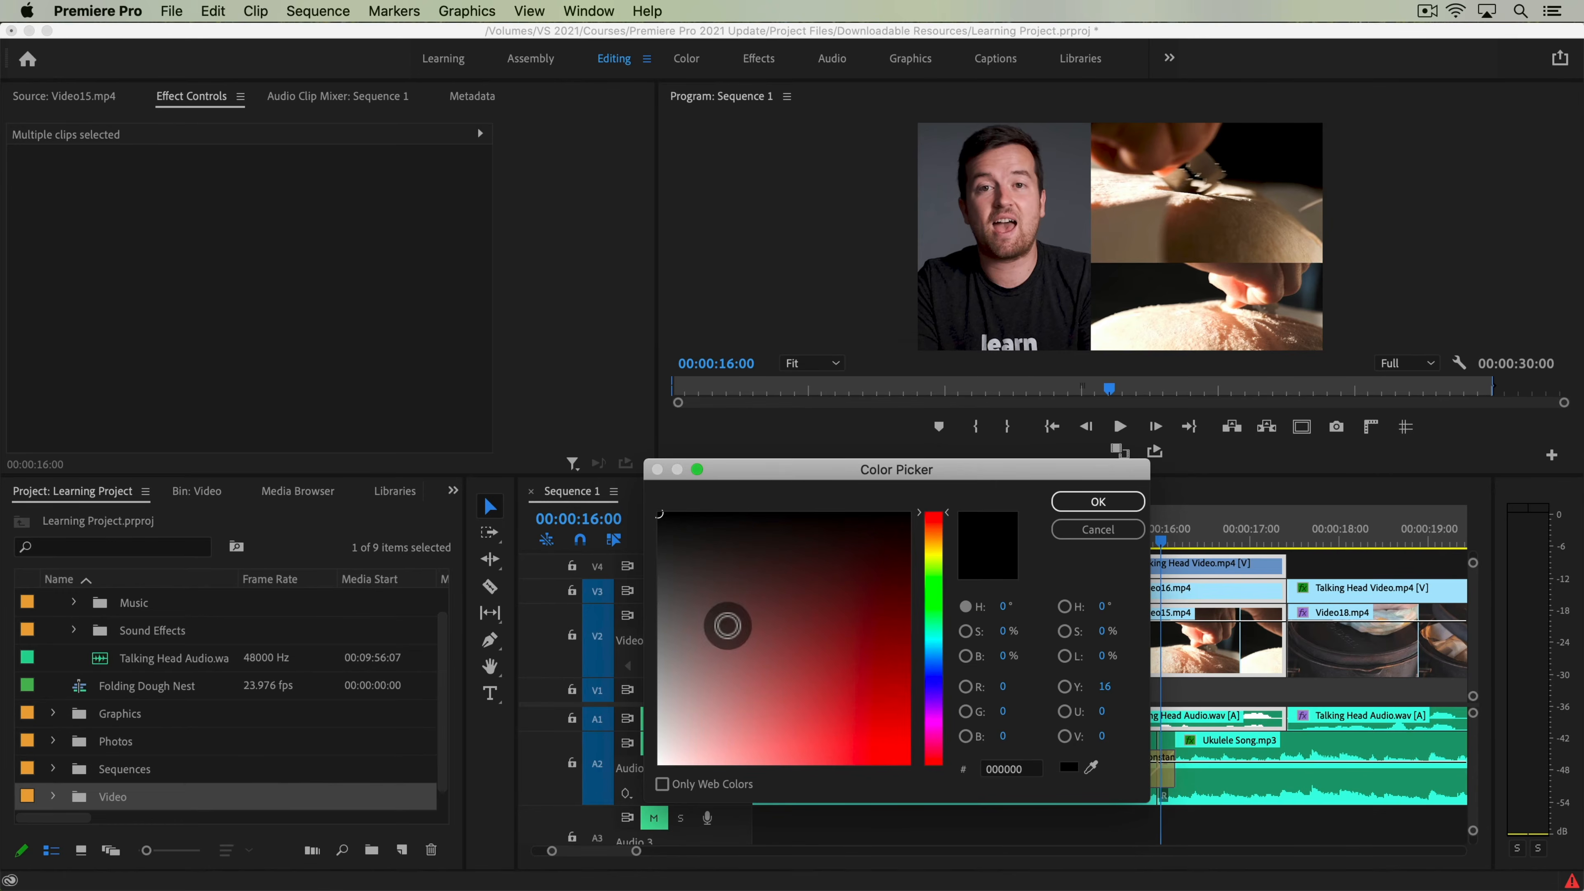
drag(727, 627, 601, 821)
click(1116, 503)
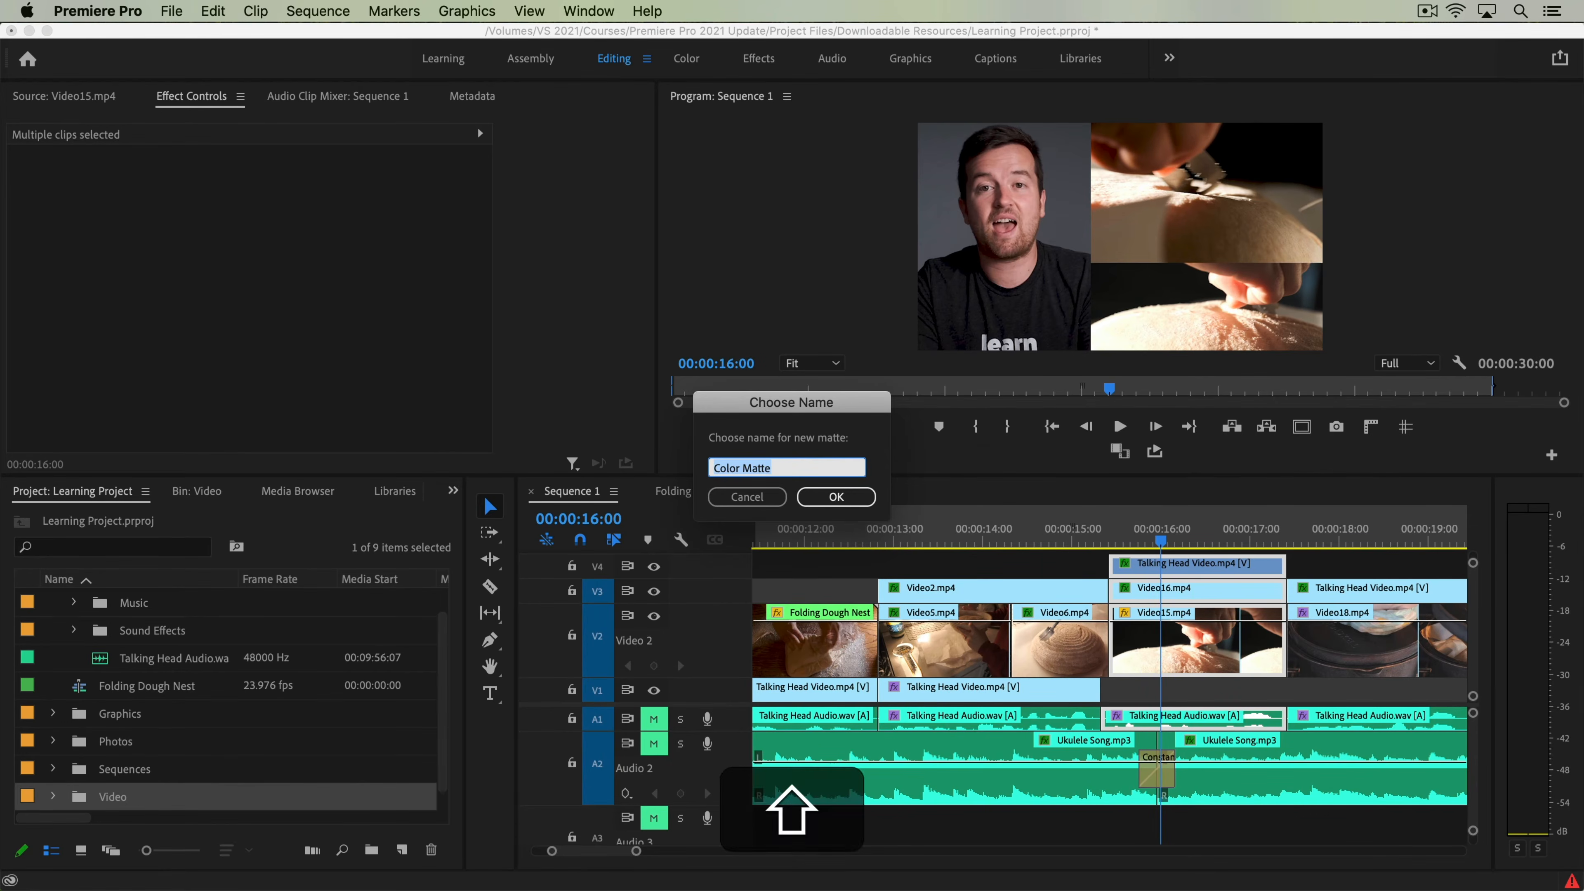
text(White Ma)
key(Return)
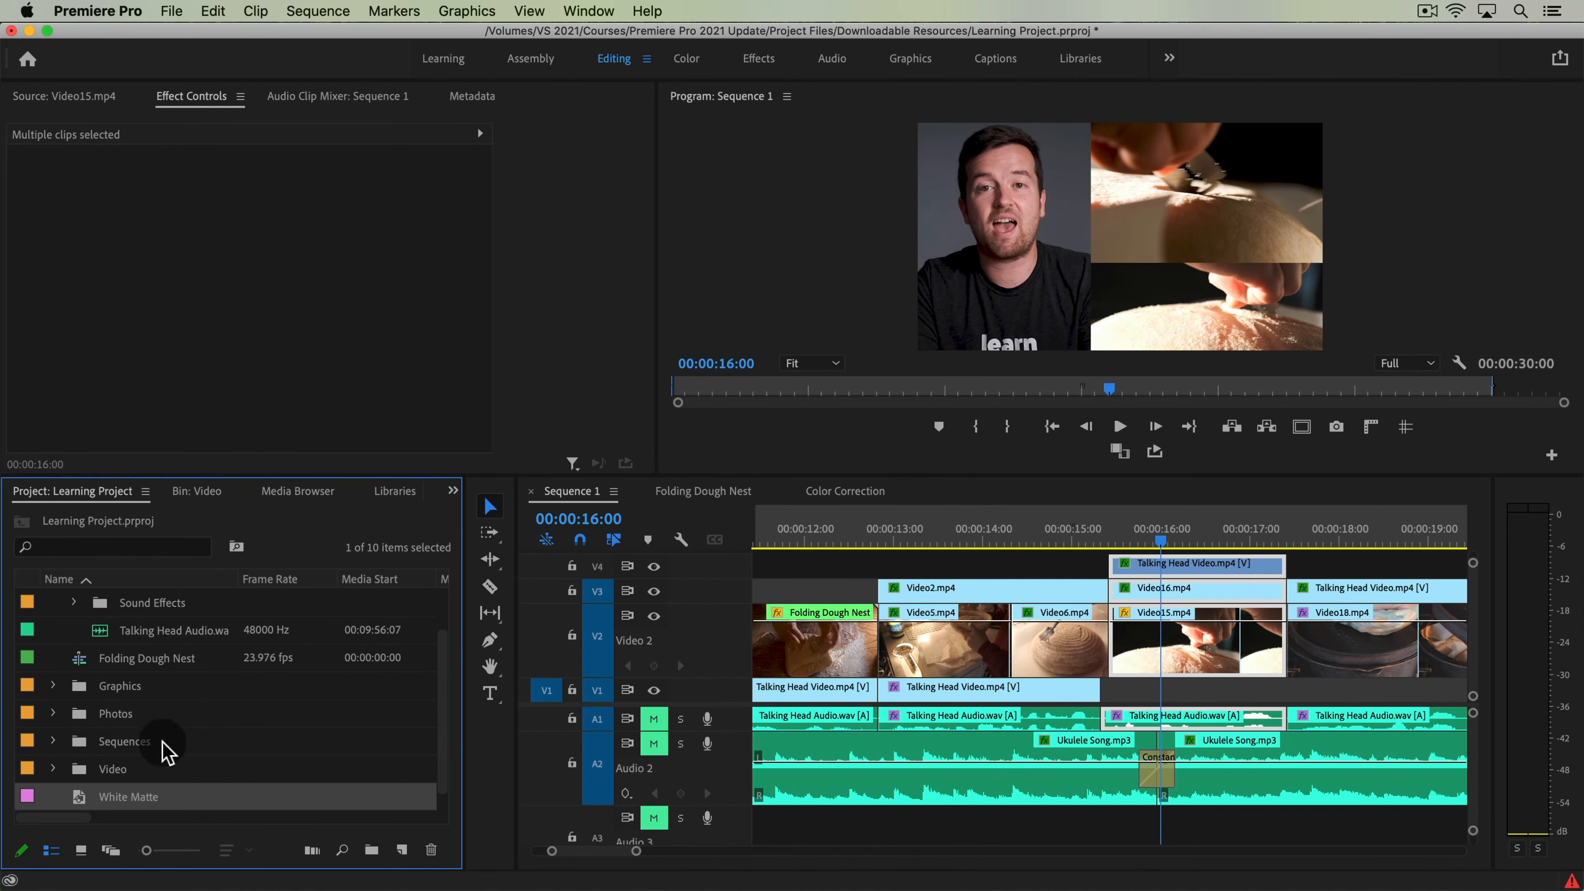
Place White Matte on track V1 beneath Video15.mp4 and trim it to the length of the split-screen clips.
click(136, 804)
drag(156, 789, 1192, 687)
key(minus)
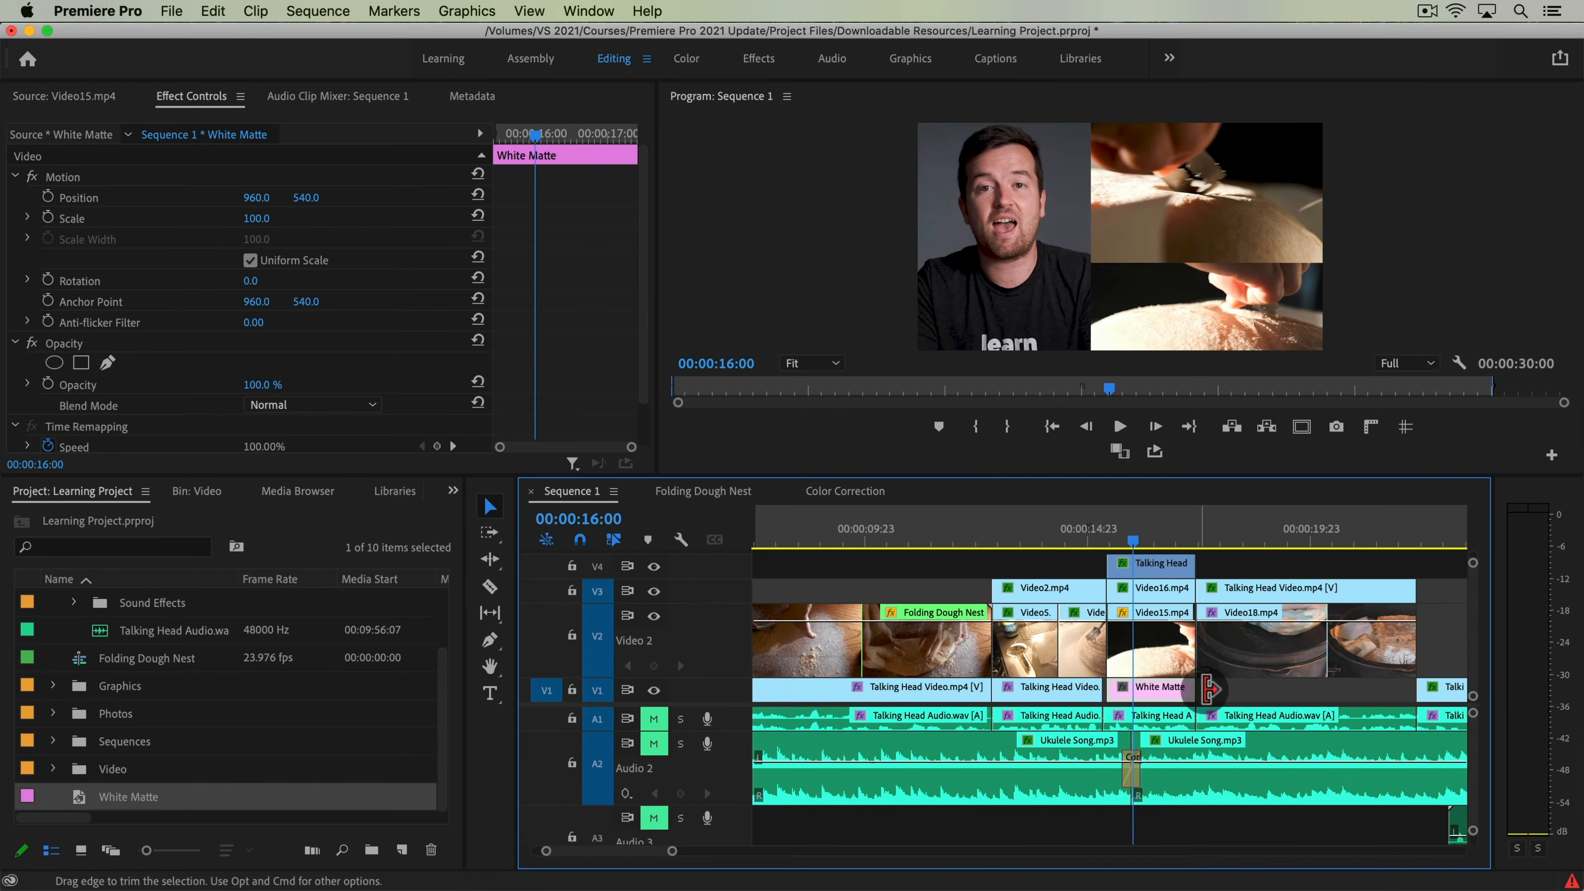
key(equal)
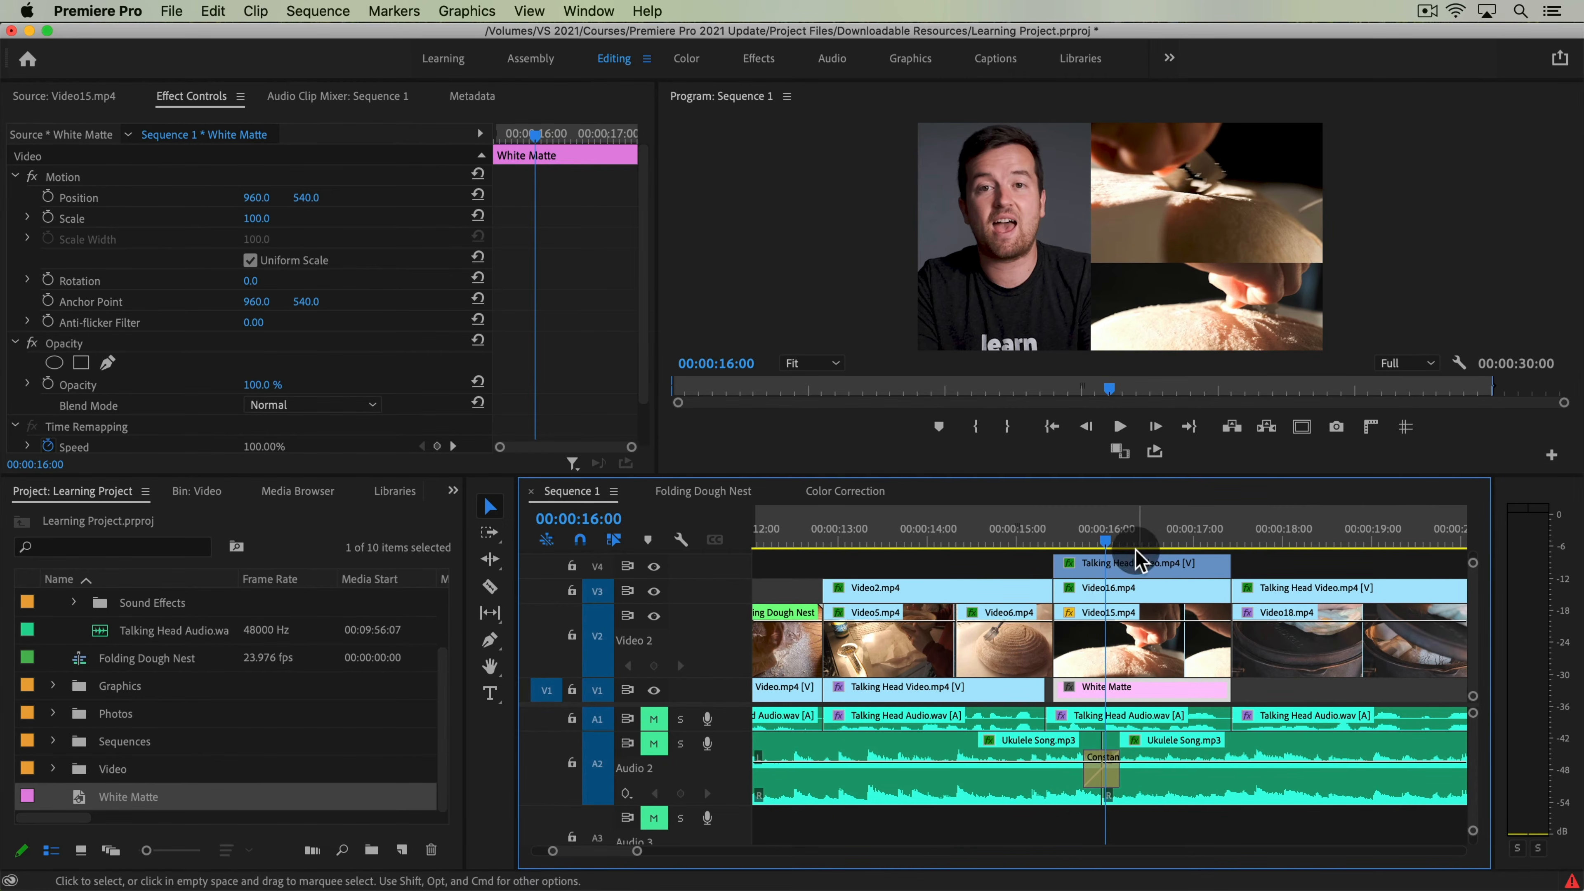
Apply the Crop effect to Video16.mp4 on track V3.
click(1233, 203)
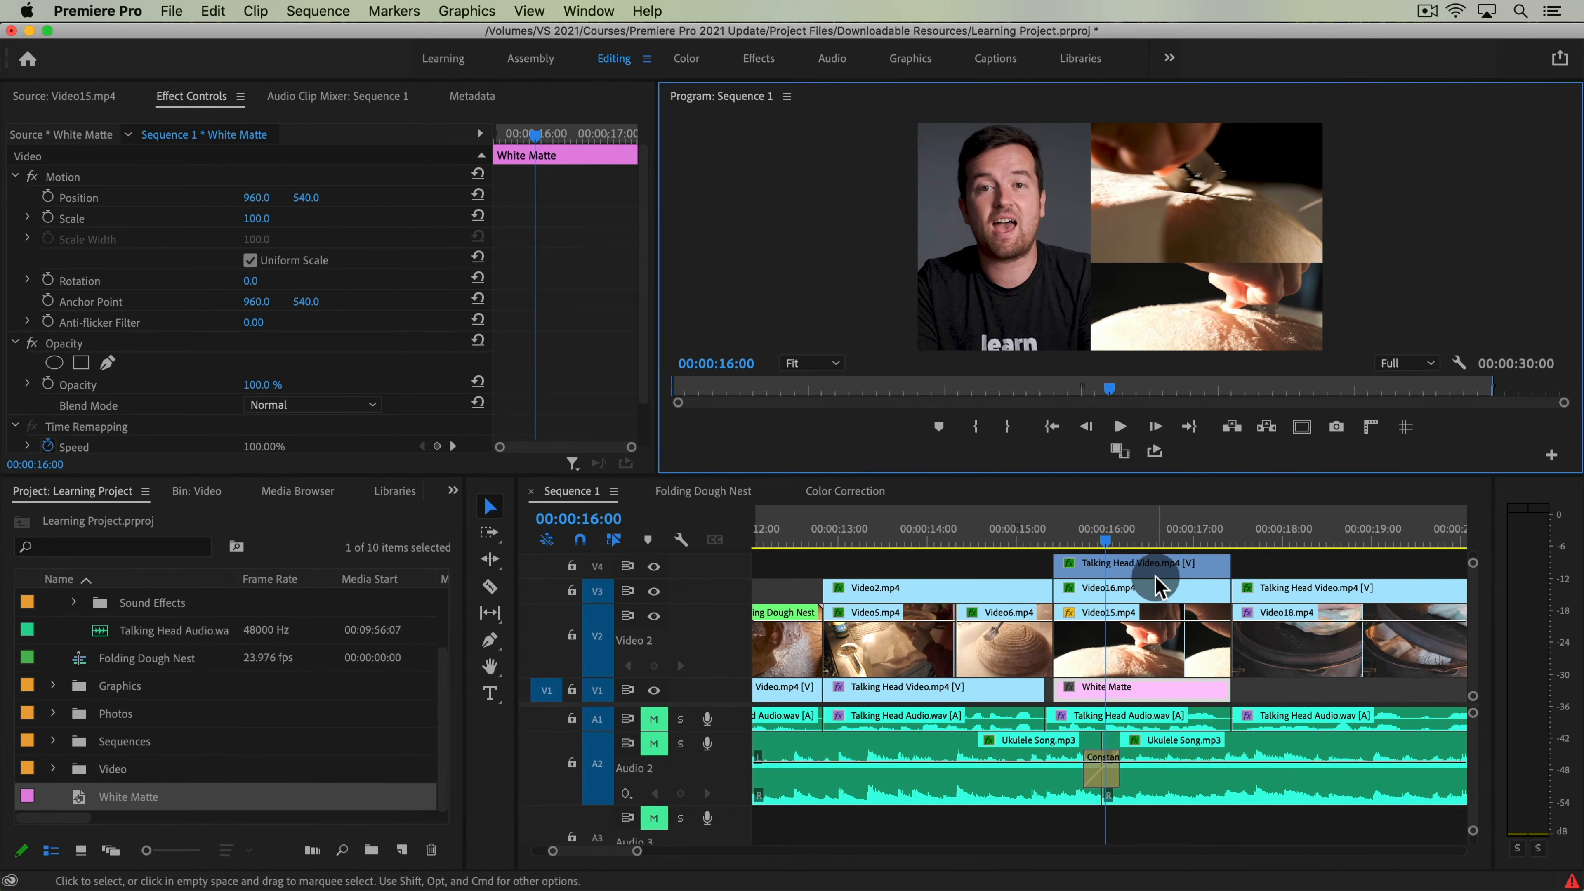
click(1155, 593)
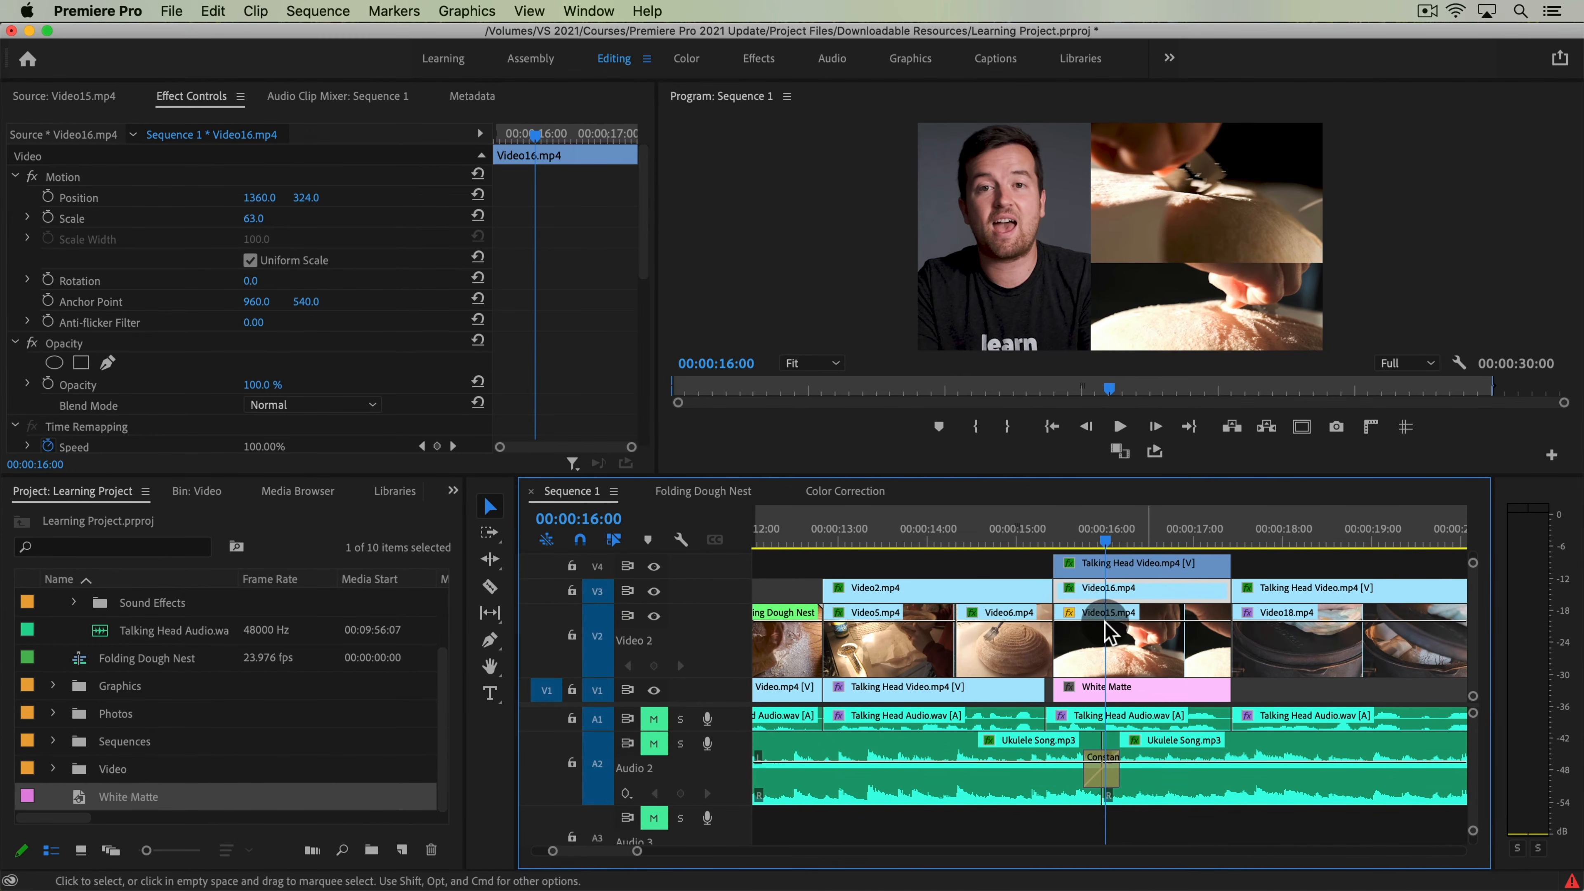
click(453, 490)
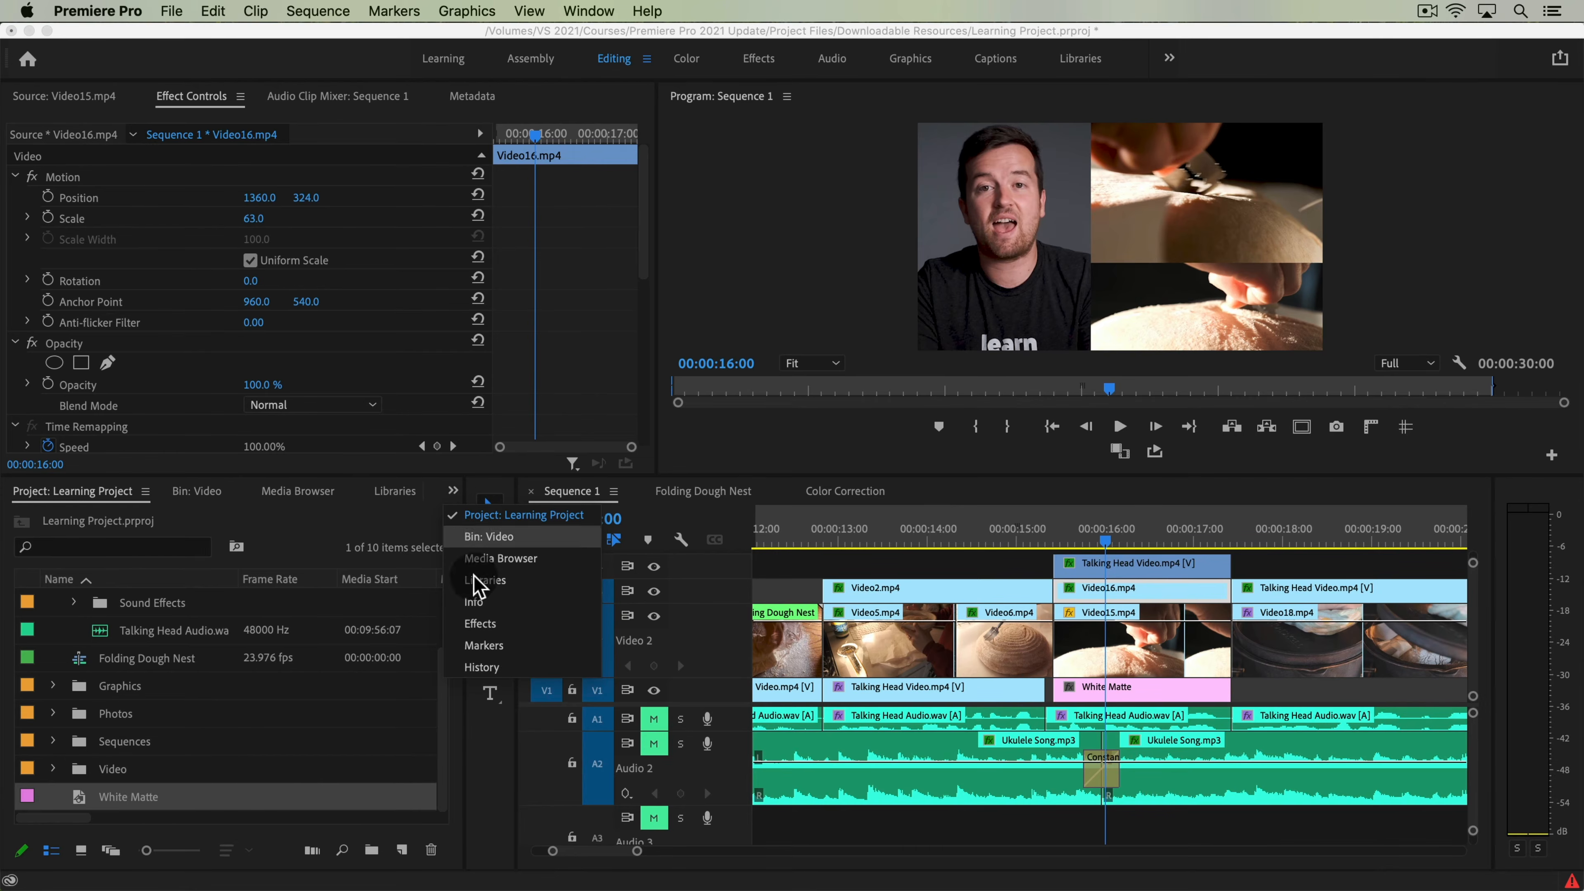
click(499, 633)
drag(338, 656, 1143, 596)
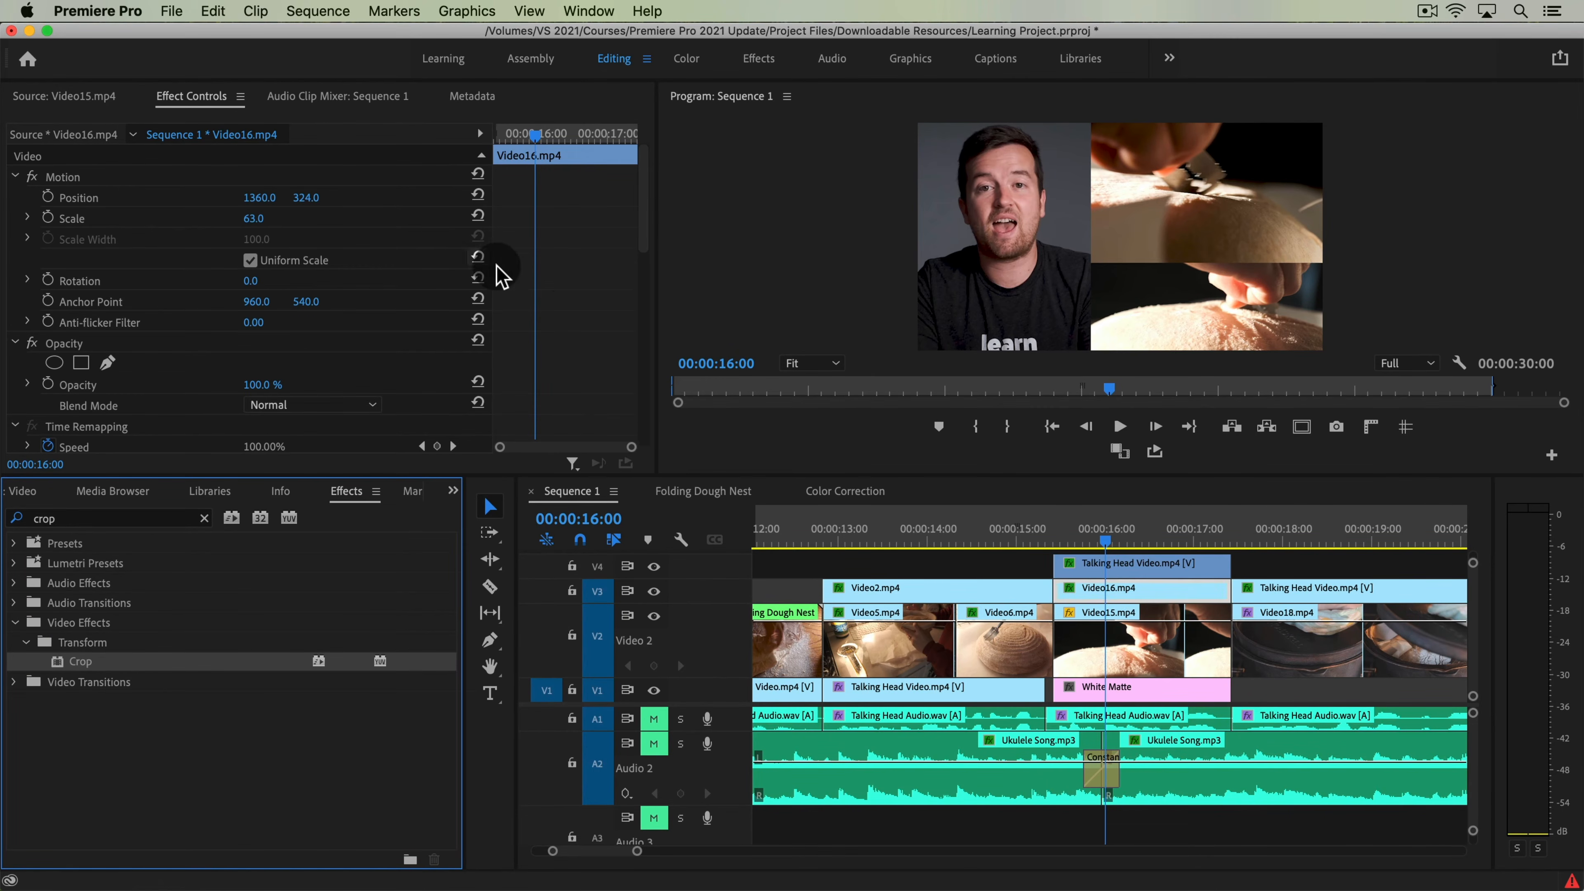
Delete the duplicate Crop effect from Video16.mp4 and crop the clip's left side by 7% with the remaining one.
scroll(499, 272, down, 5)
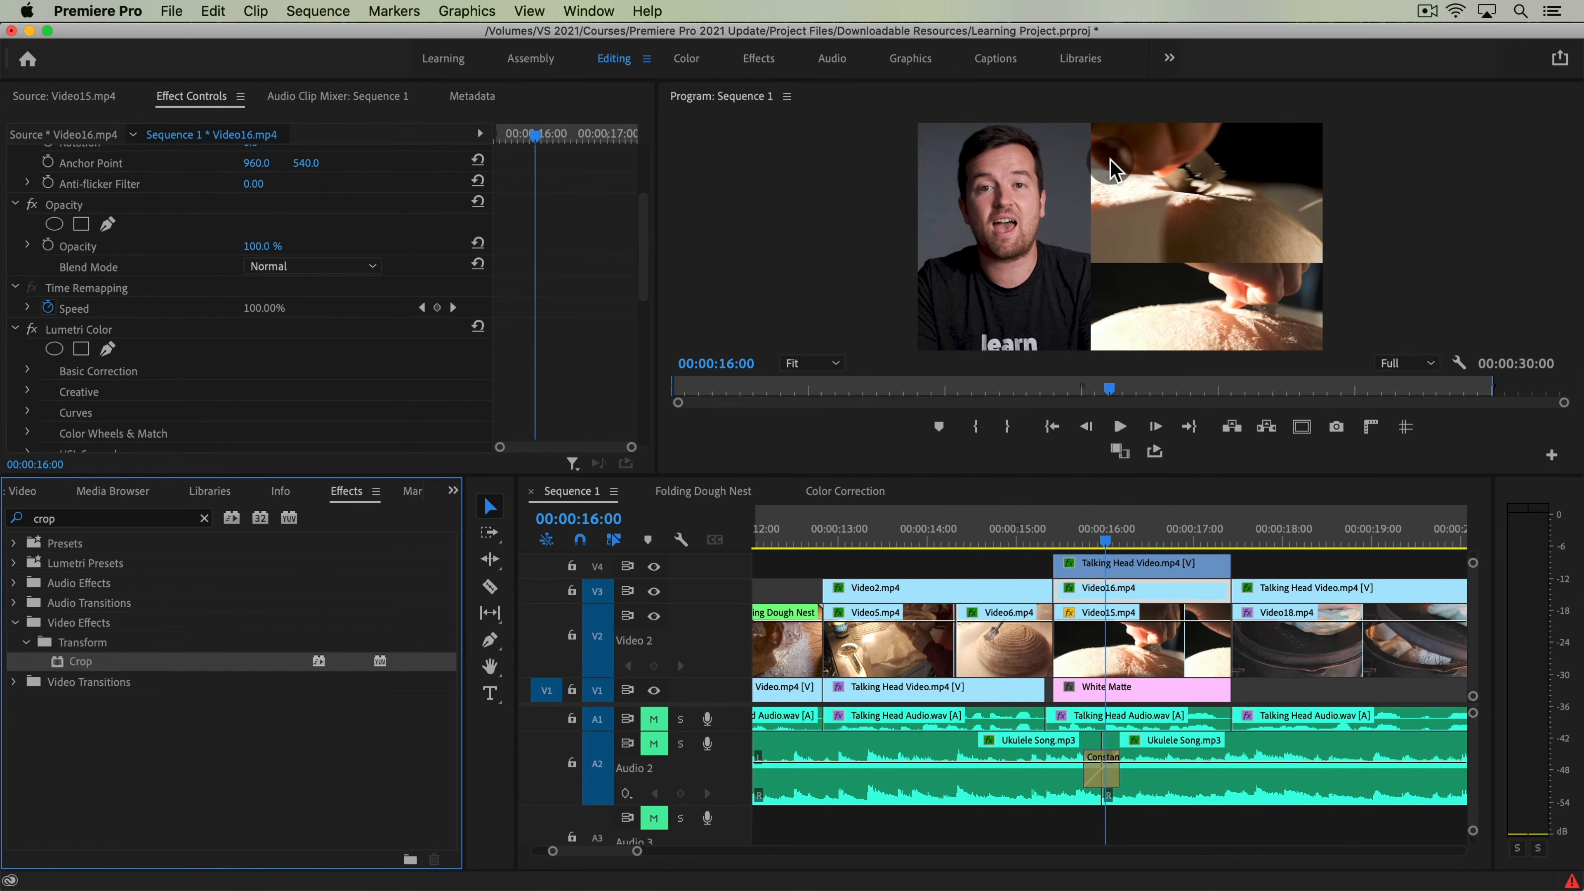
scroll(134, 430, down, 5)
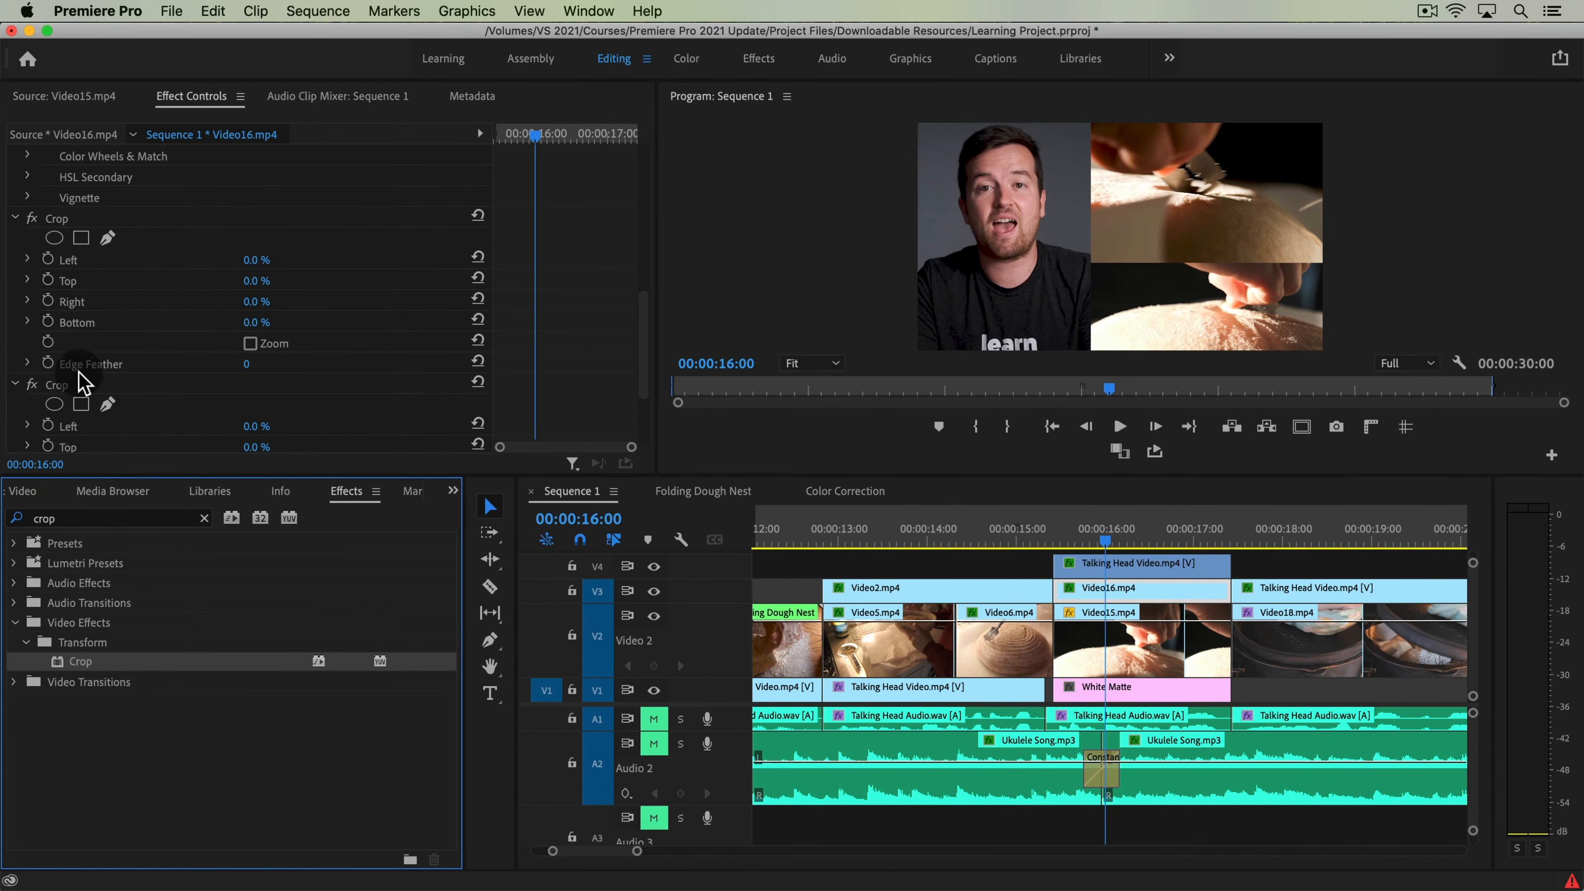
click(104, 385)
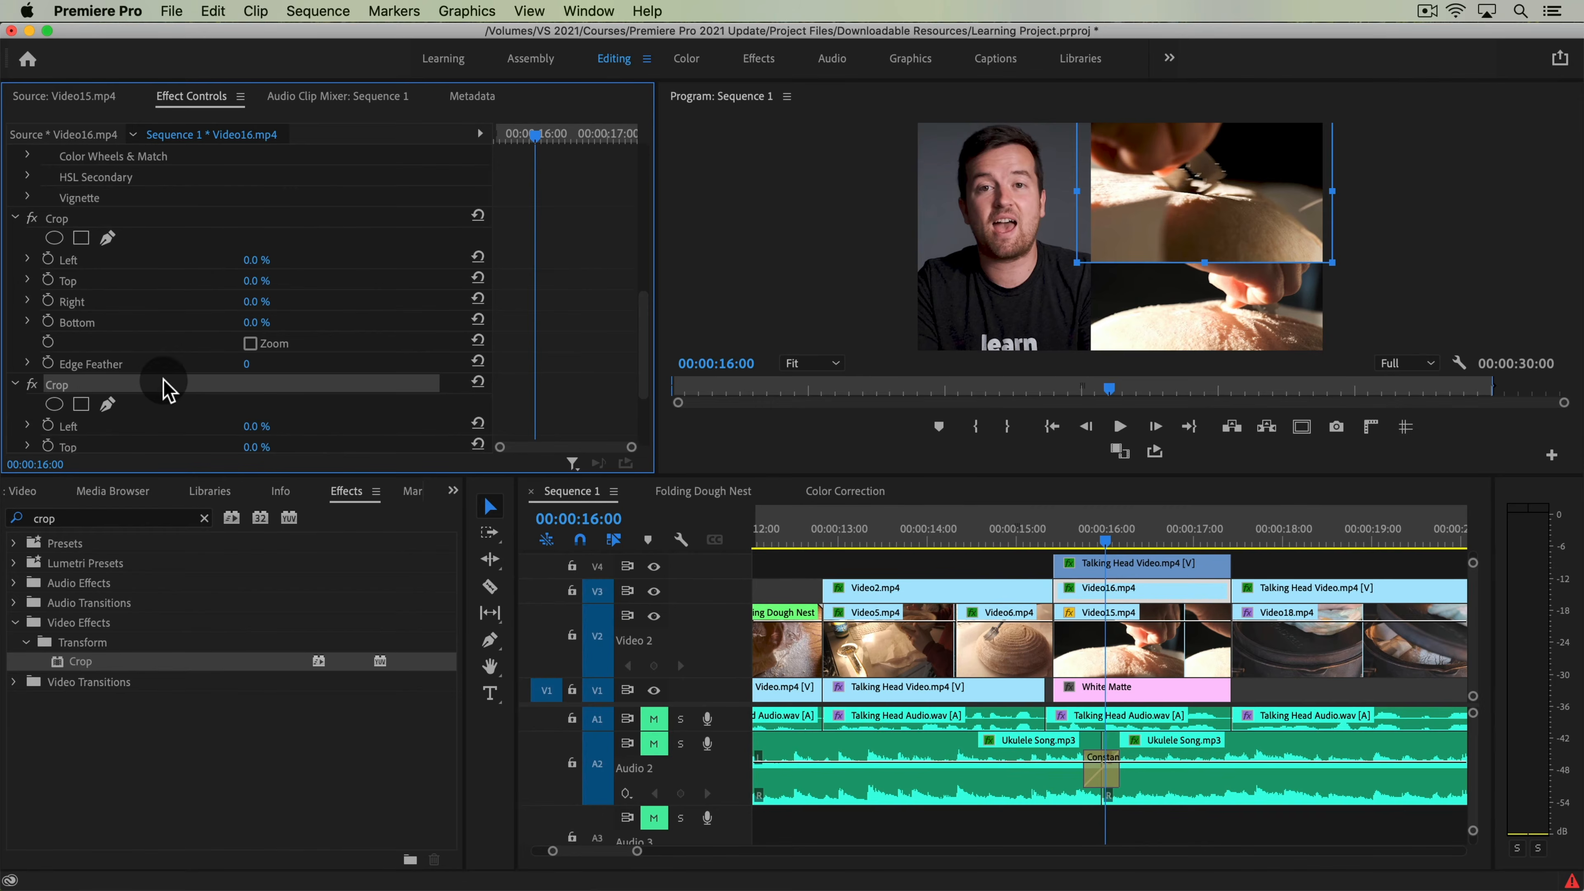
key(BackSpace)
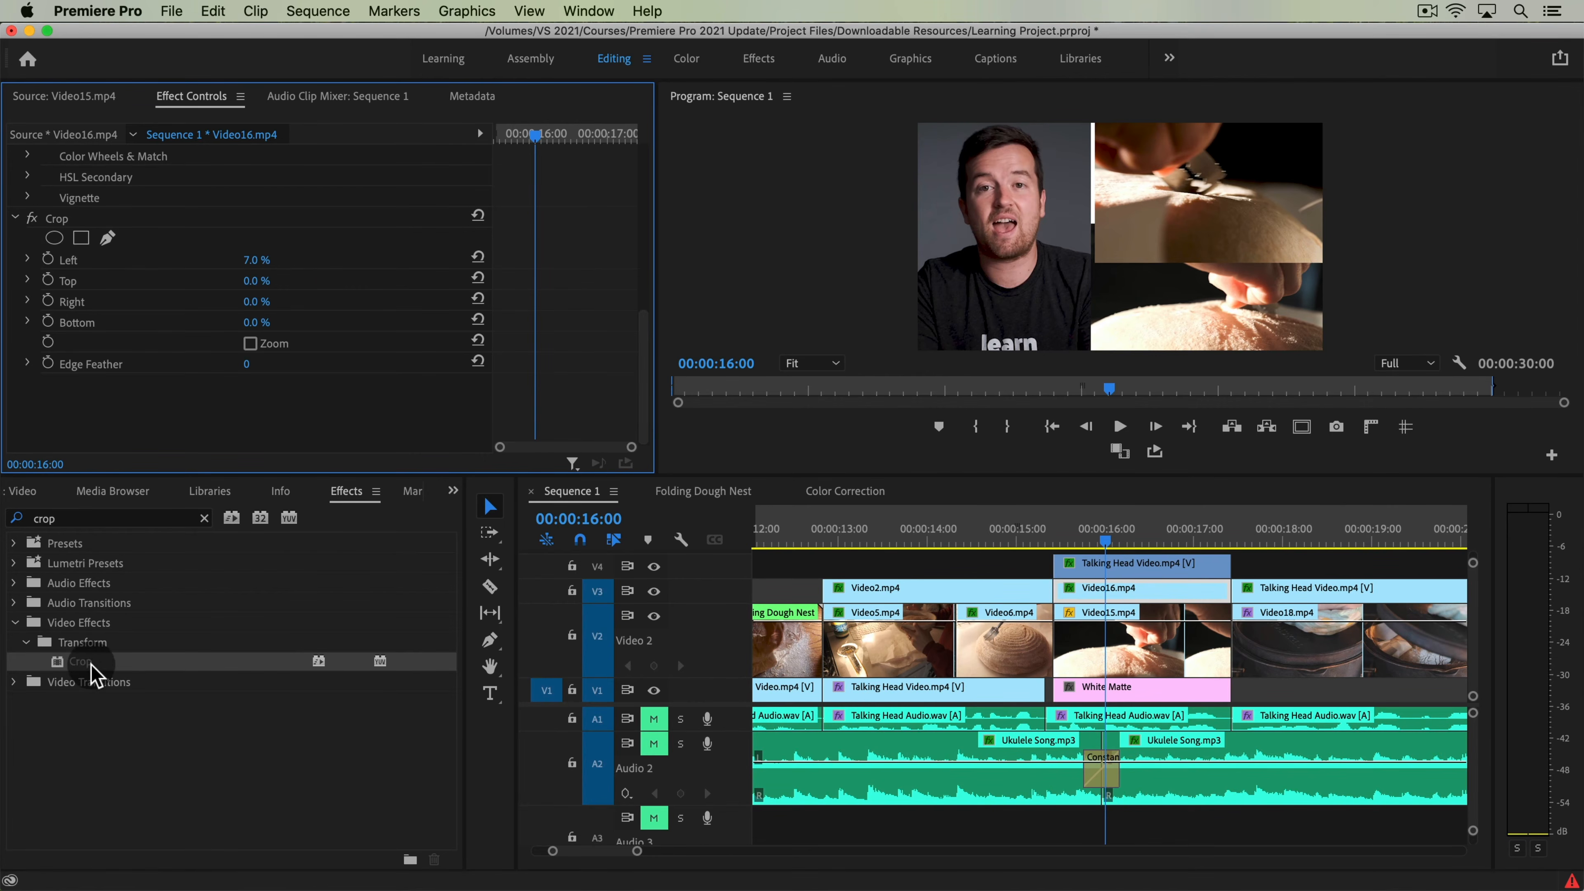
Apply the Crop effect to Video15.mp4 on track V2 and crop its left side by 3%.
drag(94, 673, 1141, 667)
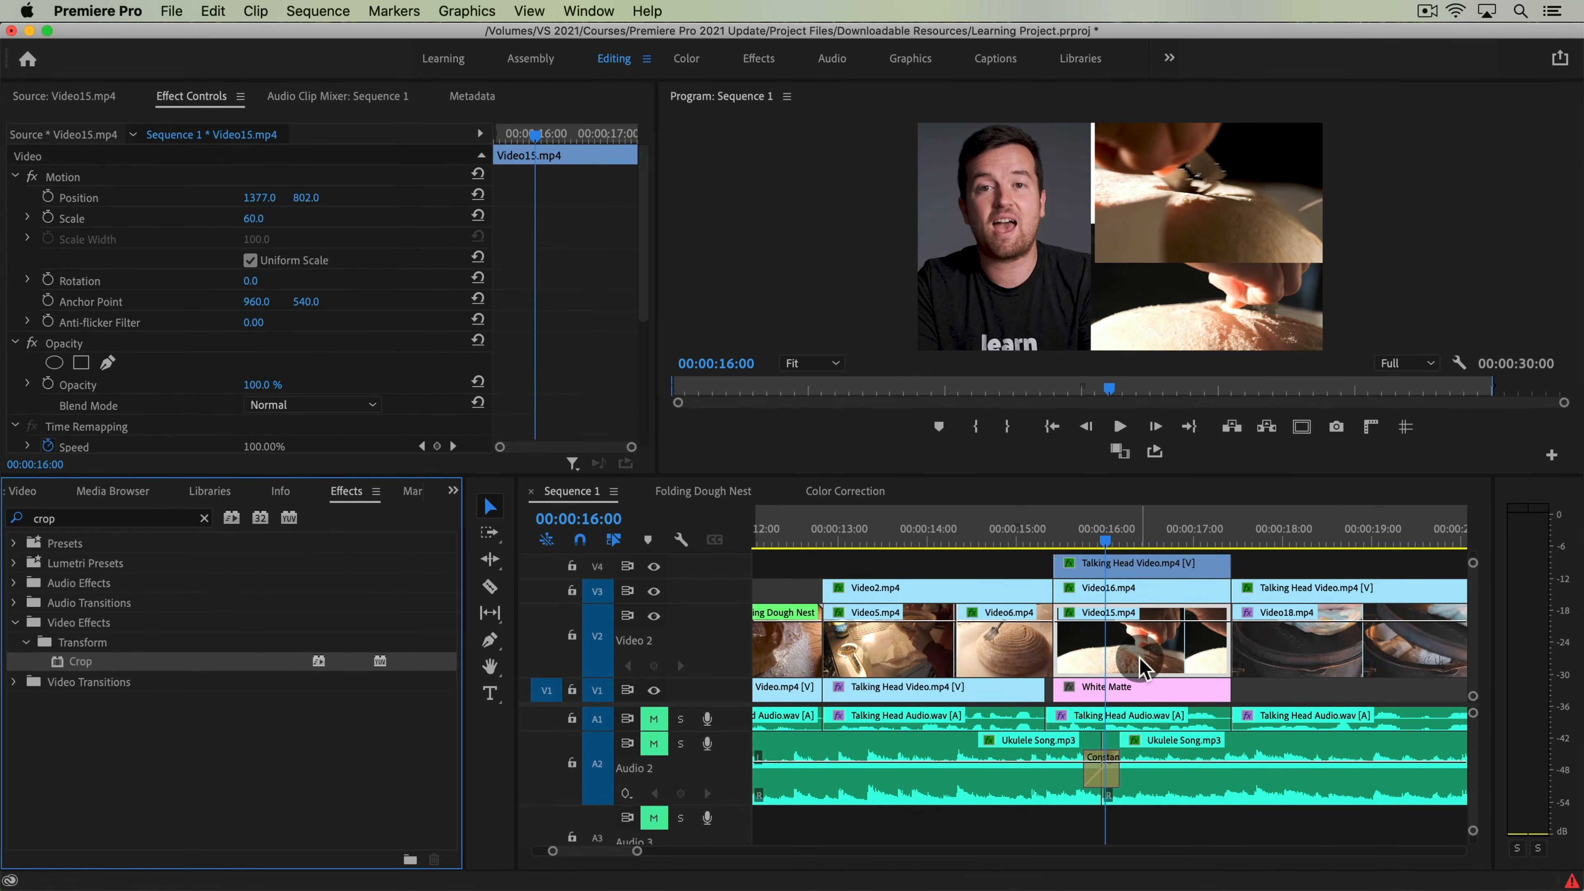
scroll(536, 359, down, 5)
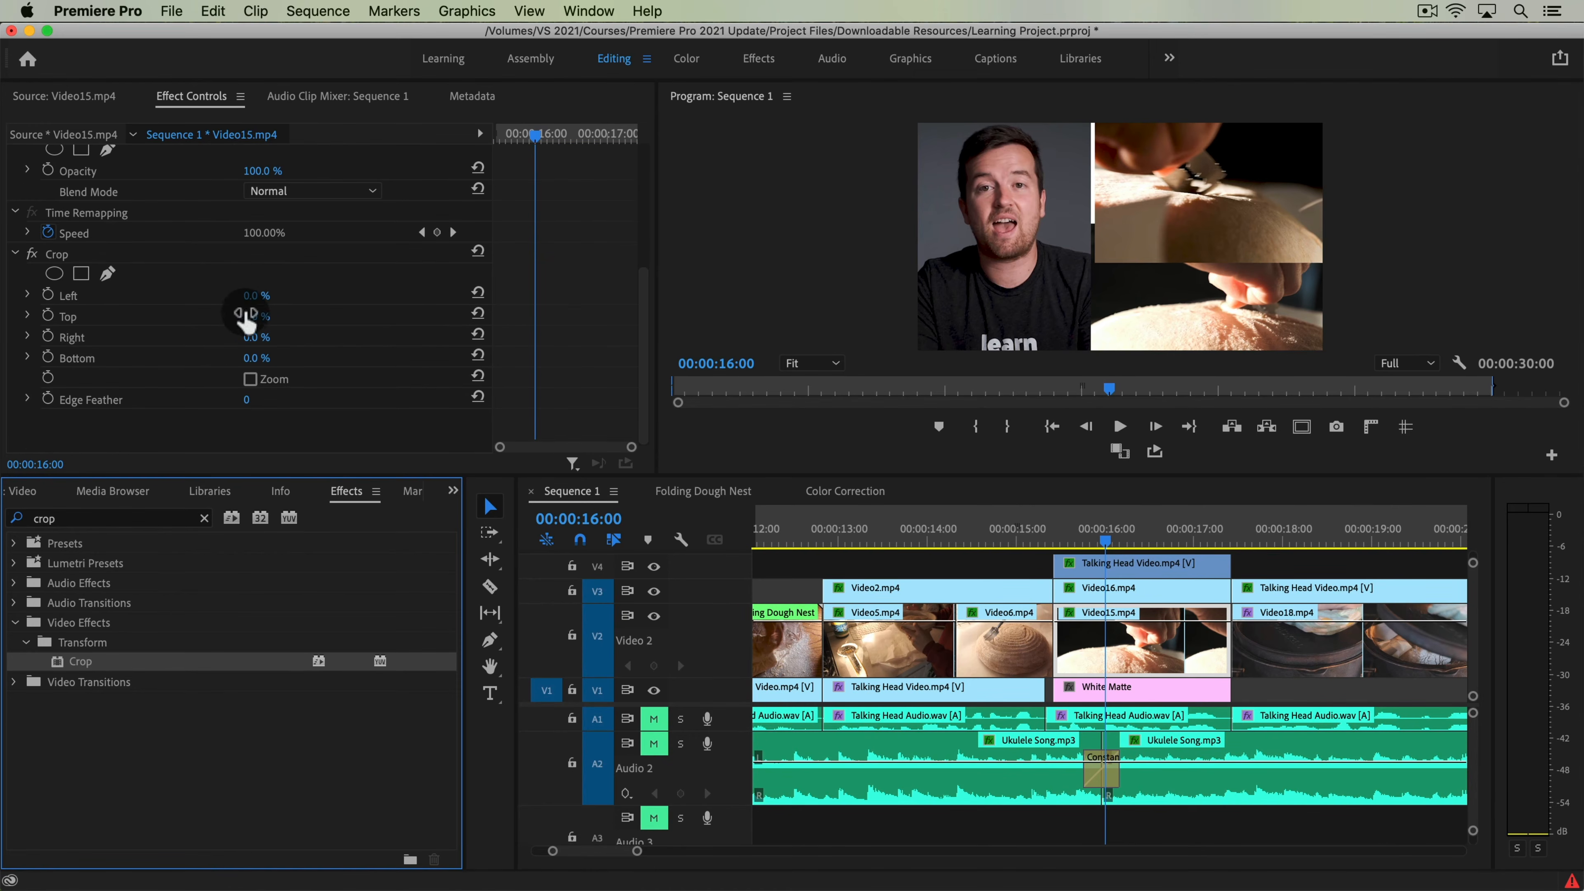
drag(249, 297, 274, 297)
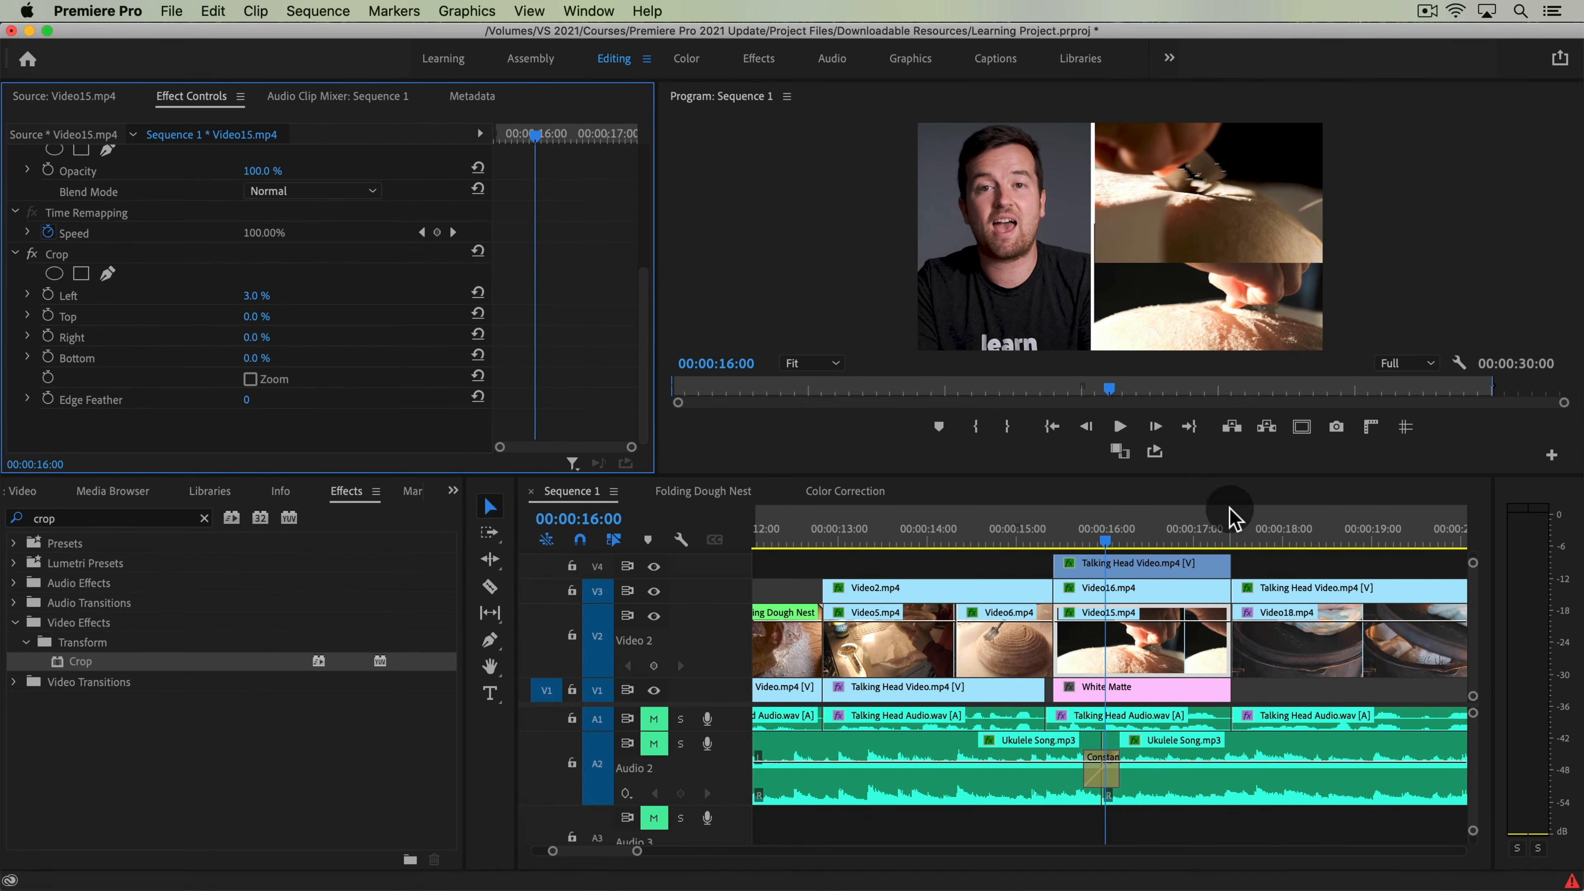
Inspect the split-screen edges at 200% and set Video15.mp4's horizontal position to 1380.5 to align it with the clip above.
click(810, 363)
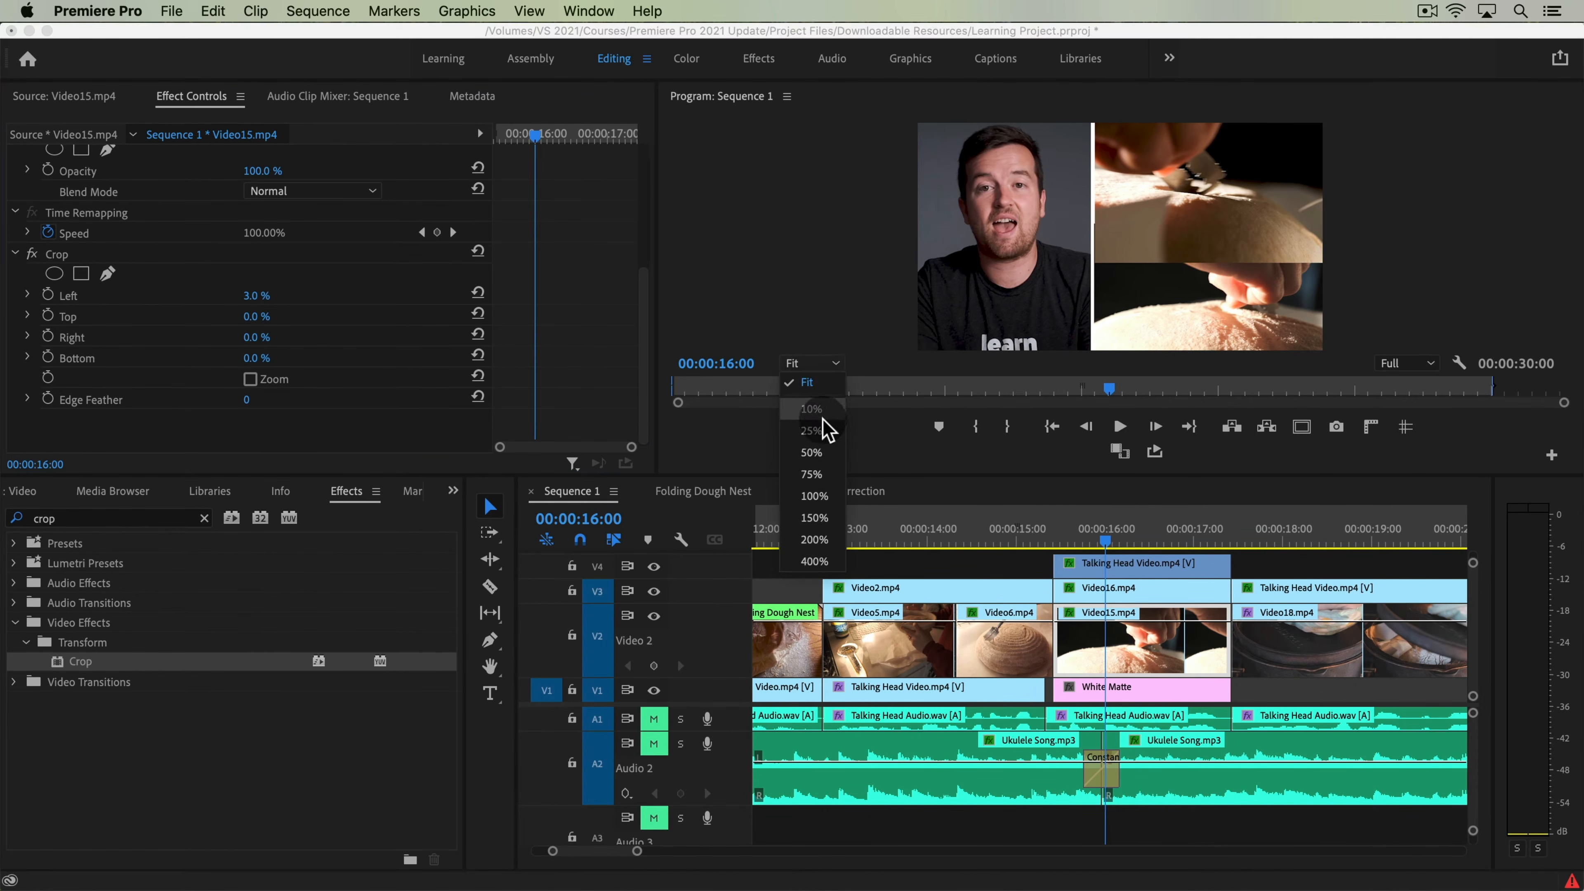
click(812, 539)
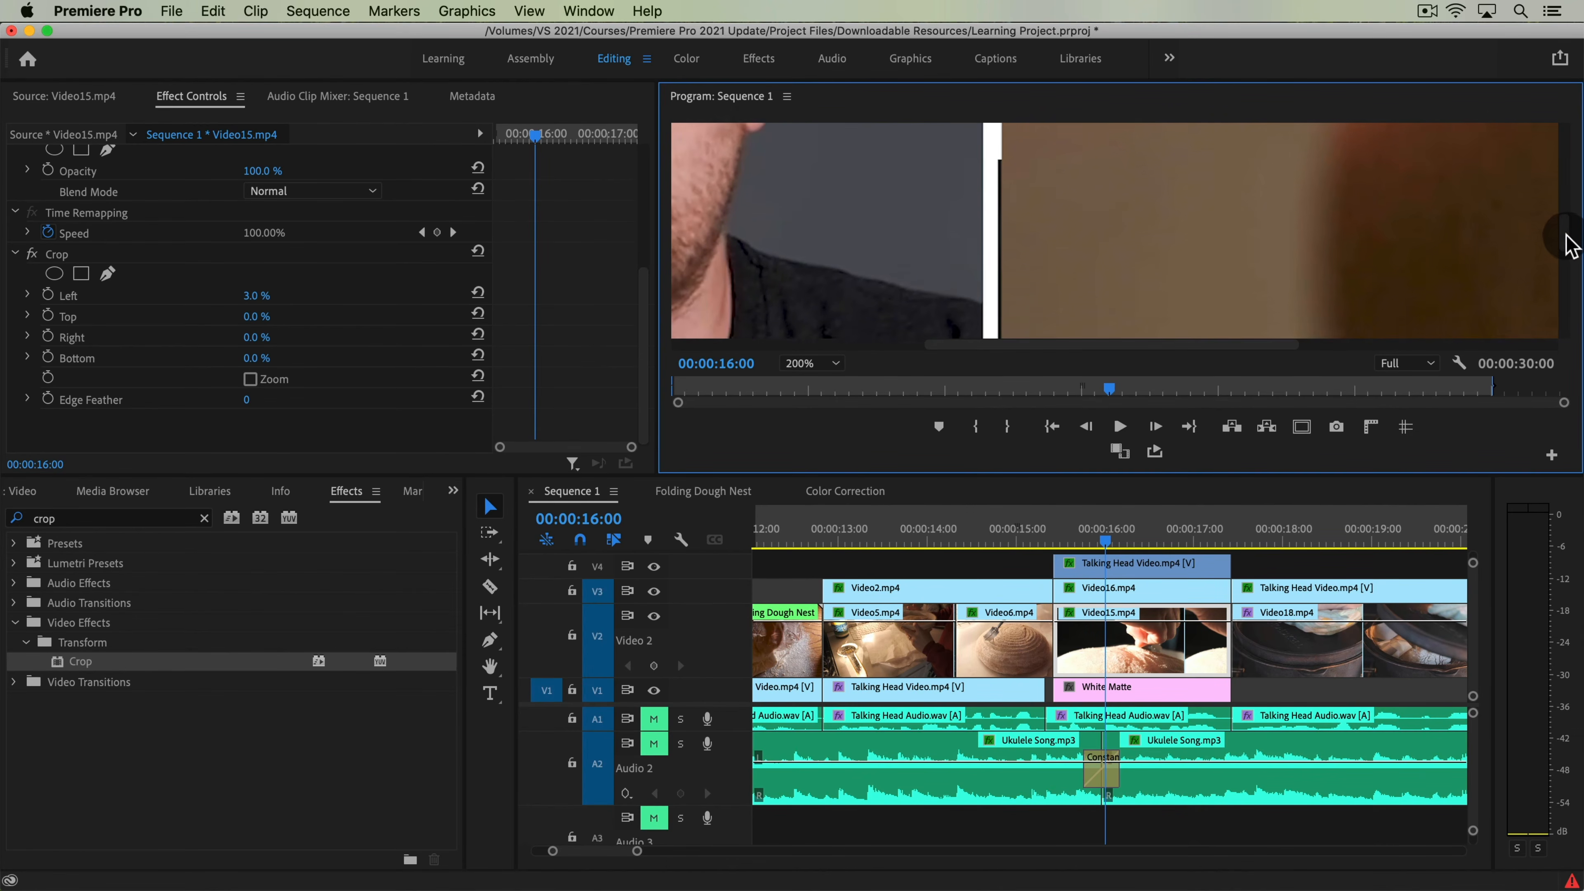
scroll(1567, 249, down, 3)
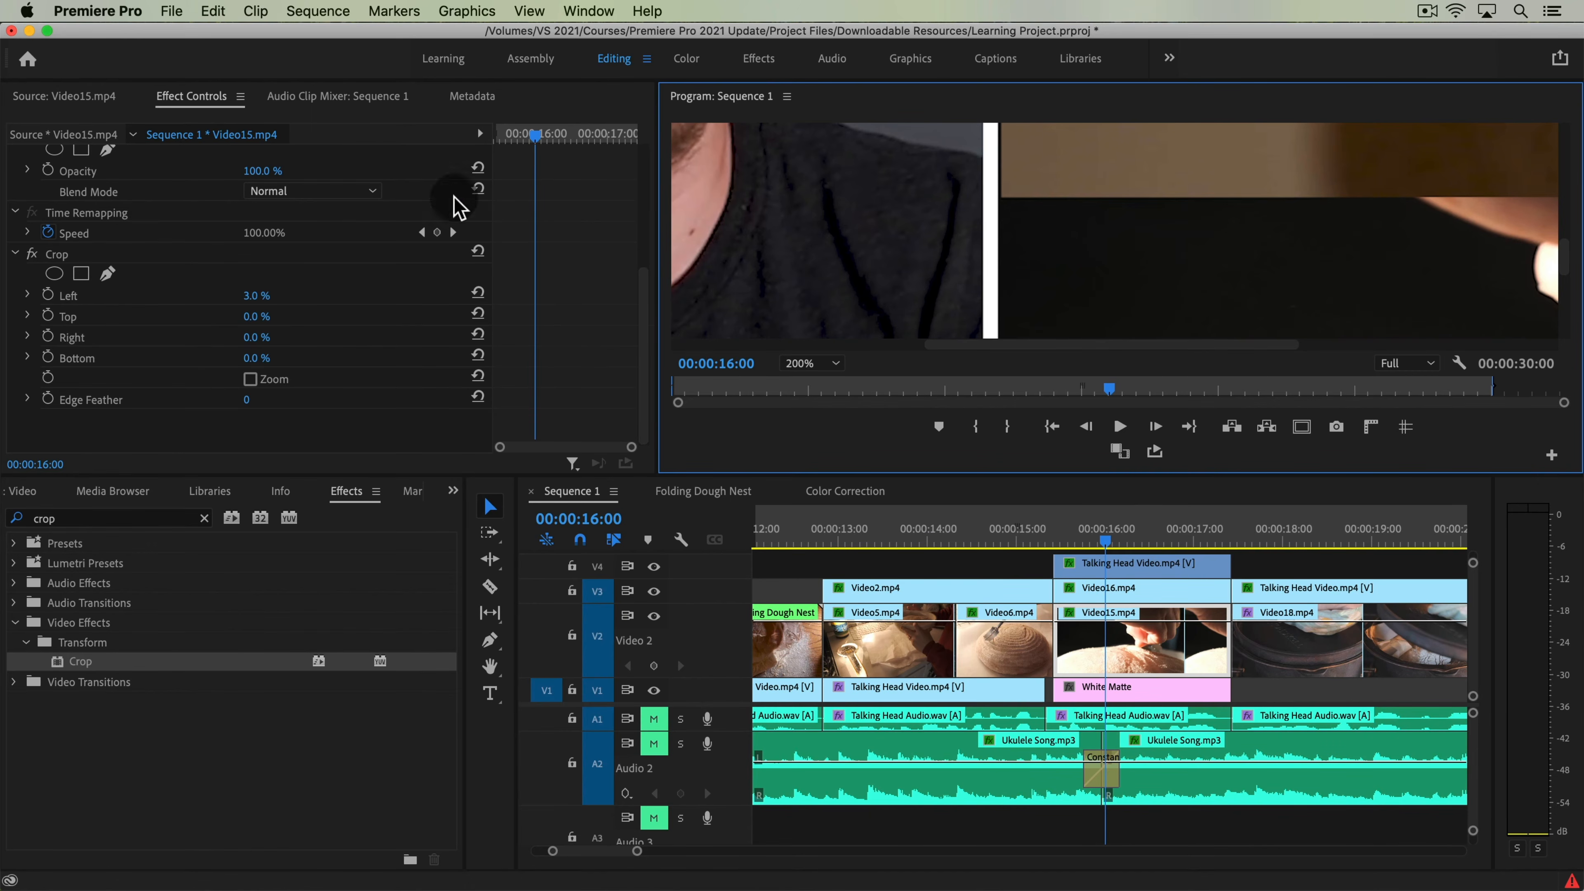
scroll(454, 206, up, 5)
drag(255, 211, 261, 210)
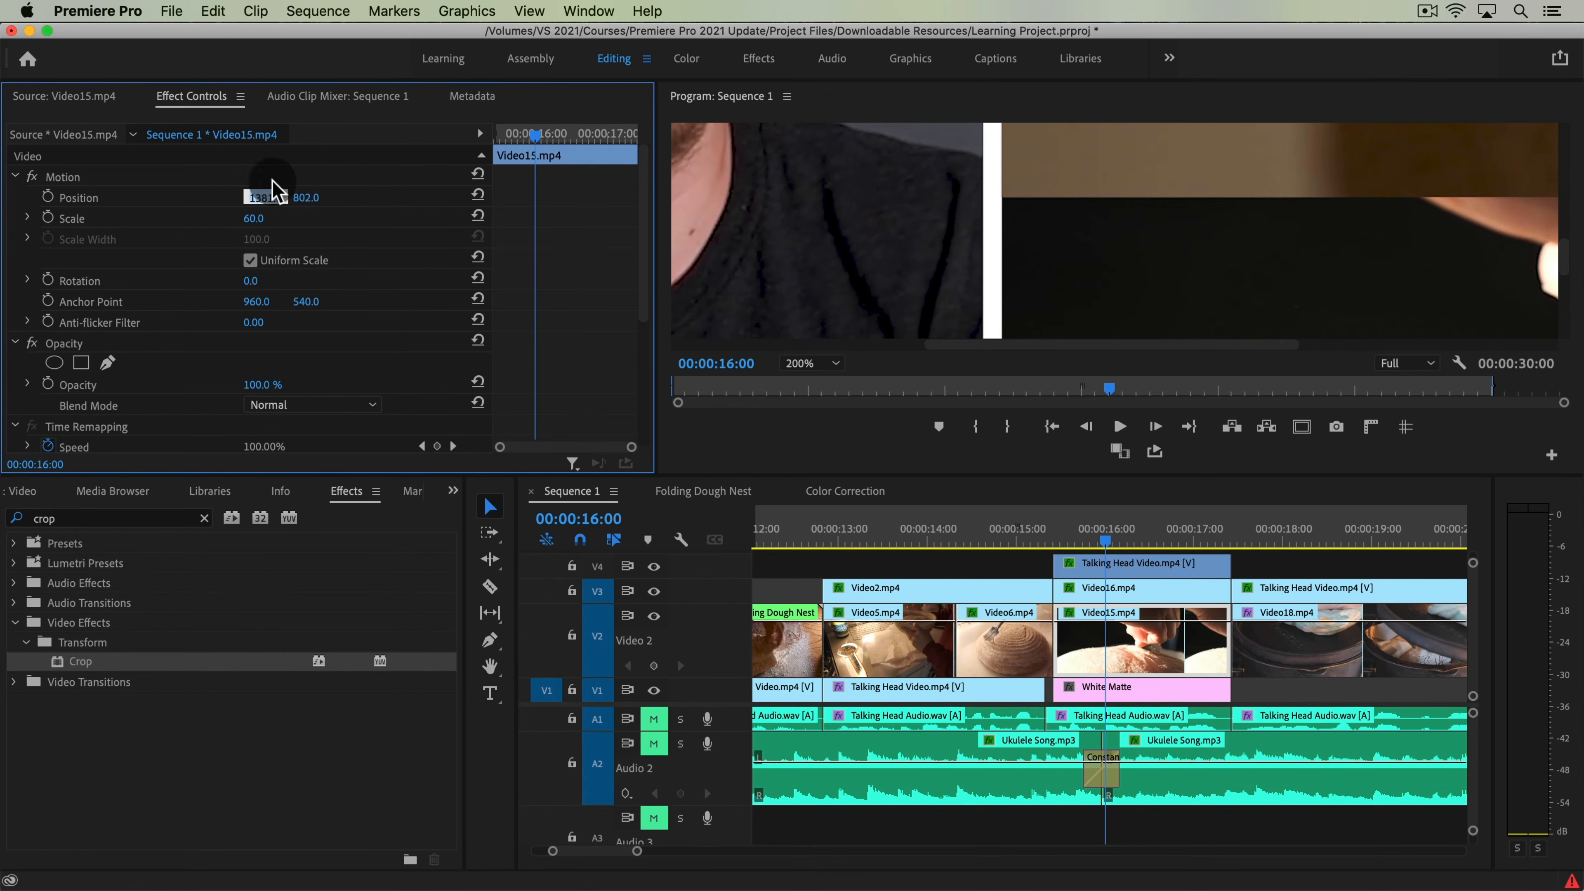
key(Return)
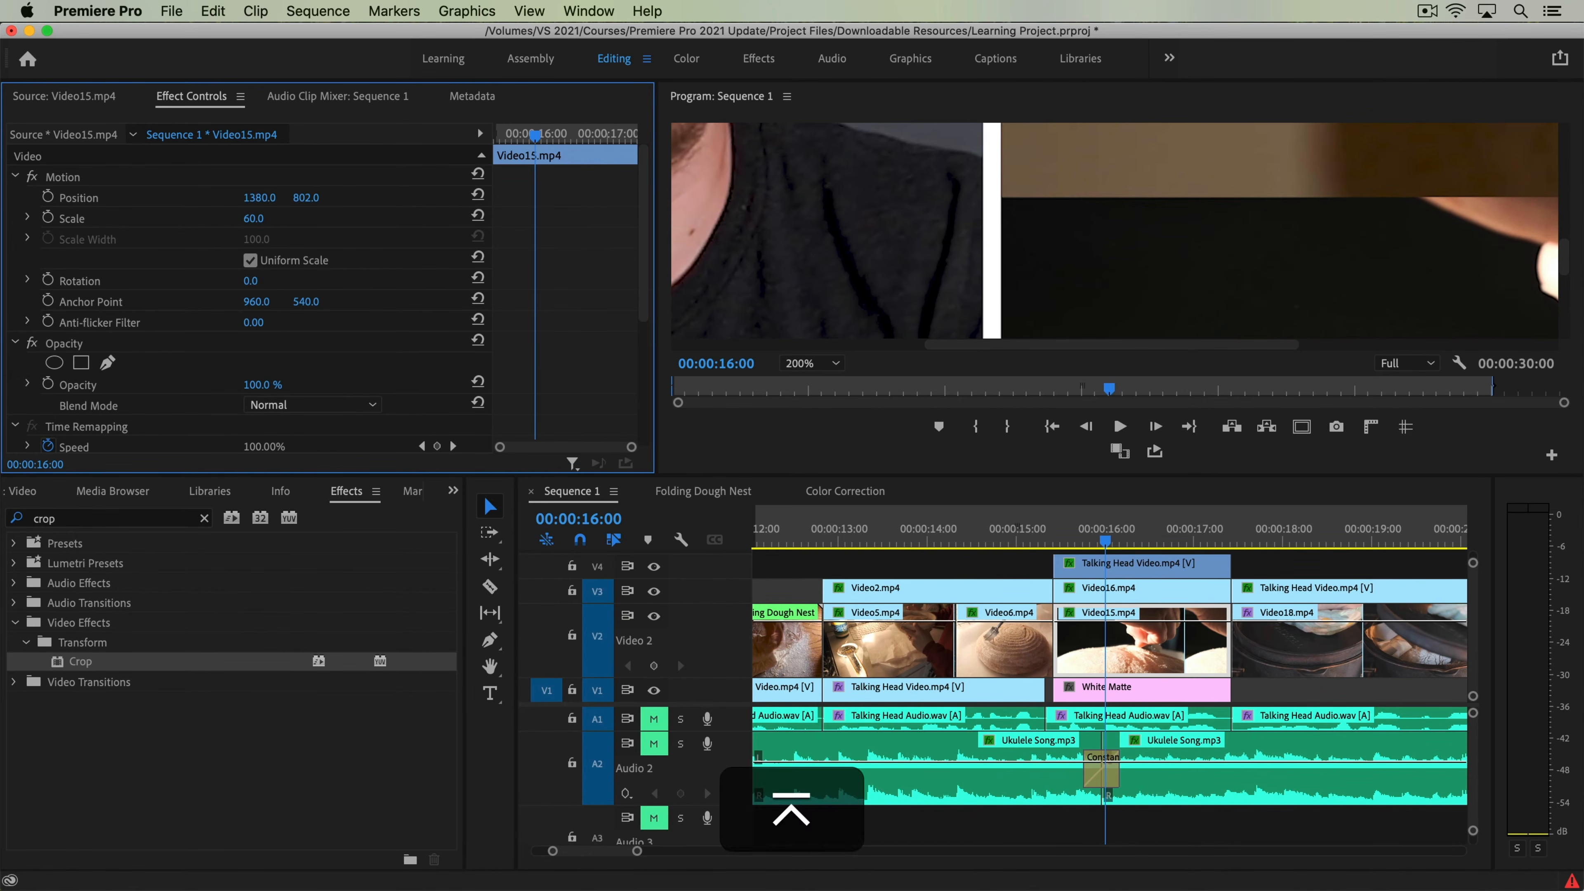
click(263, 197)
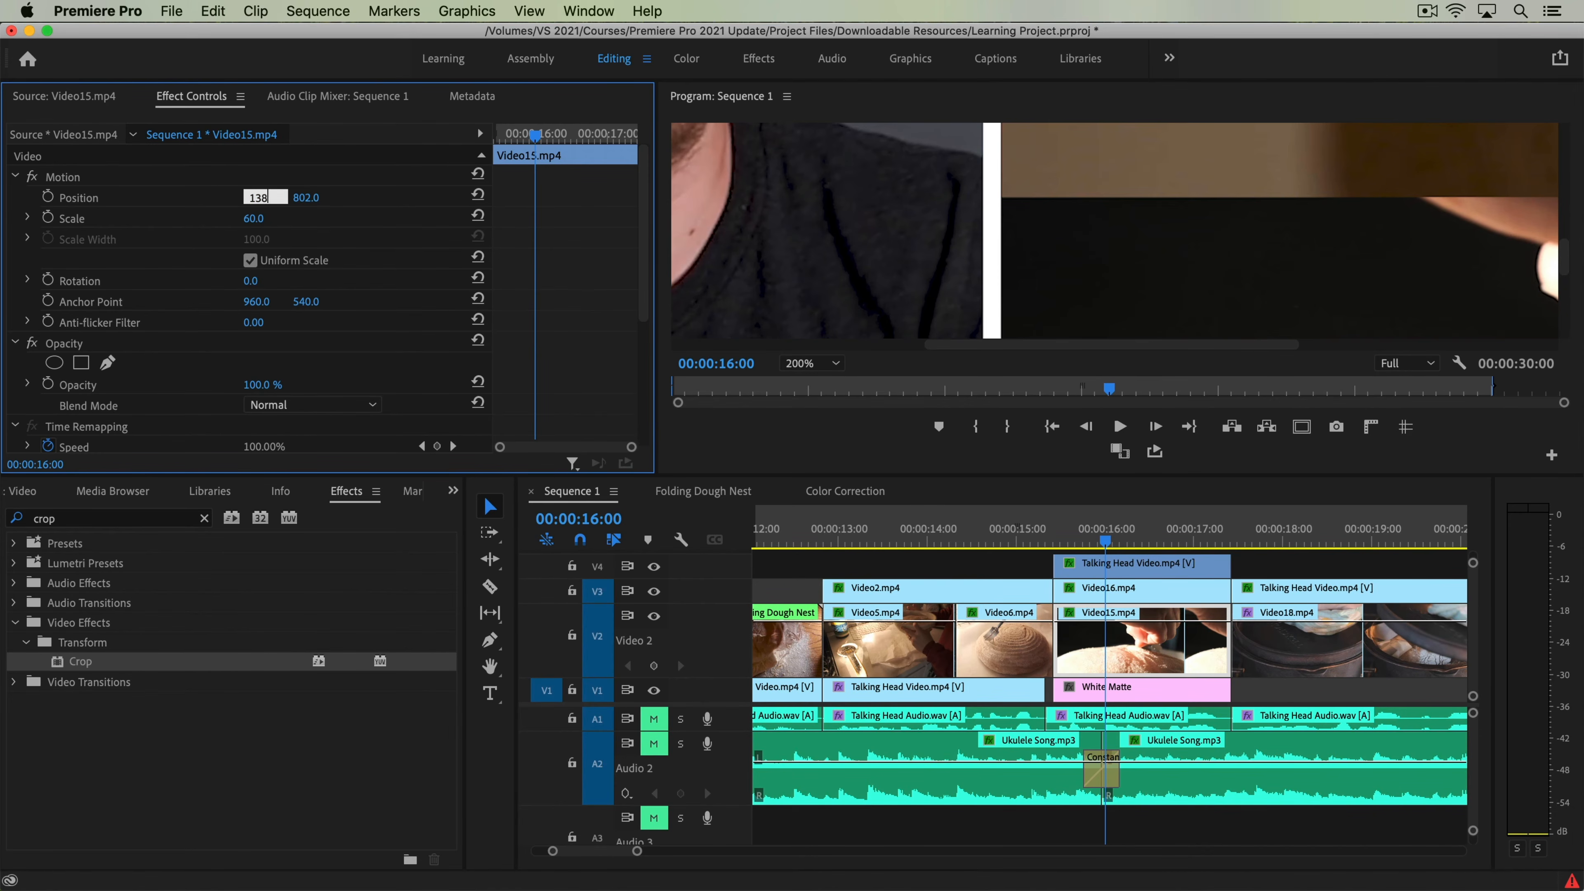
text(1380.5)
key(Return)
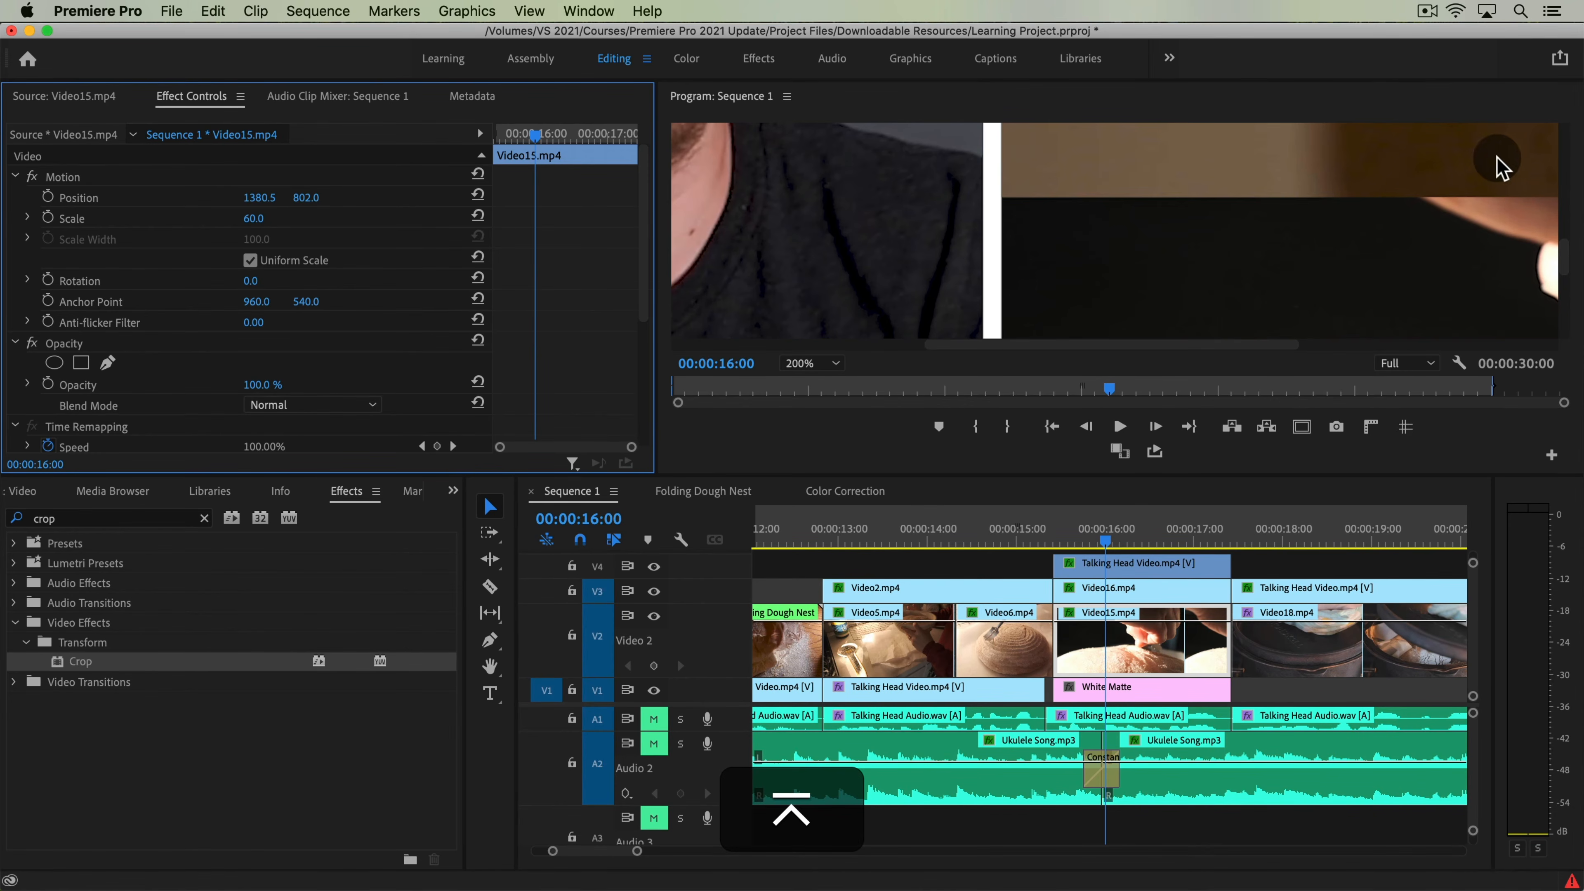
Fit the whole frame in the program preview and crop the bottom of Video16.mp4 by 14%.
click(1168, 592)
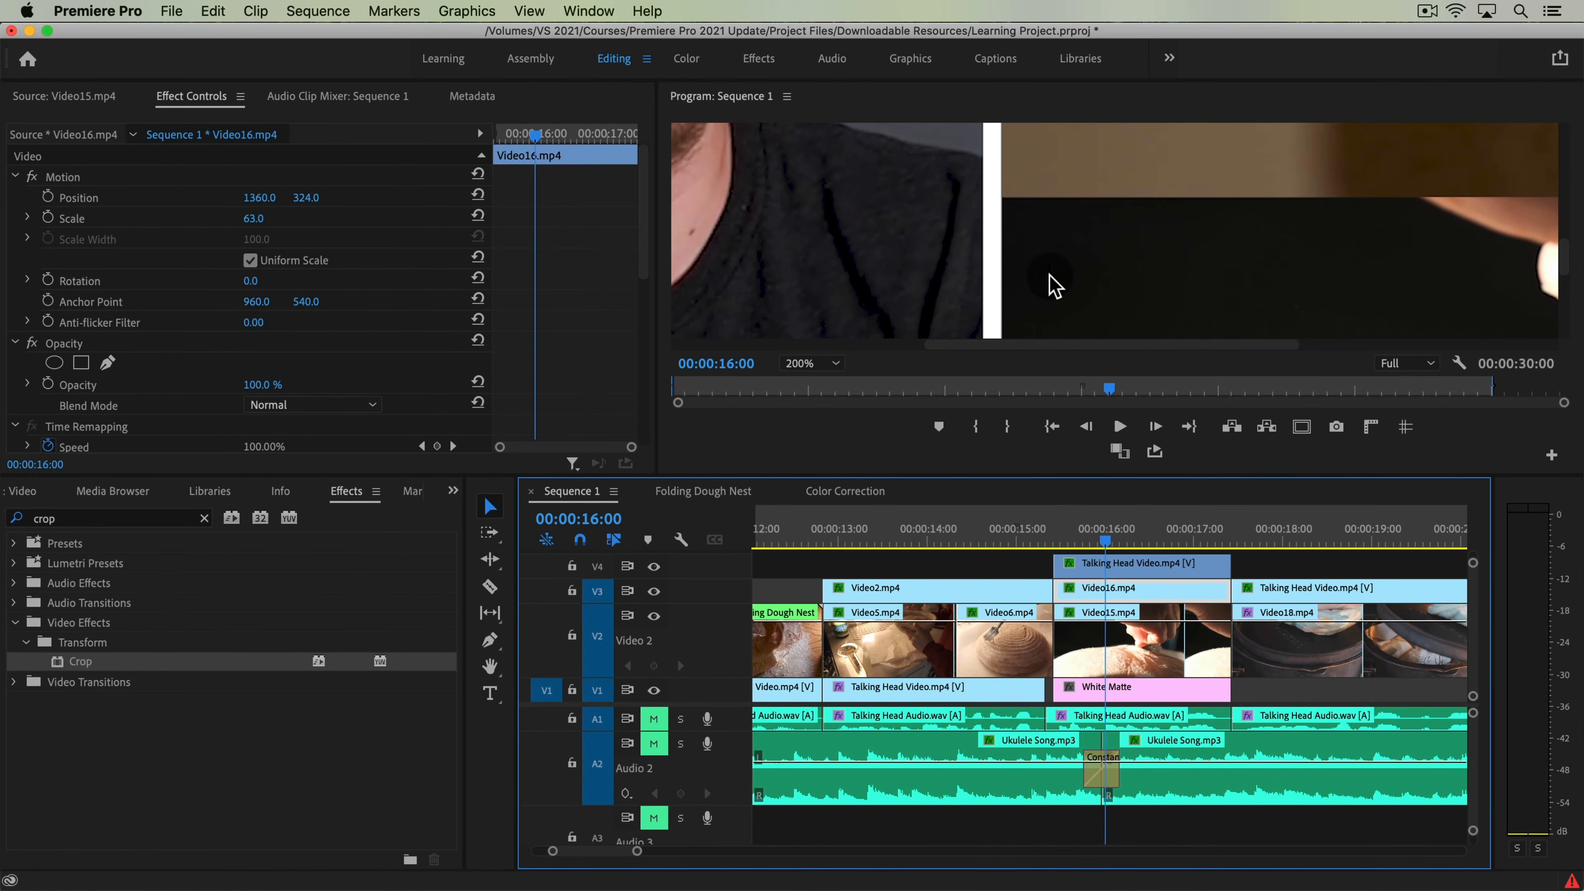
click(824, 363)
click(832, 383)
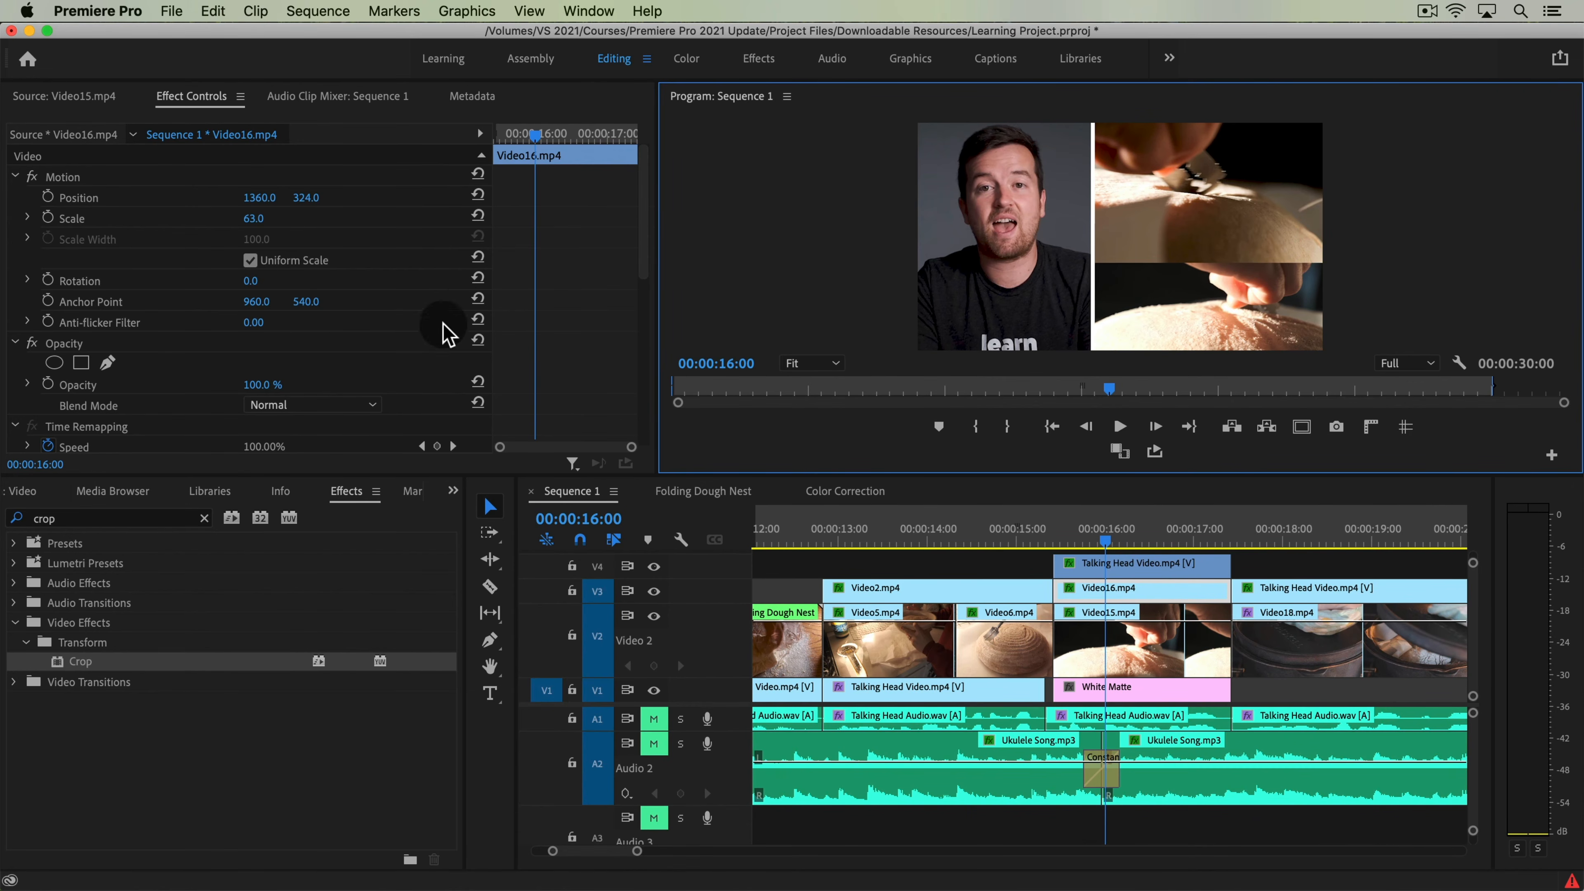
scroll(530, 290, down, 3)
scroll(559, 364, down, 10)
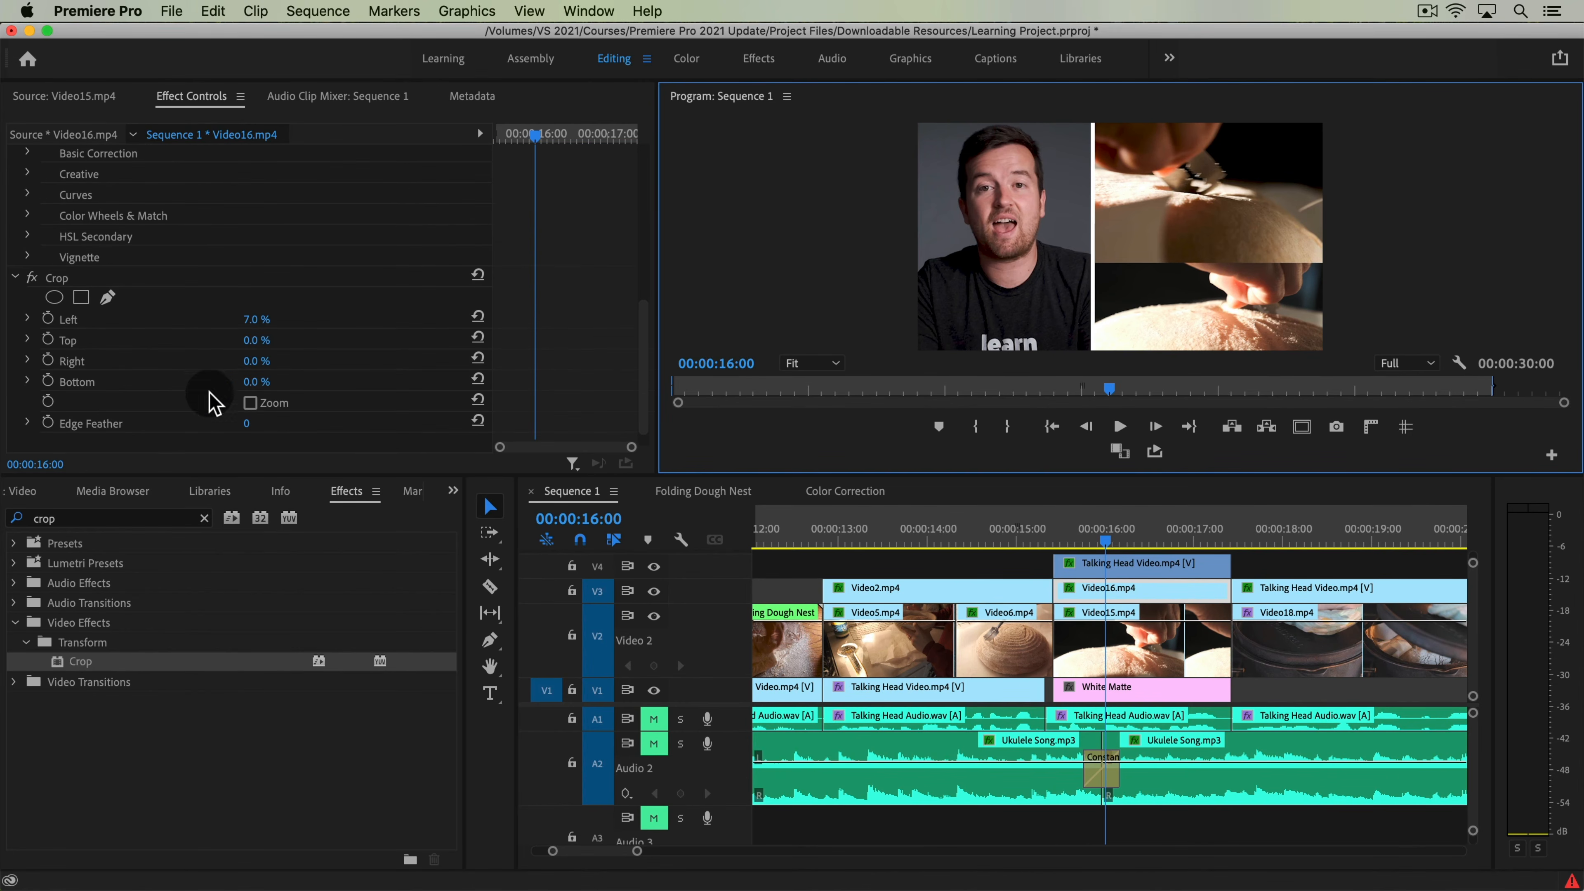
mouse_move(252, 381)
mouse_down()
mouse_move(305, 381)
mouse_move(284, 381)
mouse_up()
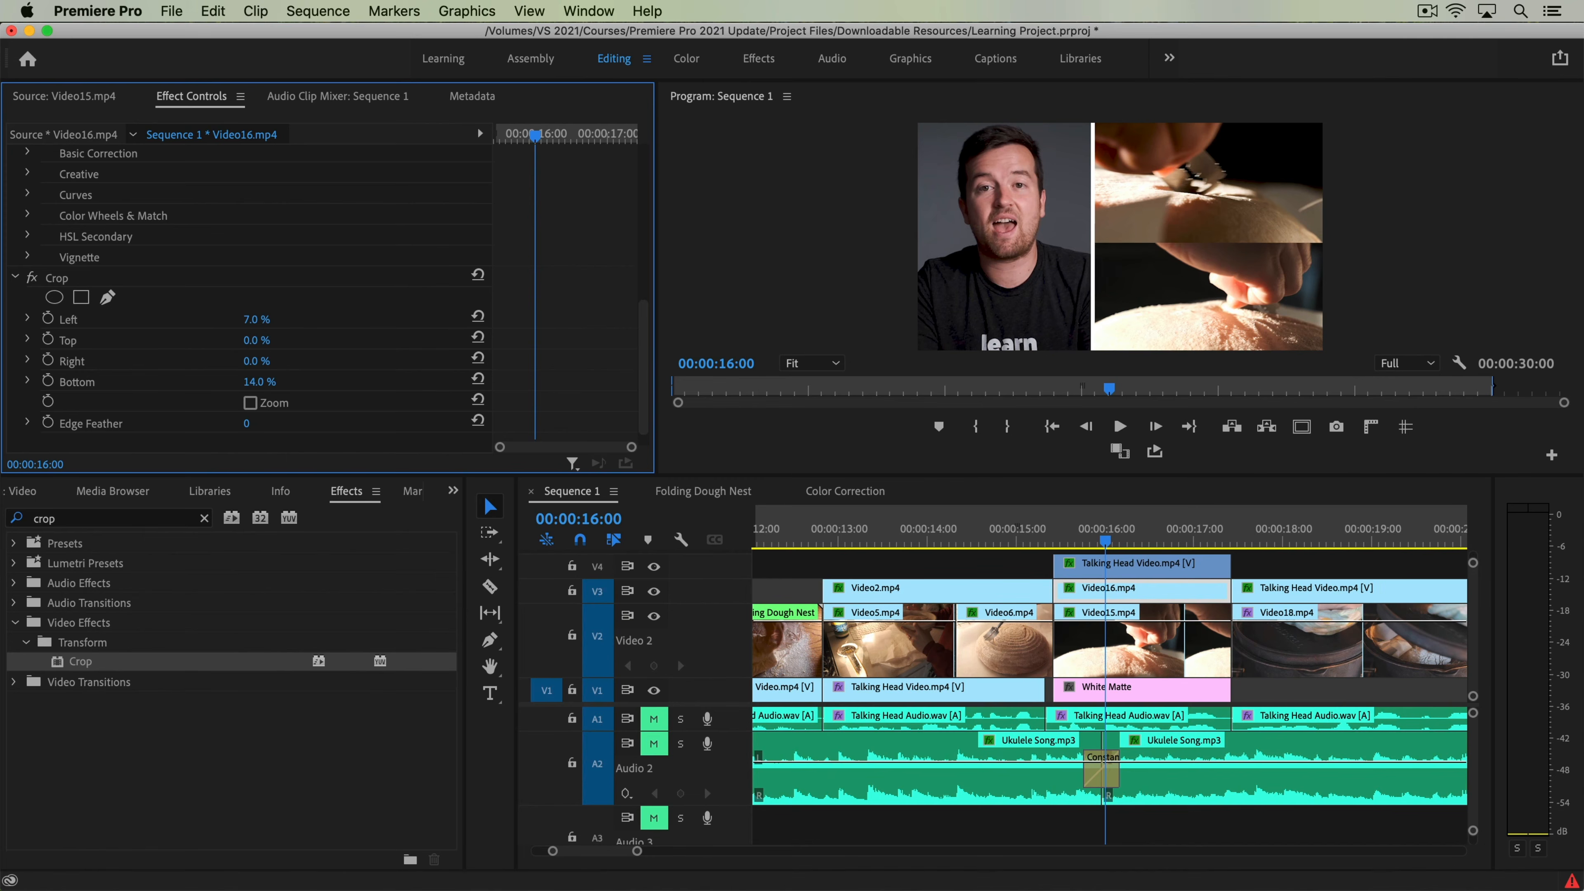
Crop the top of Video15.mp4 by 15% to open a white border between the two b-roll clips.
click(1144, 643)
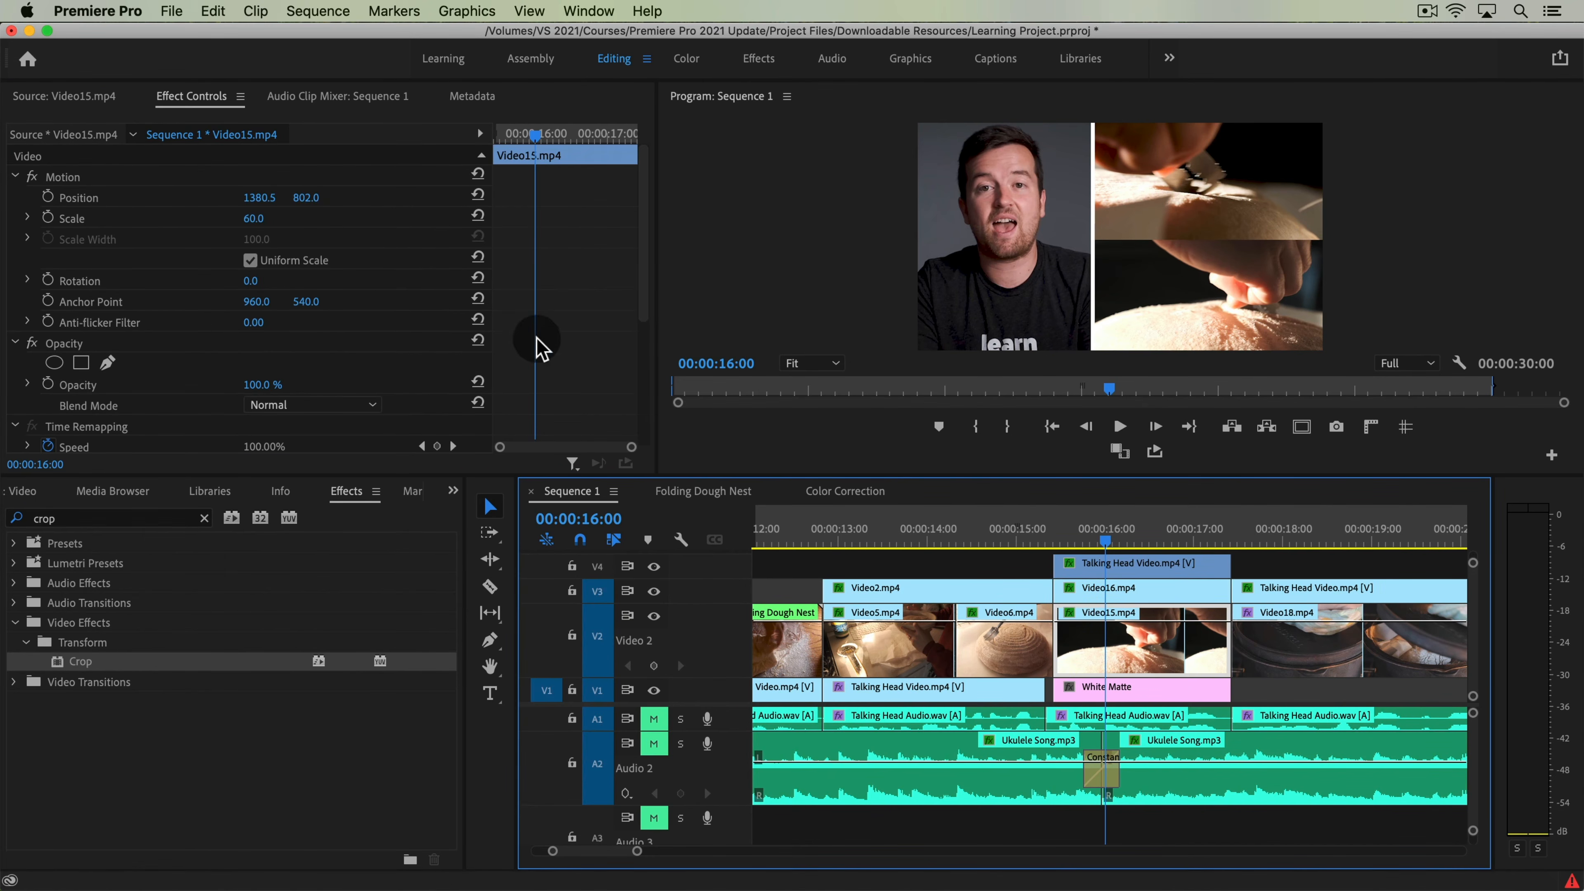
scroll(537, 343, down, 4)
click(253, 361)
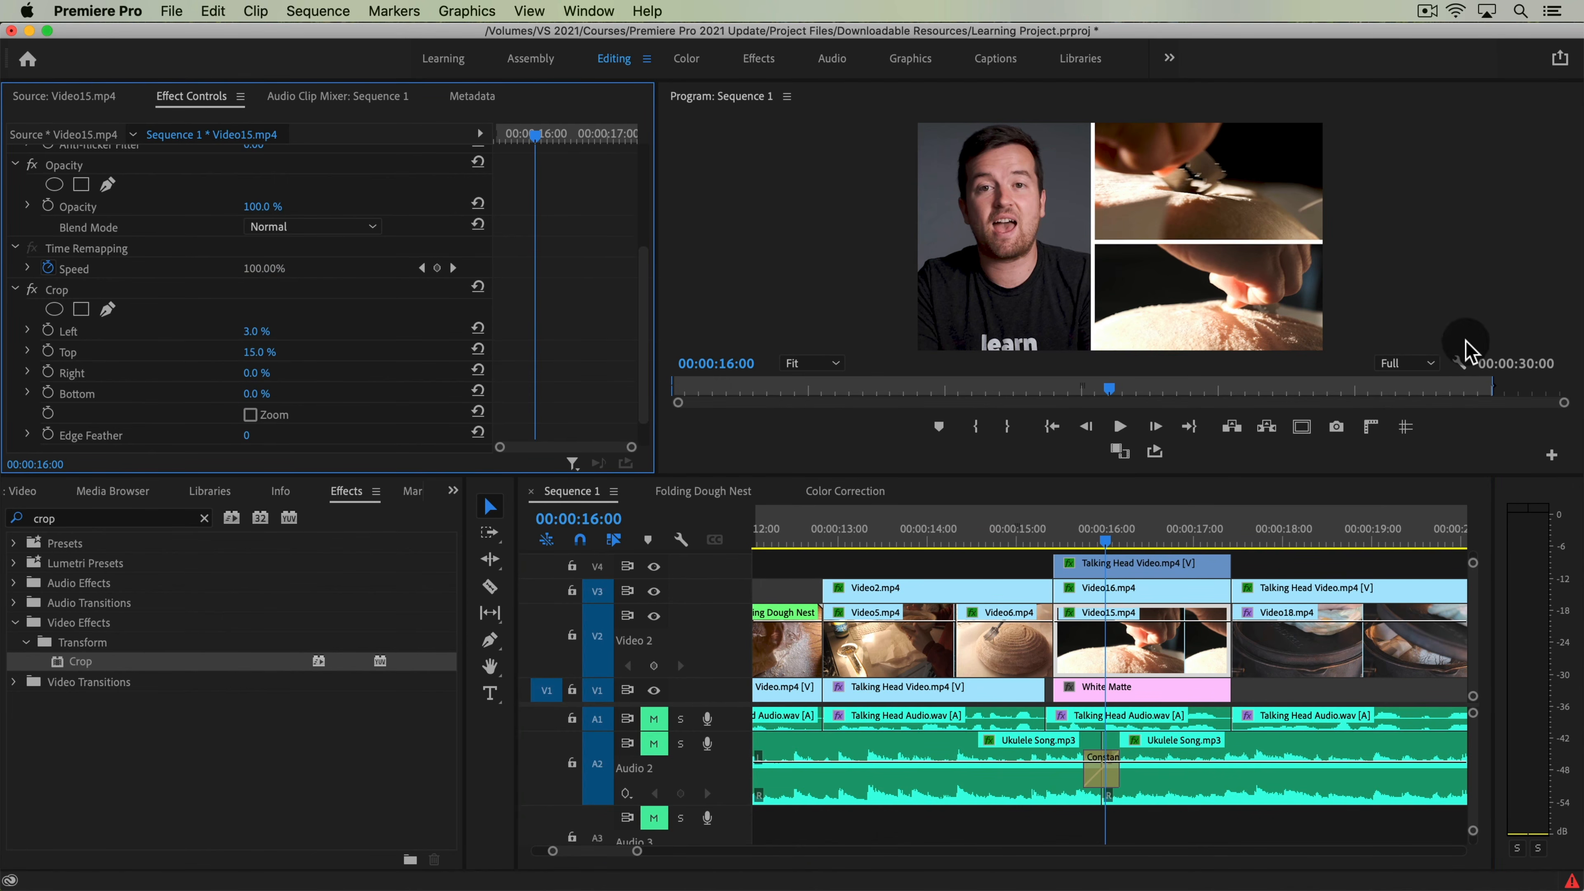
click(1467, 259)
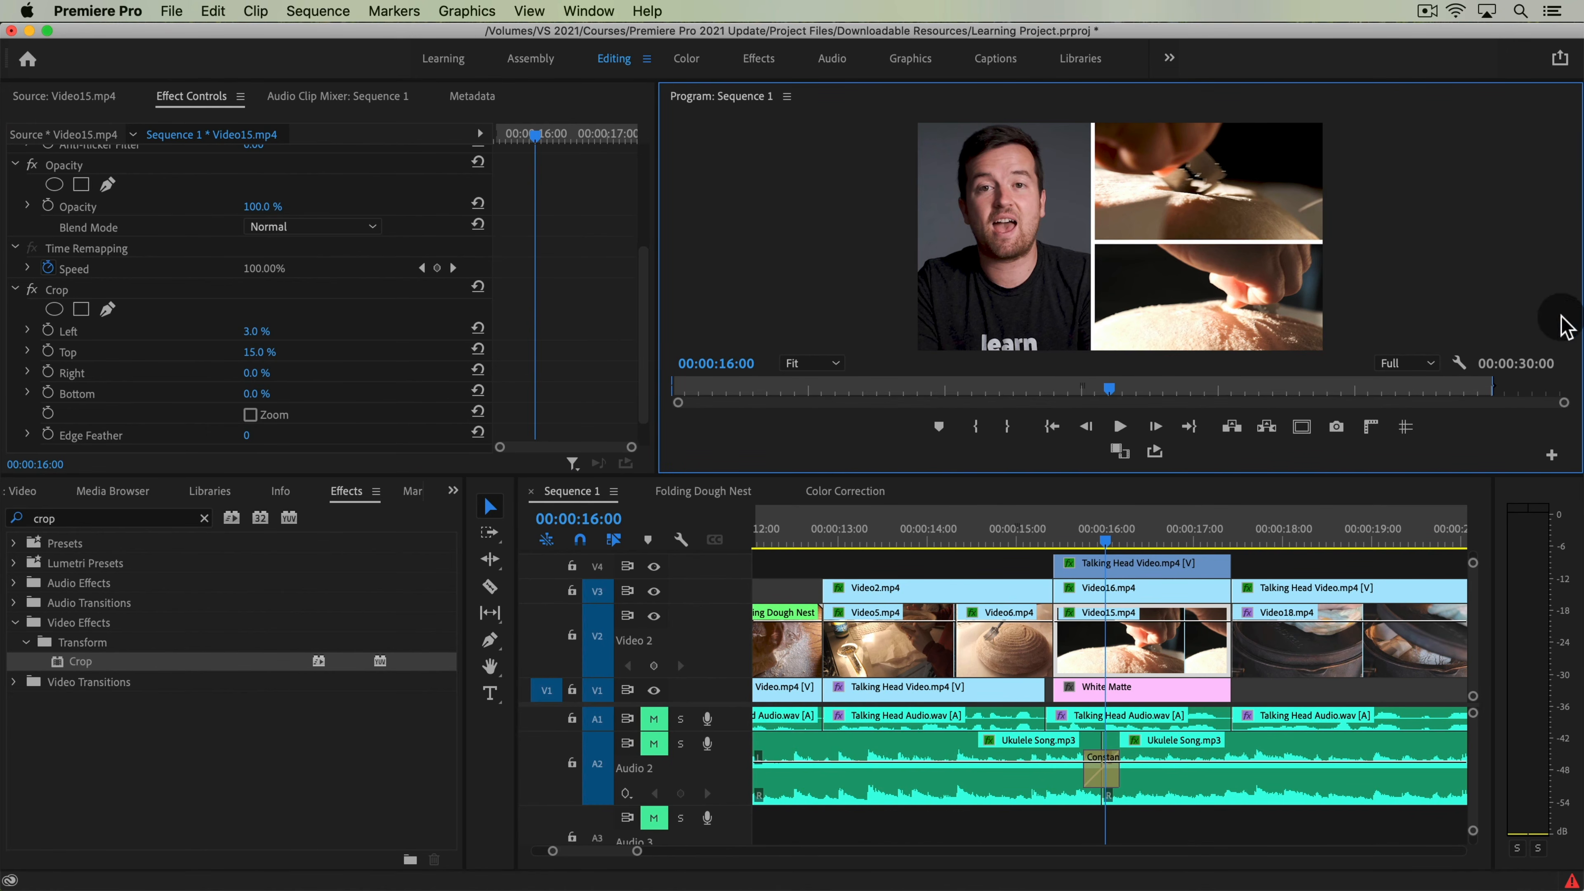
Enlarge the program preview, clear the effects search and return to the Video bin.
drag(1242, 275, 1073, 357)
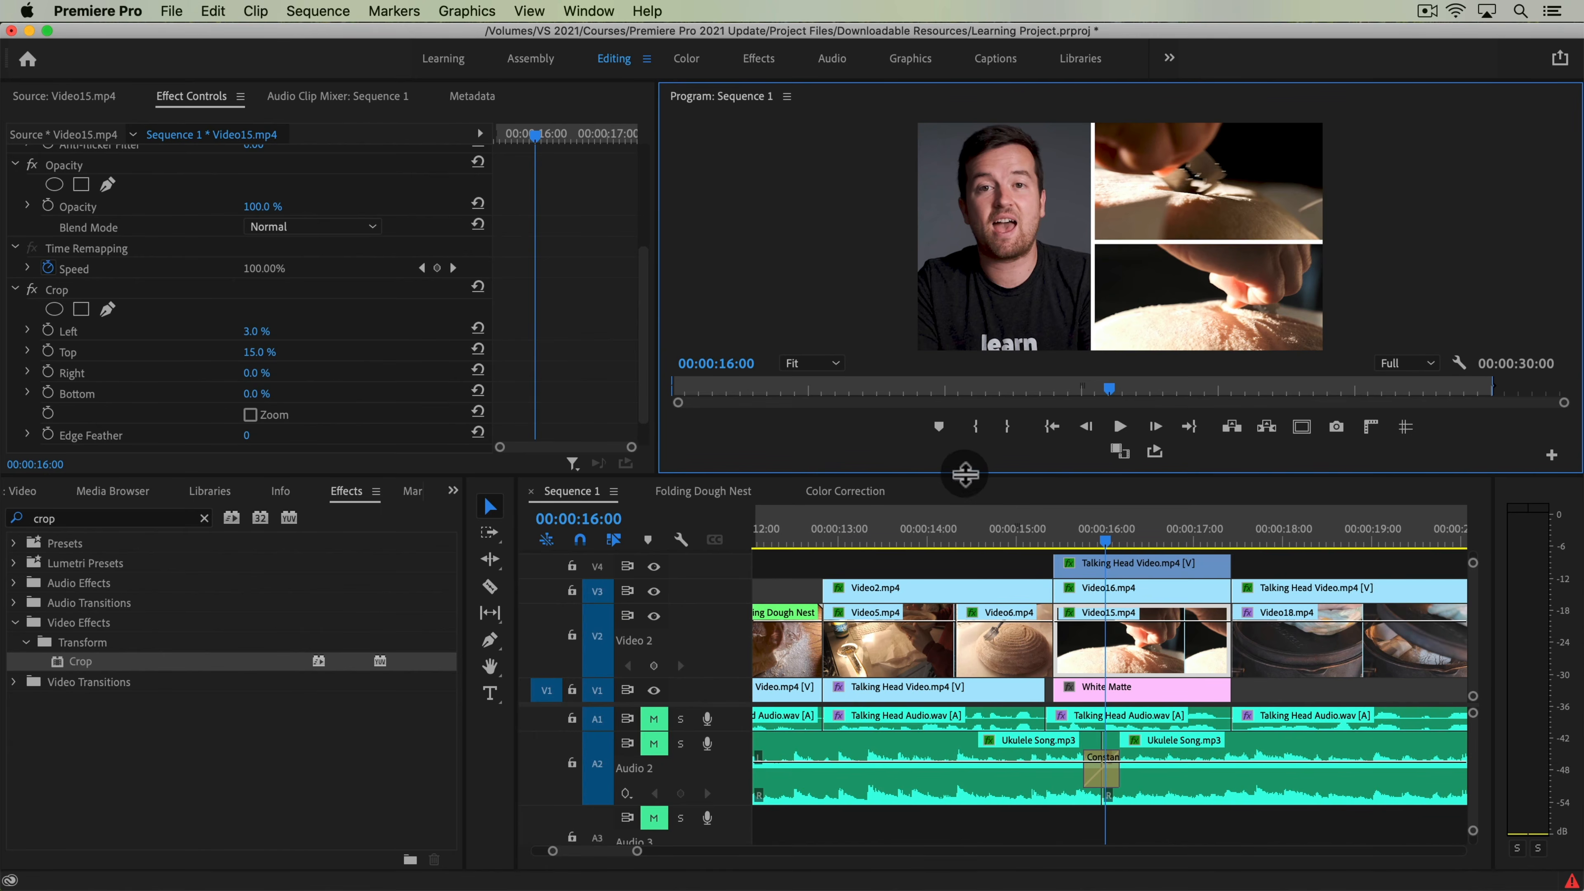
key(super+Tab)
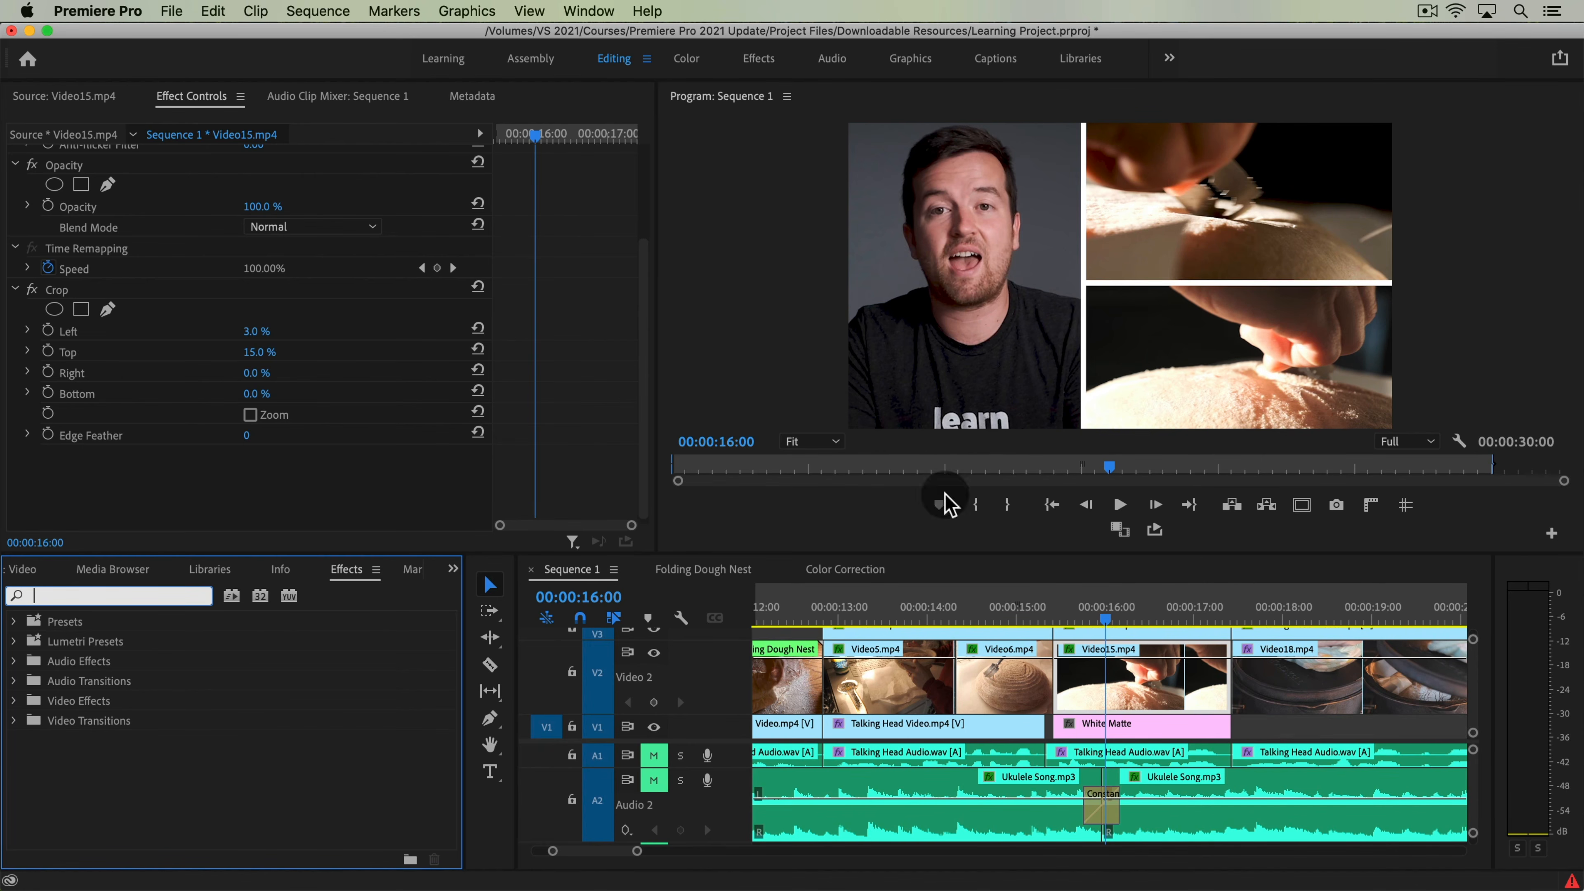
click(26, 570)
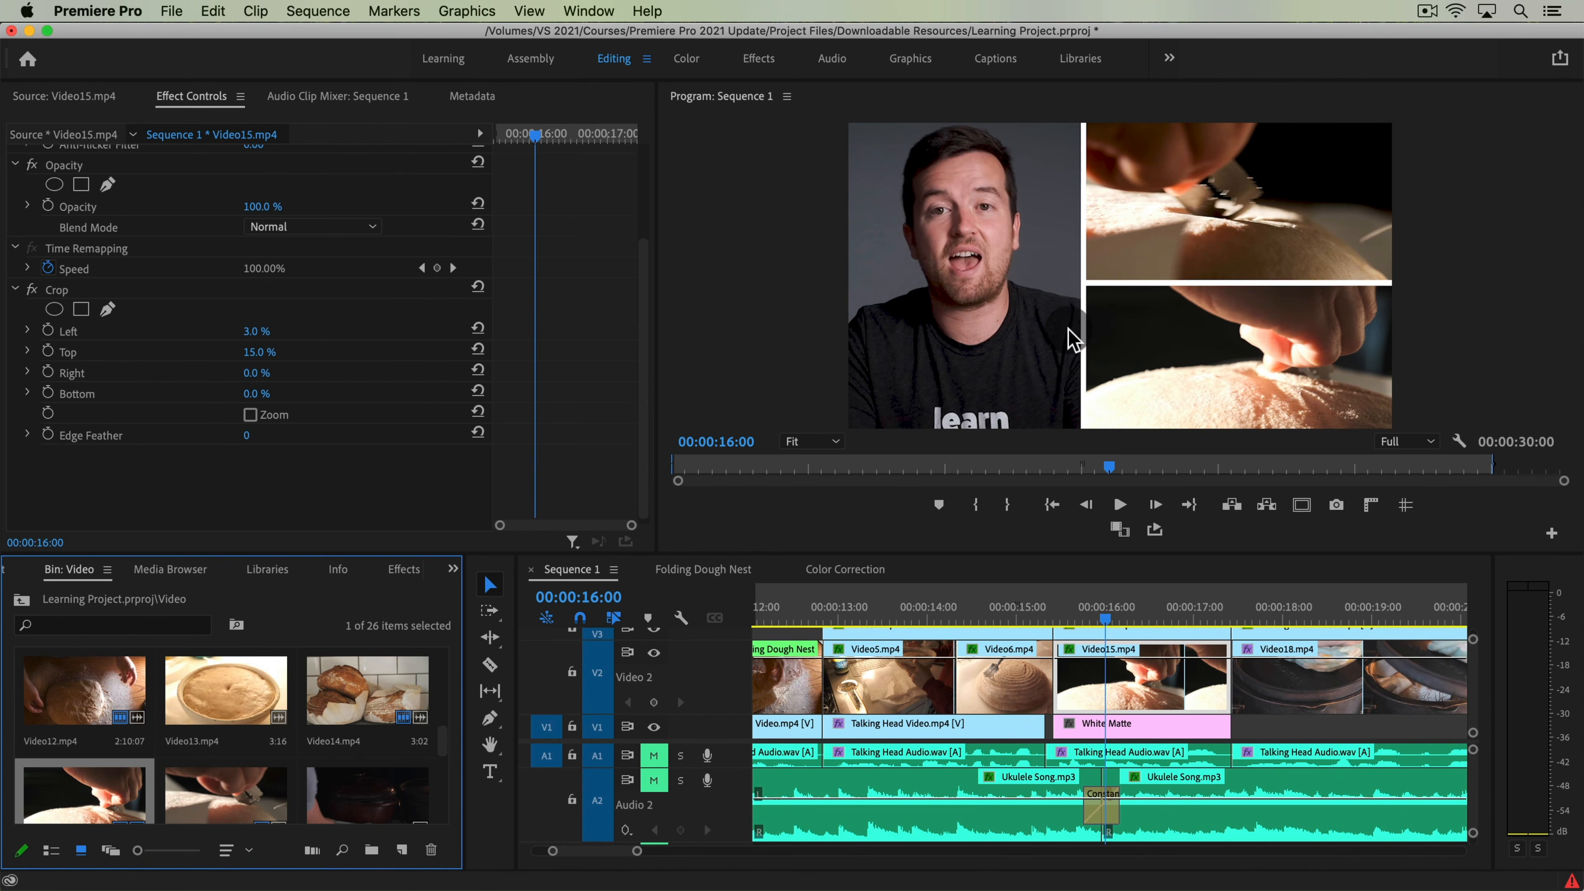
key(super+s)
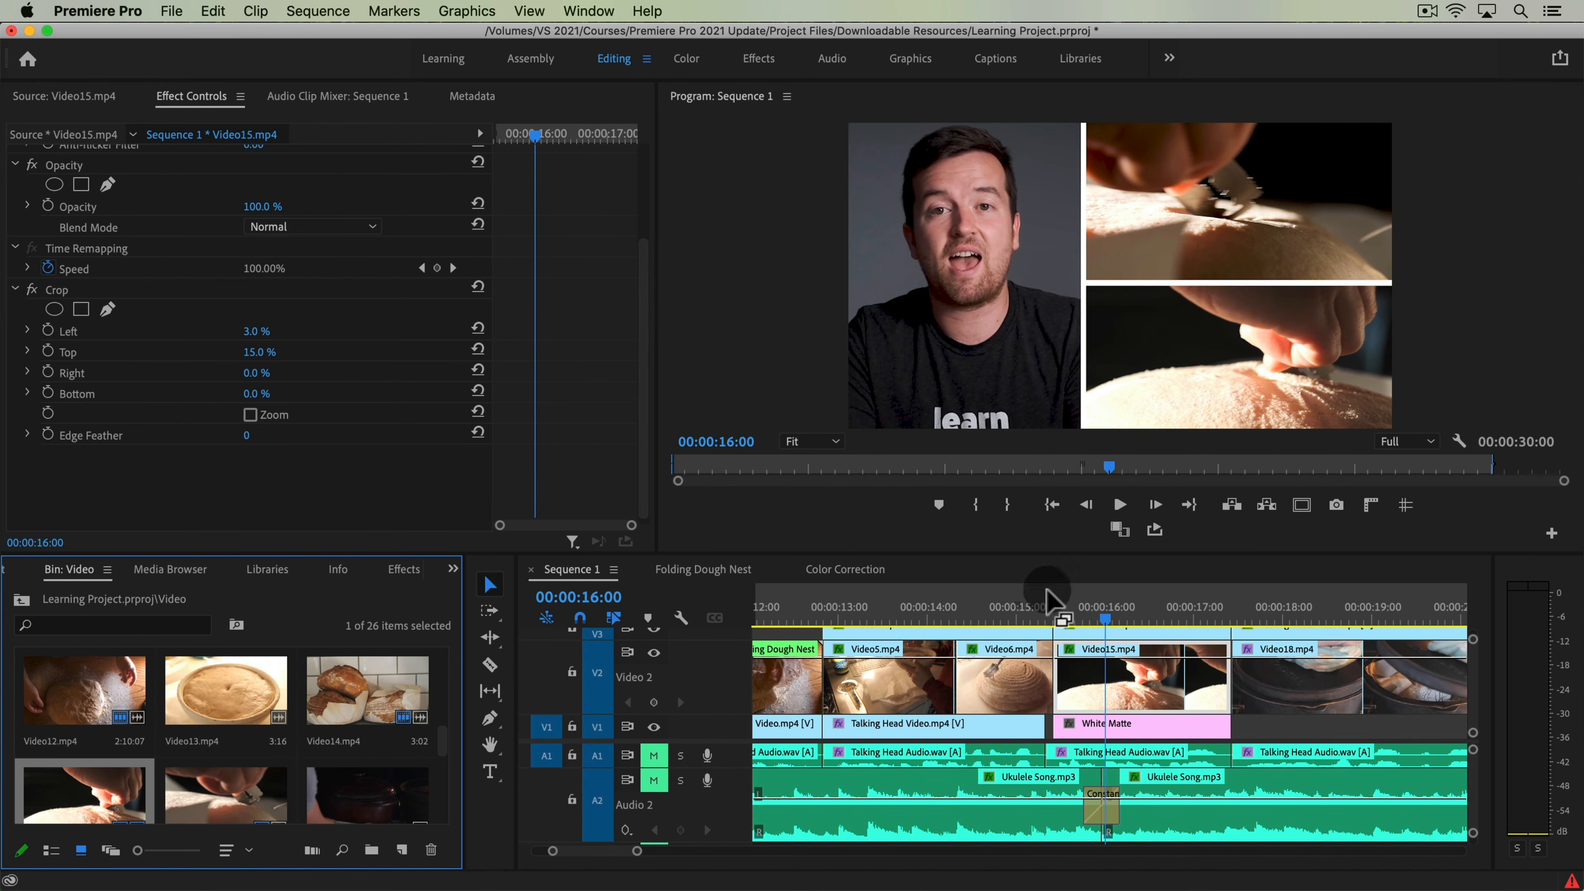
Play the sequence through the split-screen section and scrub back to review the finished layout.
key(space)
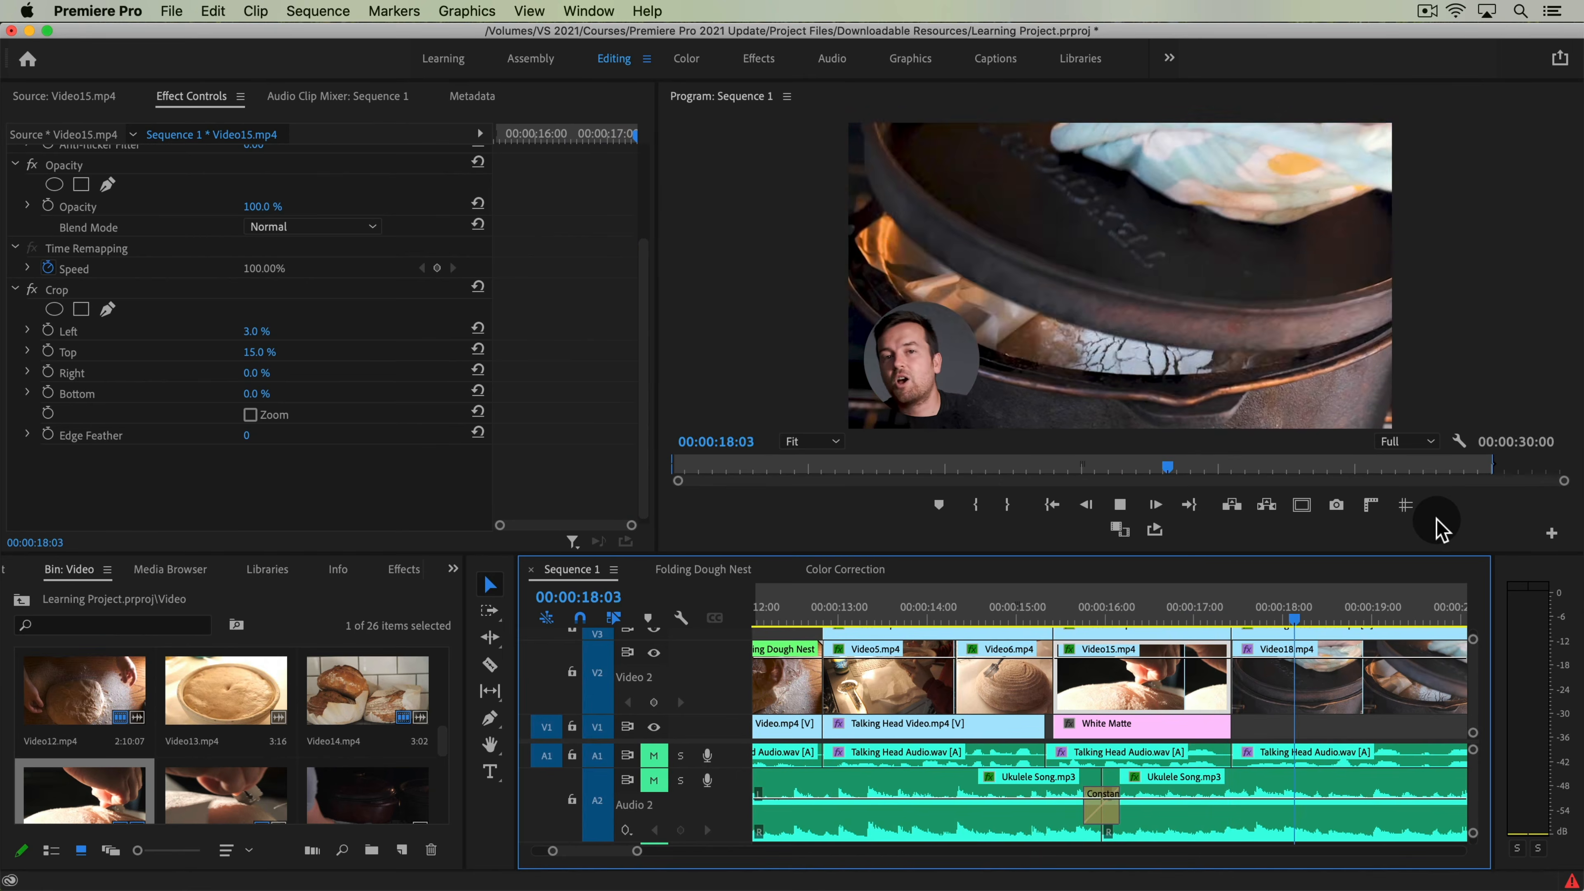
key(space)
drag(1183, 602, 1154, 616)
drag(1130, 618, 1117, 612)
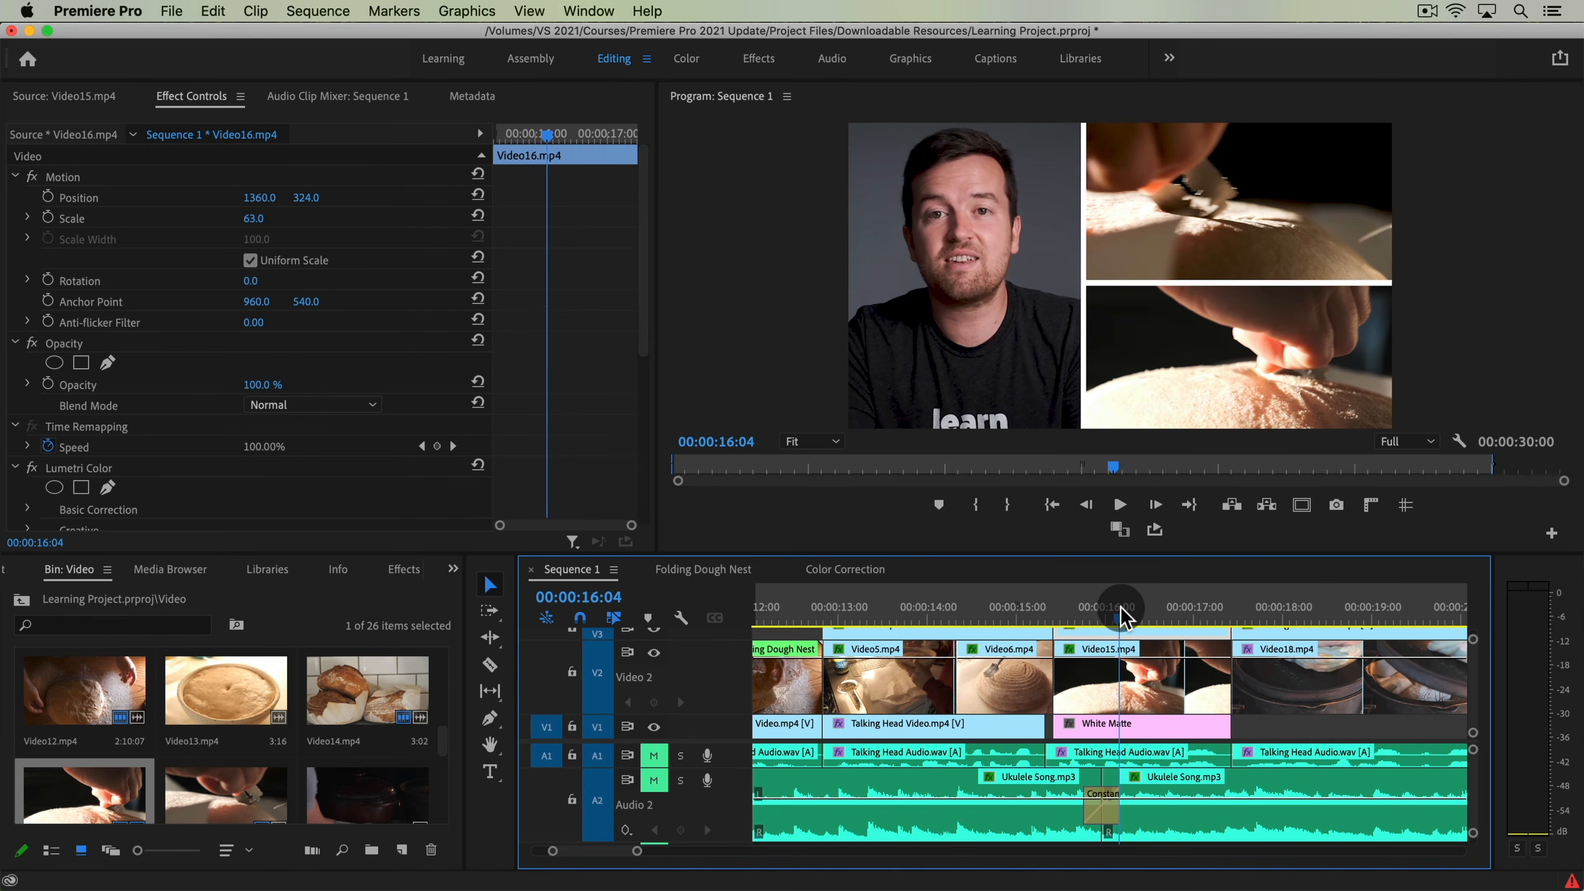